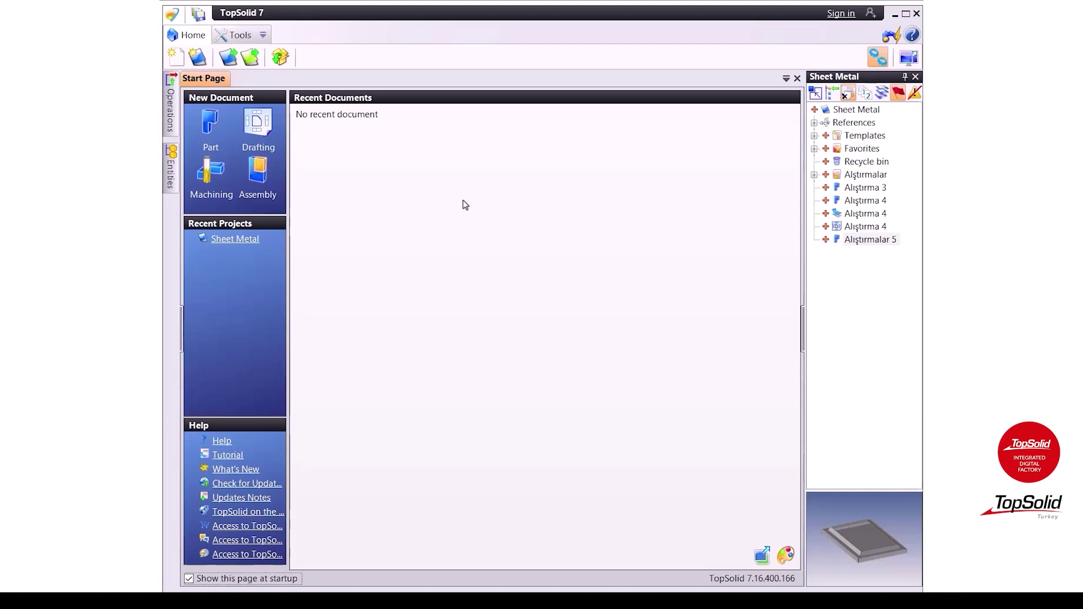
Create a new blank-template part in the Sheet Metal project and start a sketch
{"action": "left_click", "coordinate": [851, 113]}
{"action": "right_click", "coordinate": [850, 113]}
{"action": "left_click", "coordinate": [770, 13]}
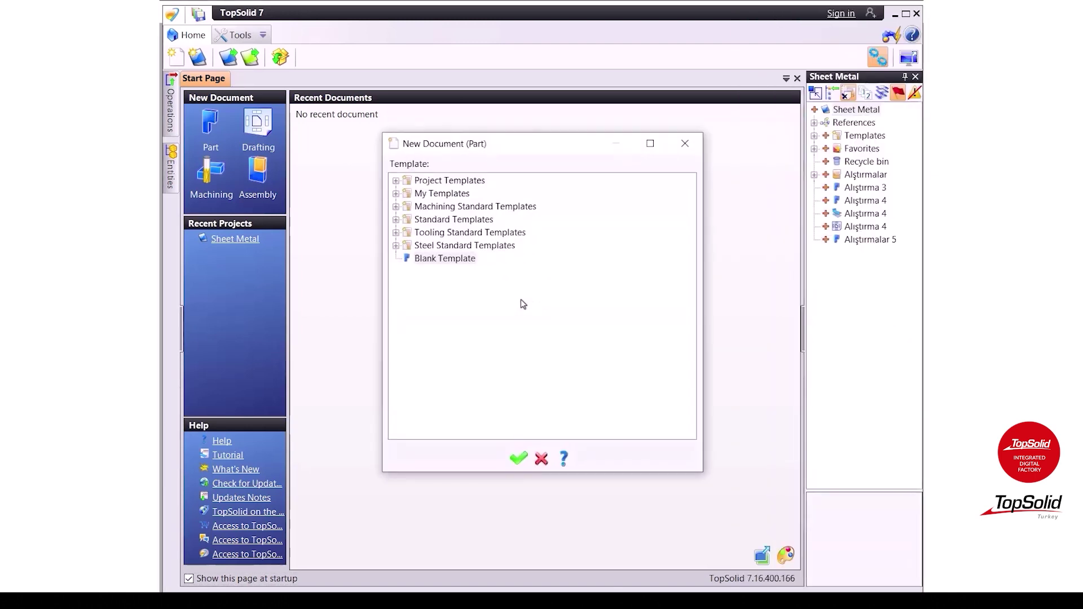
{"action": "left_click", "coordinate": [519, 458]}
{"action": "right_click", "coordinate": [418, 237]}
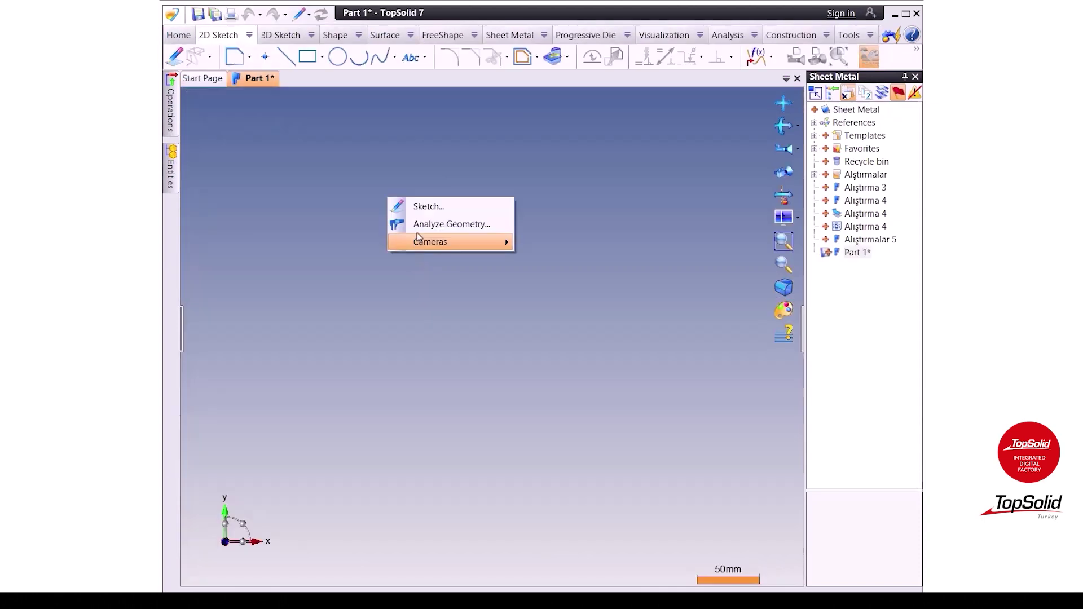
{"action": "left_click", "coordinate": [429, 206]}
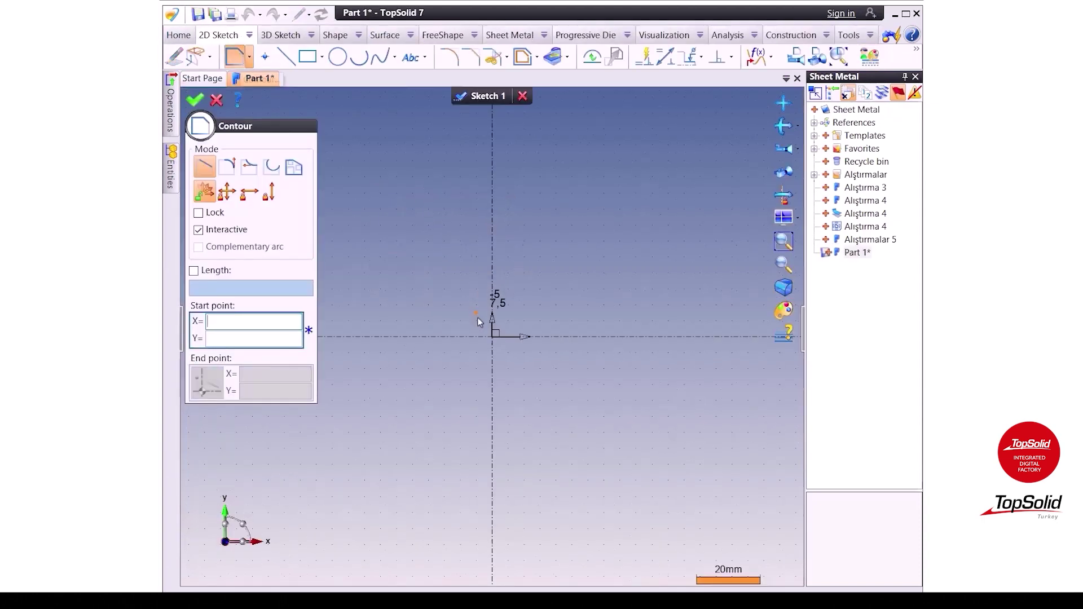
Draw a closed 85 × 100 mm contour from the origin with a slanted top edge
{"action": "left_click", "coordinate": [492, 336]}
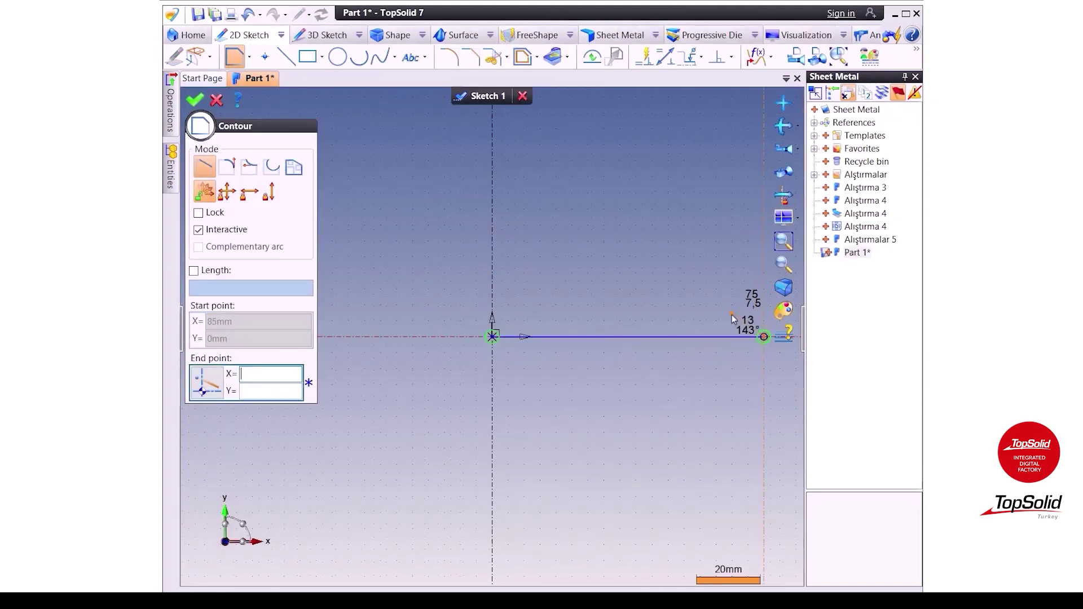
{"action": "scroll", "coordinate": [634, 303], "scroll_direction": "down", "scroll_amount": 3}
{"action": "left_click", "coordinate": [637, 240]}
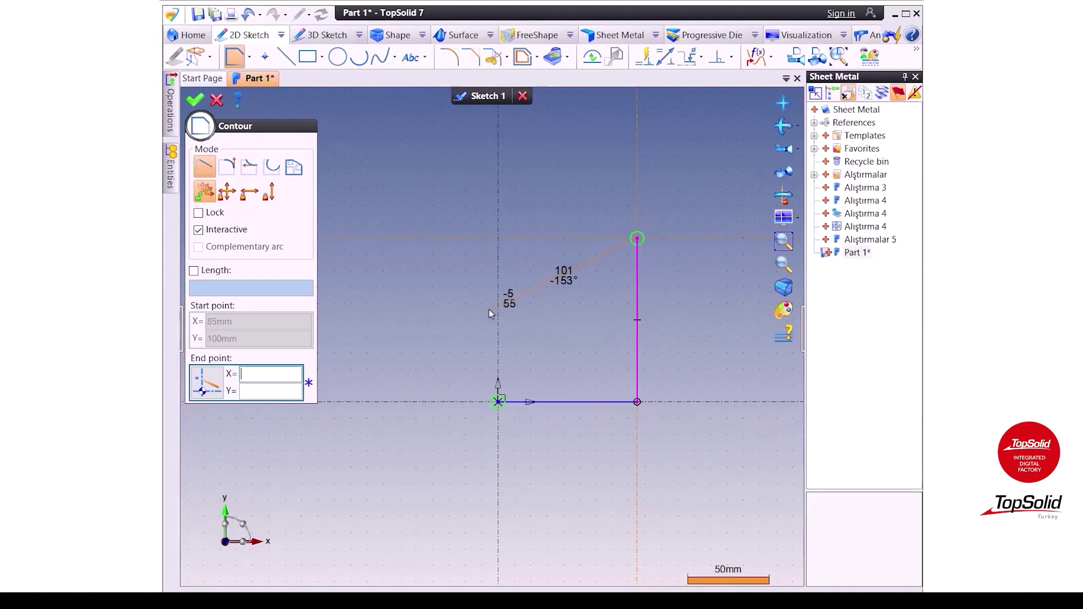
{"action": "left_click", "coordinate": [498, 304]}
{"action": "left_click", "coordinate": [498, 402]}
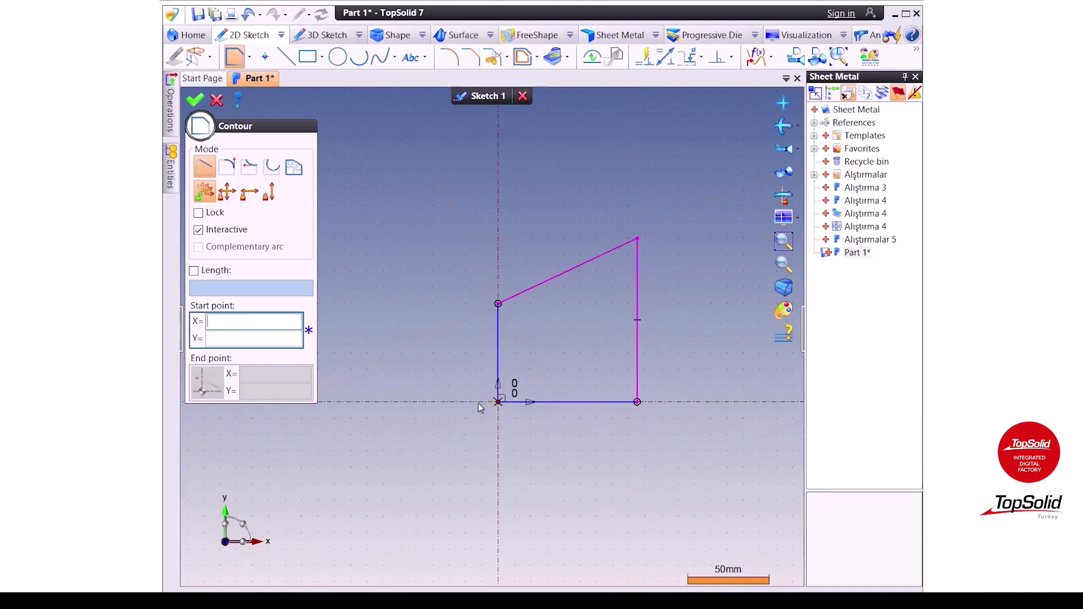
{"action": "left_click", "coordinate": [196, 98]}
Dimension the outline's bottom edge and left edge to 450 mm each
{"action": "left_click", "coordinate": [665, 56]}
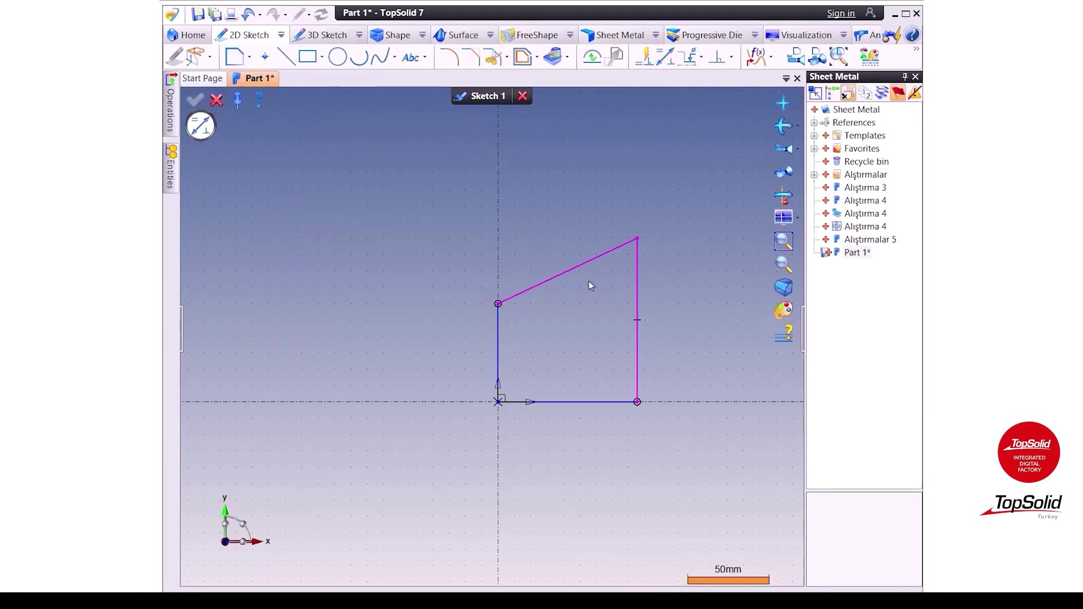
{"action": "left_click", "coordinate": [598, 402]}
{"action": "left_click", "coordinate": [597, 441]}
{"action": "type", "text": "400"}
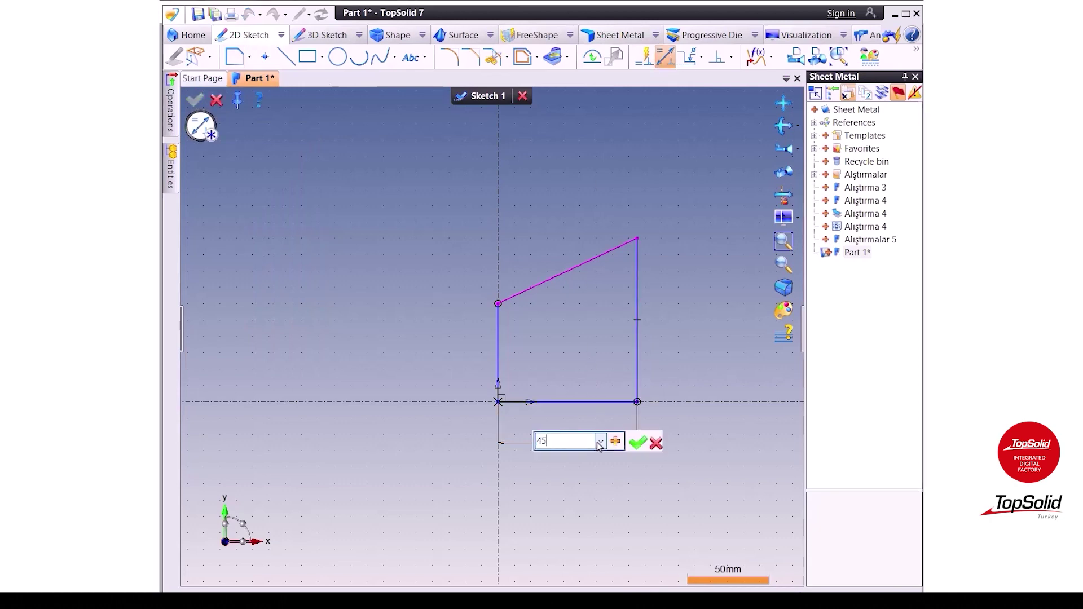
{"action": "key", "text": "Return"}
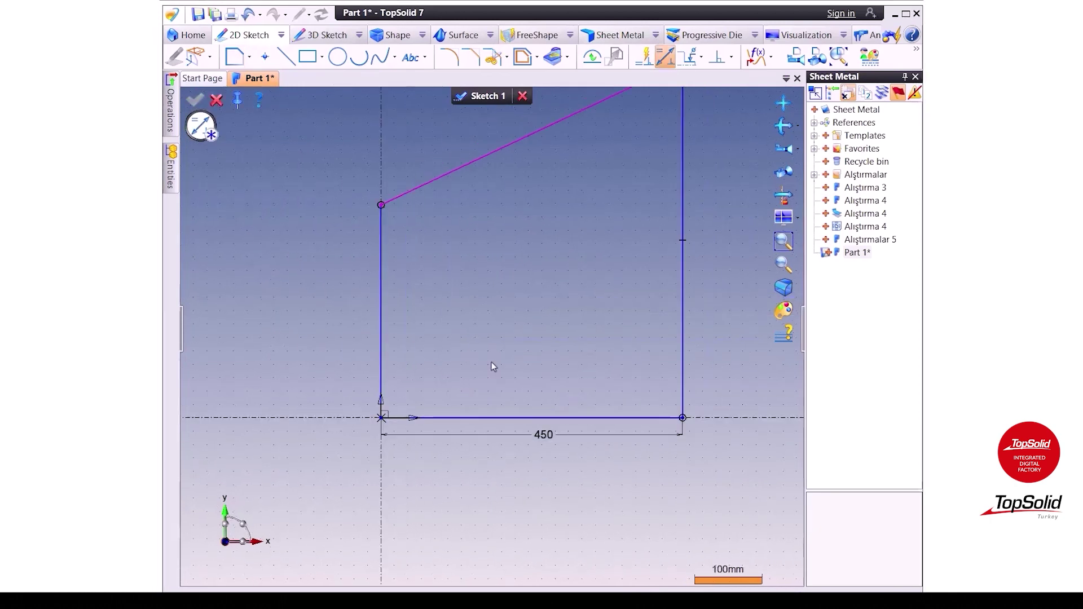
{"action": "left_click", "coordinate": [384, 243]}
{"action": "left_click", "coordinate": [335, 254]}
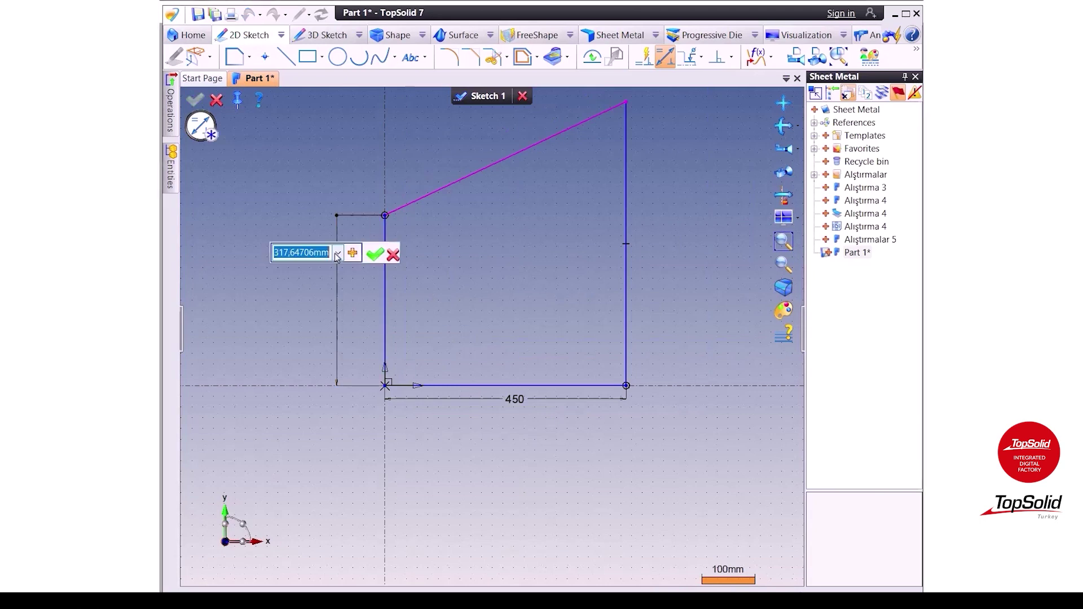
{"action": "type", "text": "450"}
{"action": "key", "text": "Return"}
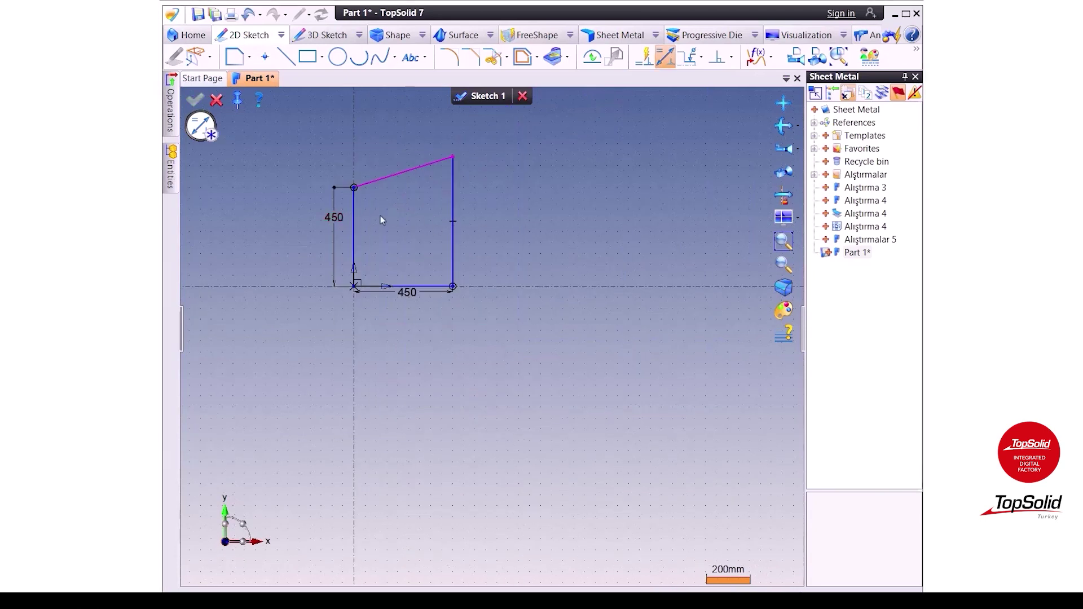
Set the slant angle to 135° and validate Sketch 1
{"action": "left_click", "coordinate": [381, 213]}
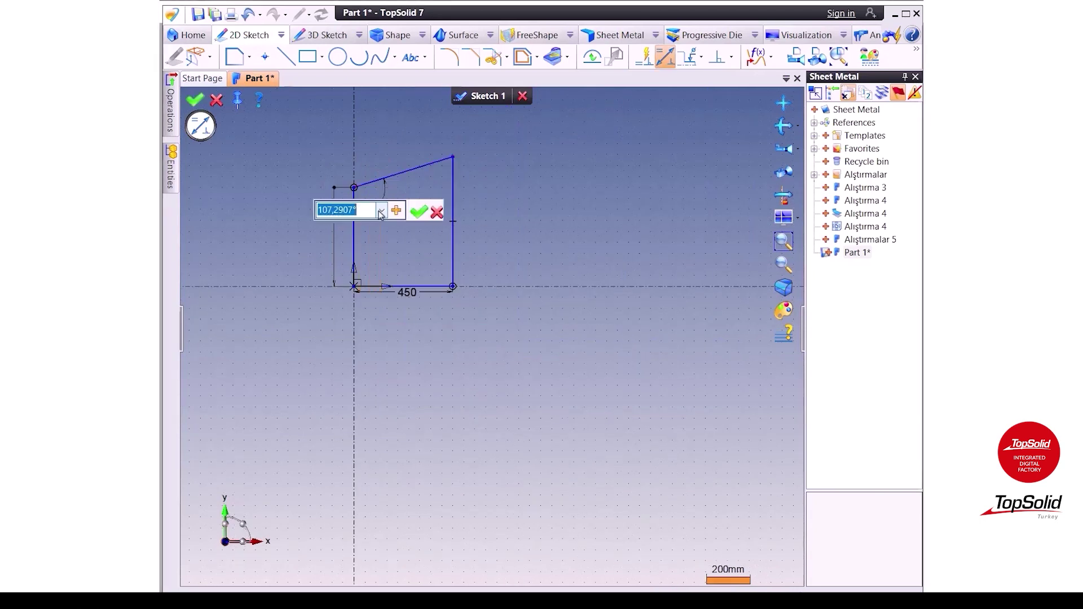
{"action": "type", "text": "135"}
{"action": "key", "text": "Return"}
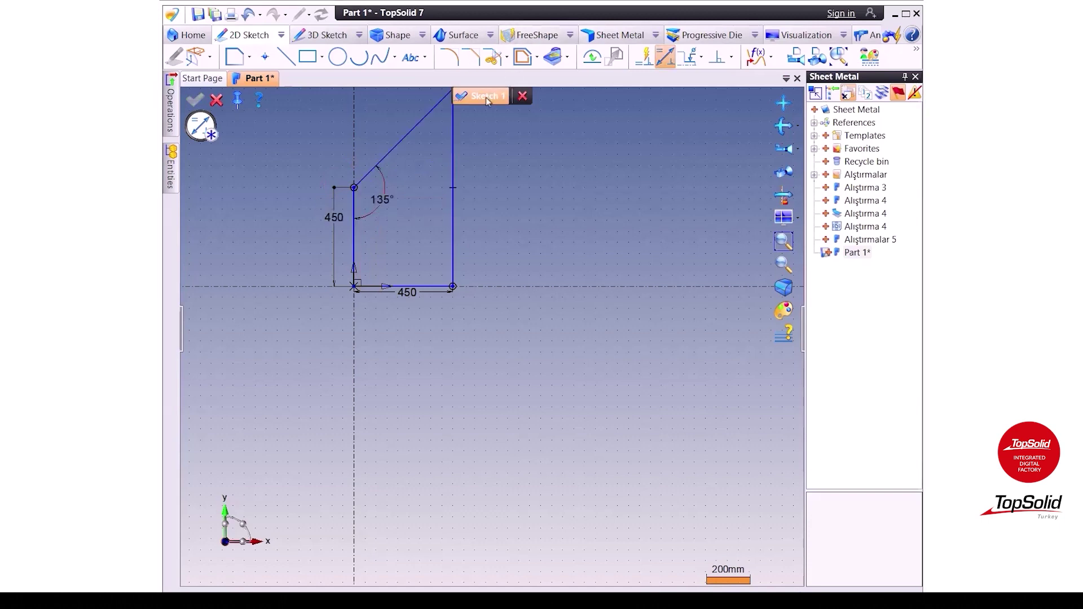
{"action": "left_click", "coordinate": [461, 96]}
{"action": "scroll", "coordinate": [518, 200], "scroll_direction": "down", "scroll_amount": 3}
Extrude Sketch 1 into a 50 mm thick solid block
{"action": "left_click", "coordinate": [389, 37]}
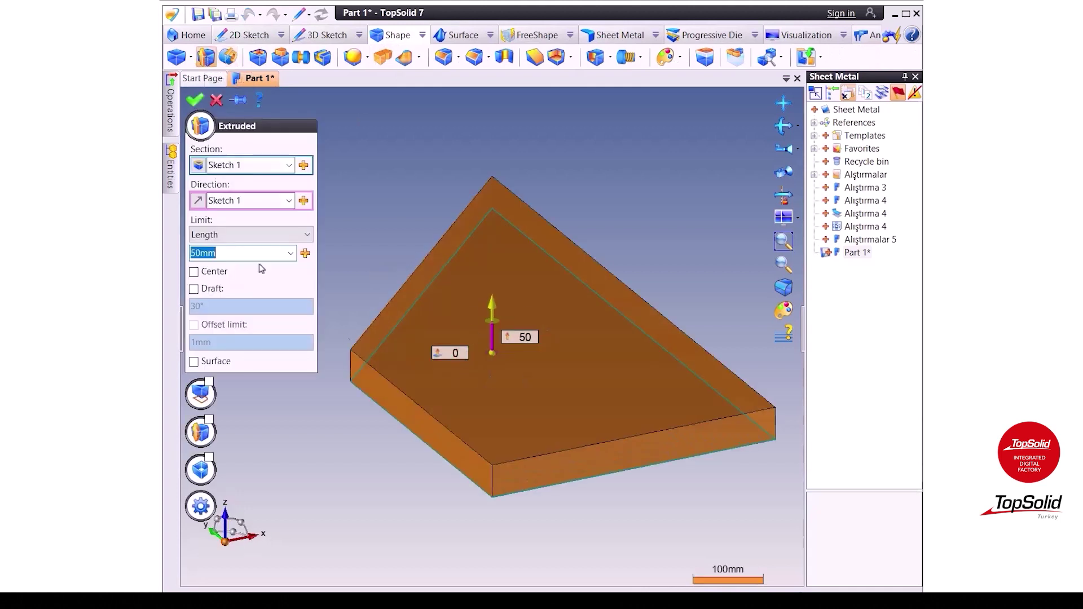
{"action": "left_click", "coordinate": [193, 103]}
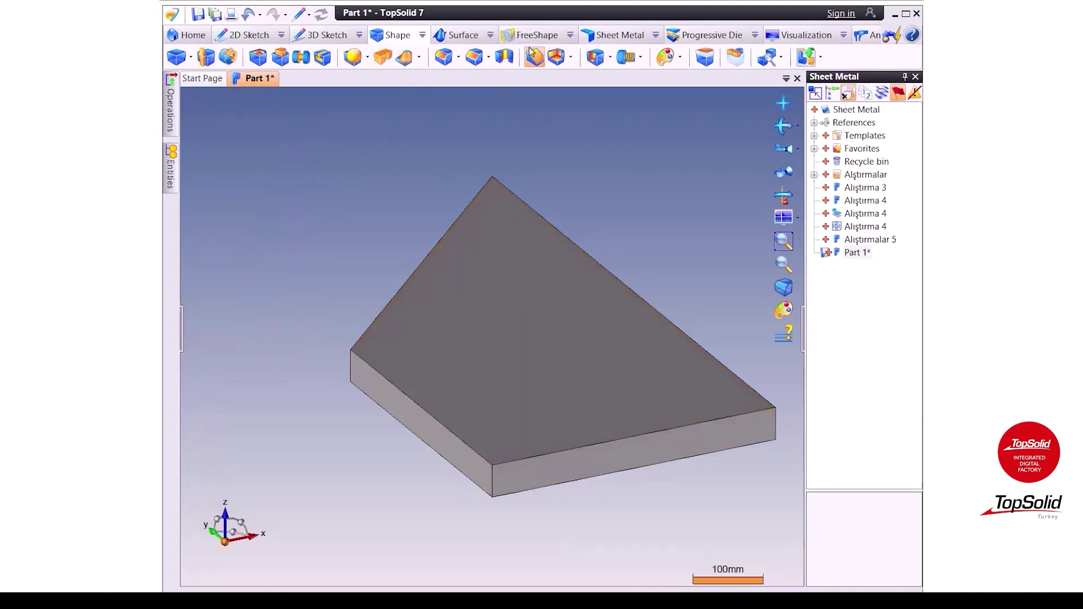
{"action": "left_click", "coordinate": [620, 35]}
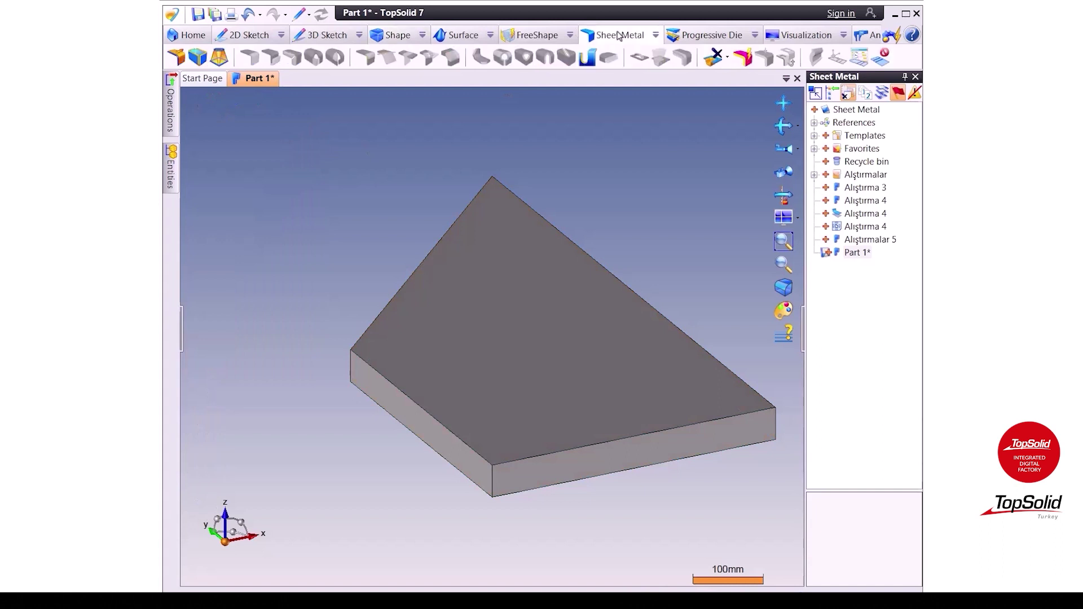
Thicken the block into 2 mm sheet metal, leaving the top and both side faces open
{"action": "left_click", "coordinate": [196, 58]}
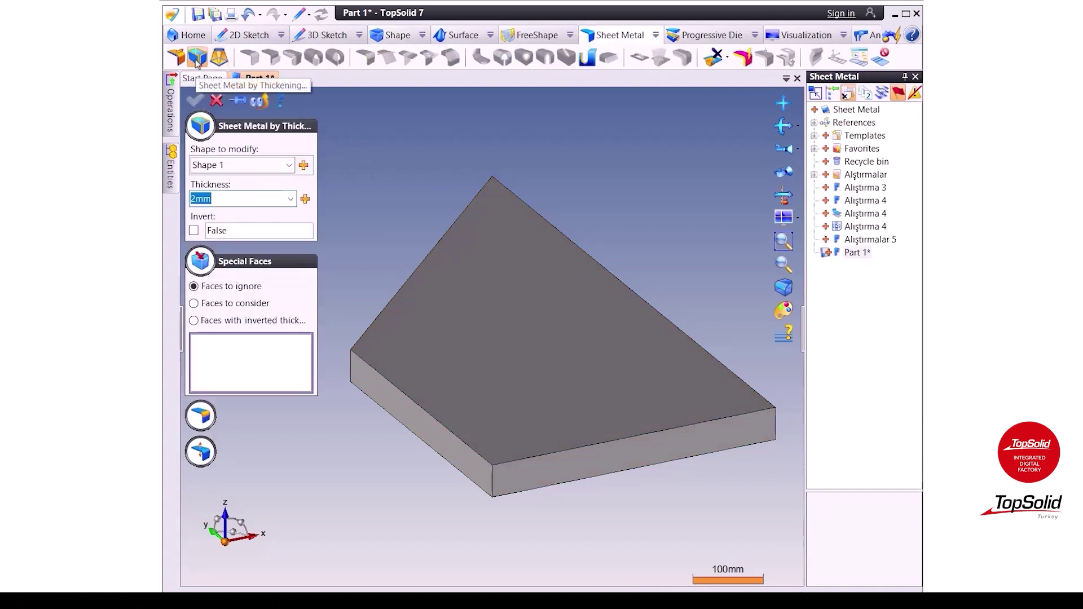
{"action": "left_click", "coordinate": [393, 408]}
{"action": "left_click", "coordinate": [554, 324]}
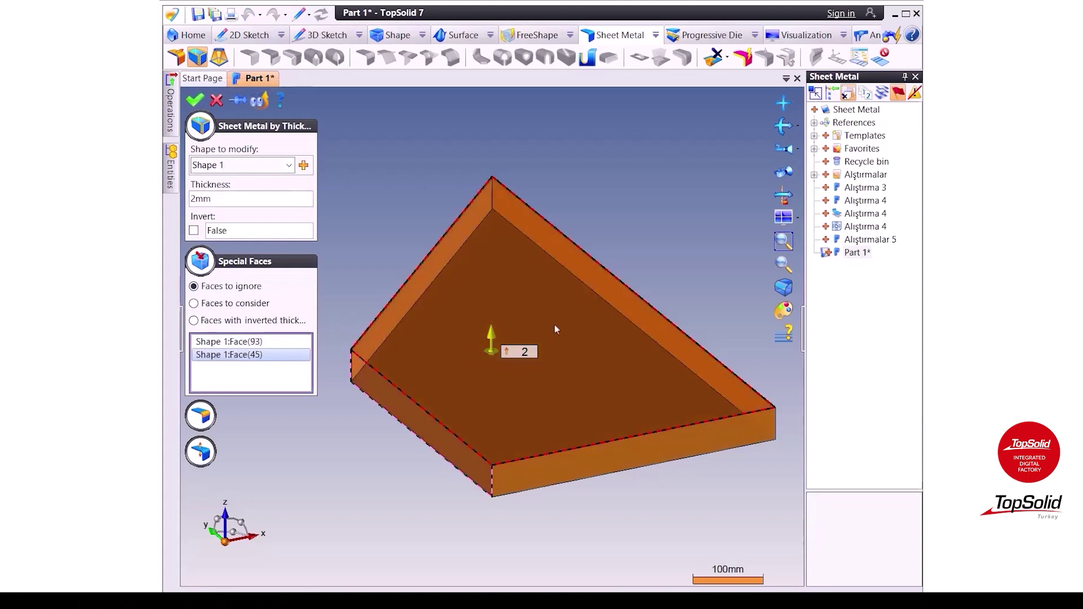
{"action": "middle_click_drag", "start_coordinate": [648, 239], "coordinate": [628, 289]}
{"action": "left_click", "coordinate": [538, 291]}
{"action": "middle_click_drag", "start_coordinate": [538, 291], "coordinate": [660, 333]}
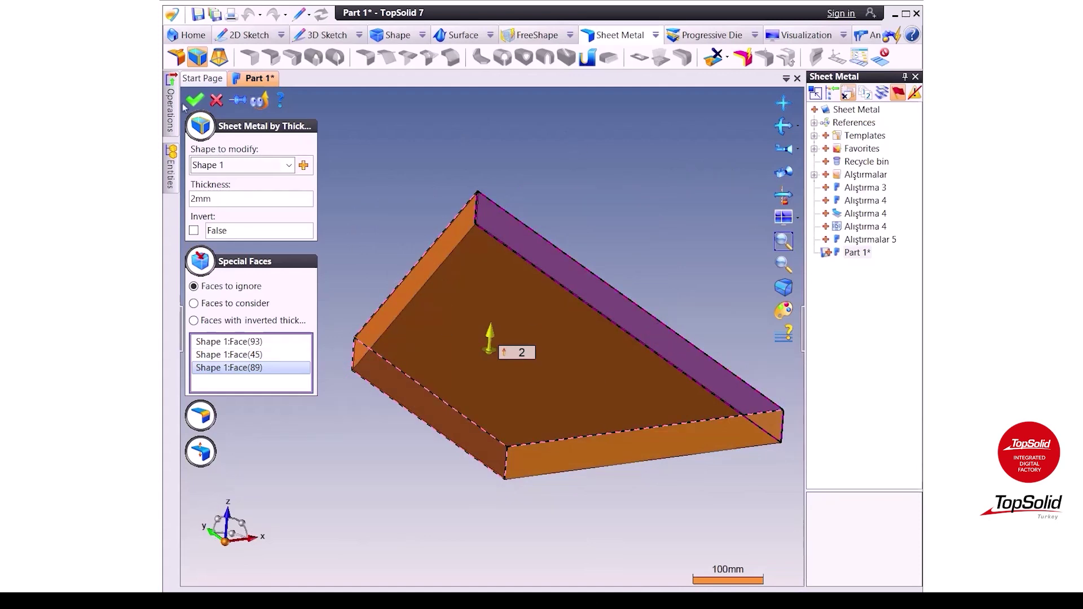
{"action": "left_click", "coordinate": [195, 100]}
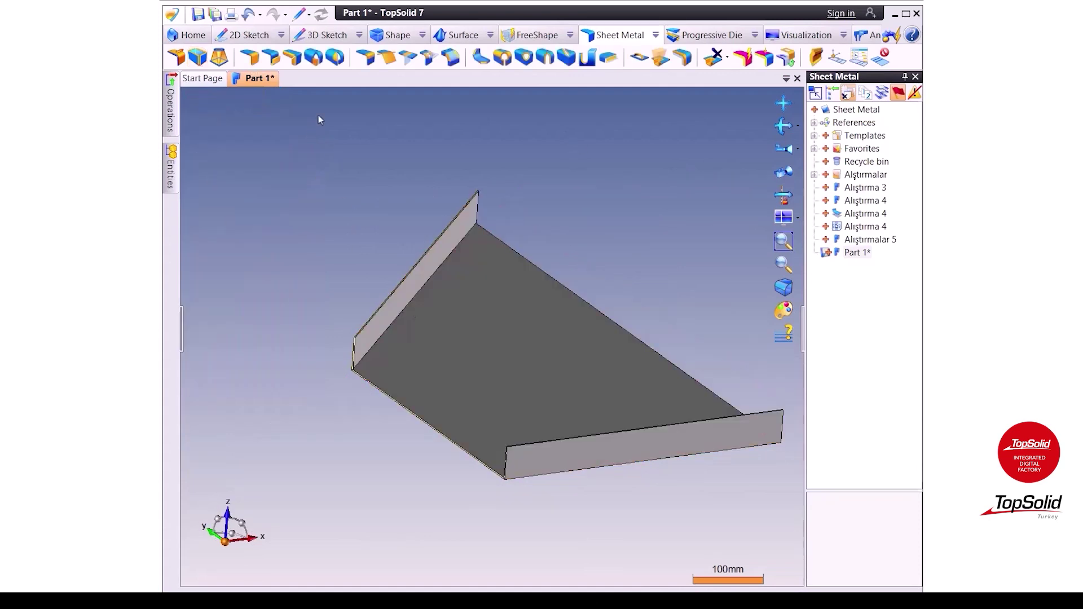
Add a 50 mm, 90° flange on a wall's top edge with Create sketches enabled
{"action": "scroll", "coordinate": [389, 265], "scroll_direction": "up", "scroll_amount": 3}
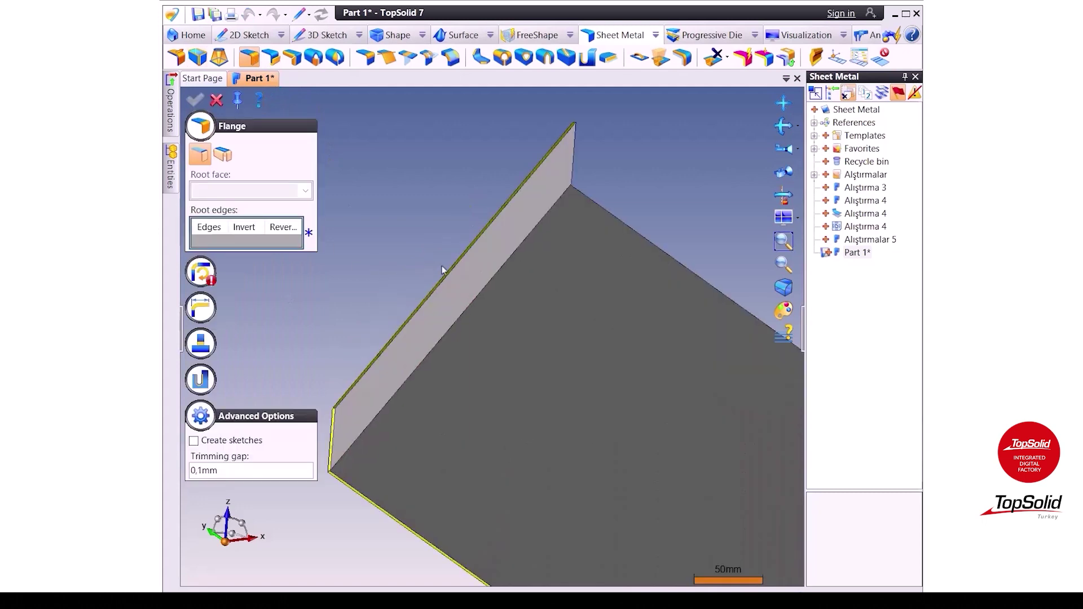
{"action": "left_click", "coordinate": [375, 343]}
{"action": "scroll", "coordinate": [341, 346], "scroll_direction": "down", "scroll_amount": 1}
{"action": "left_click", "coordinate": [193, 456]}
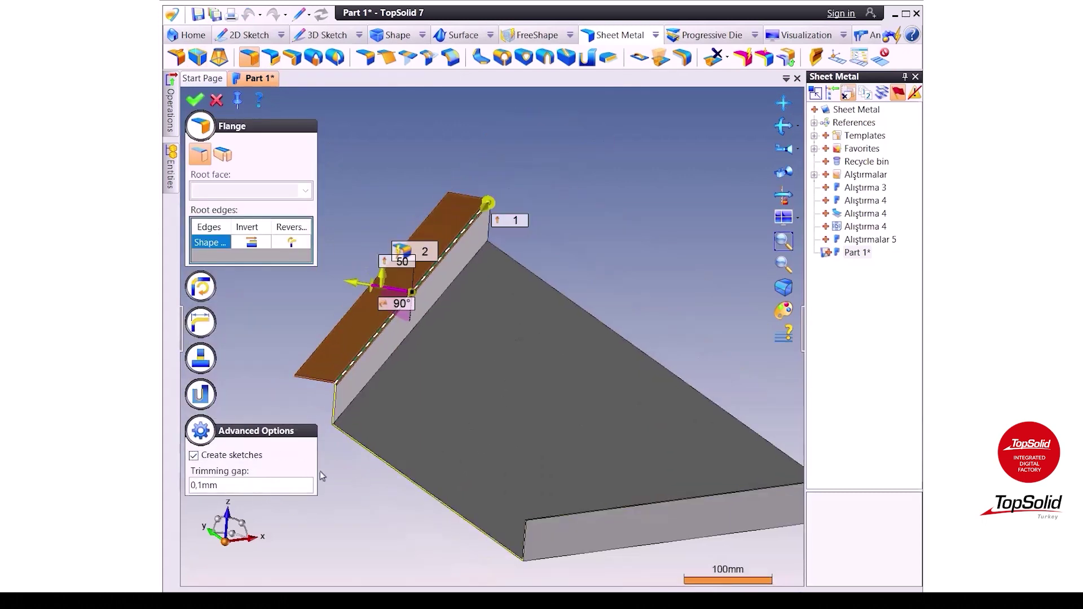
{"action": "left_click", "coordinate": [194, 103]}
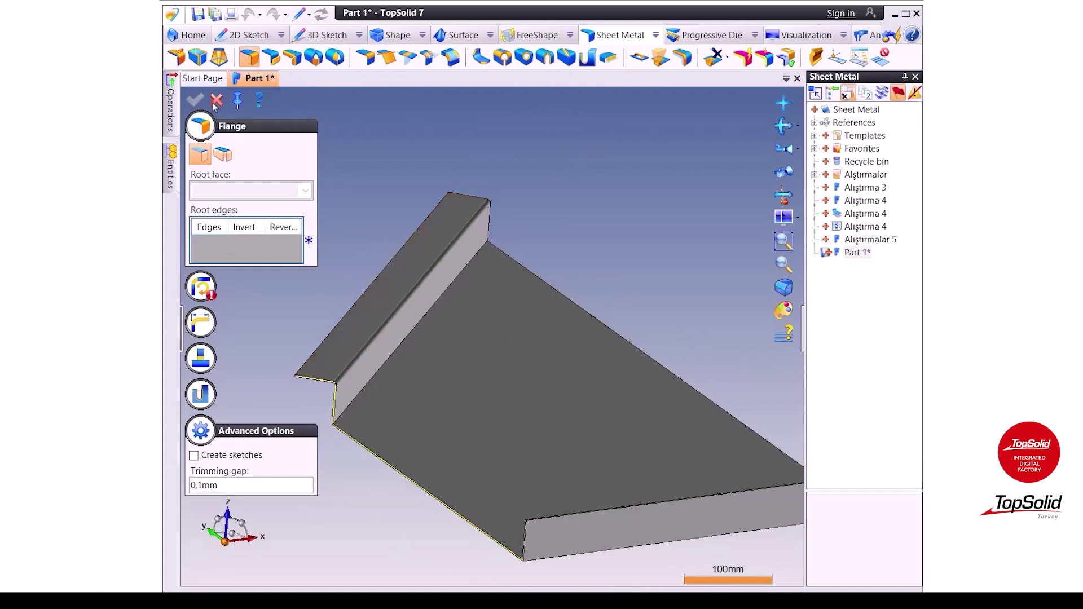
Edit the flange's Sketch 2 and begin a contour with an arc below the flange edge
{"action": "right_click", "coordinate": [371, 287]}
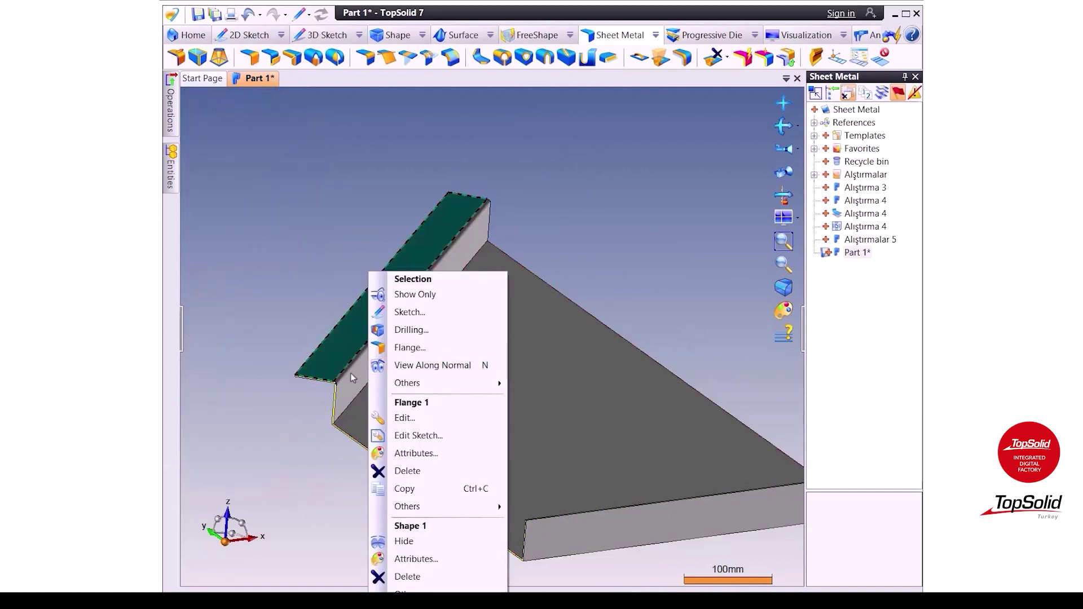
{"action": "left_click", "coordinate": [423, 436]}
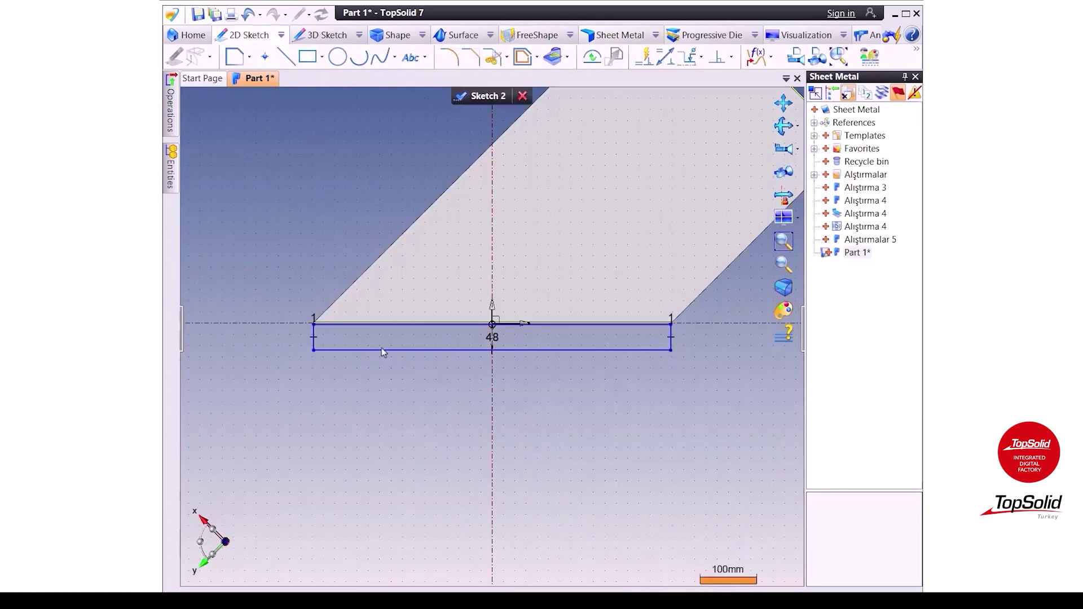
{"action": "left_click", "coordinate": [234, 57]}
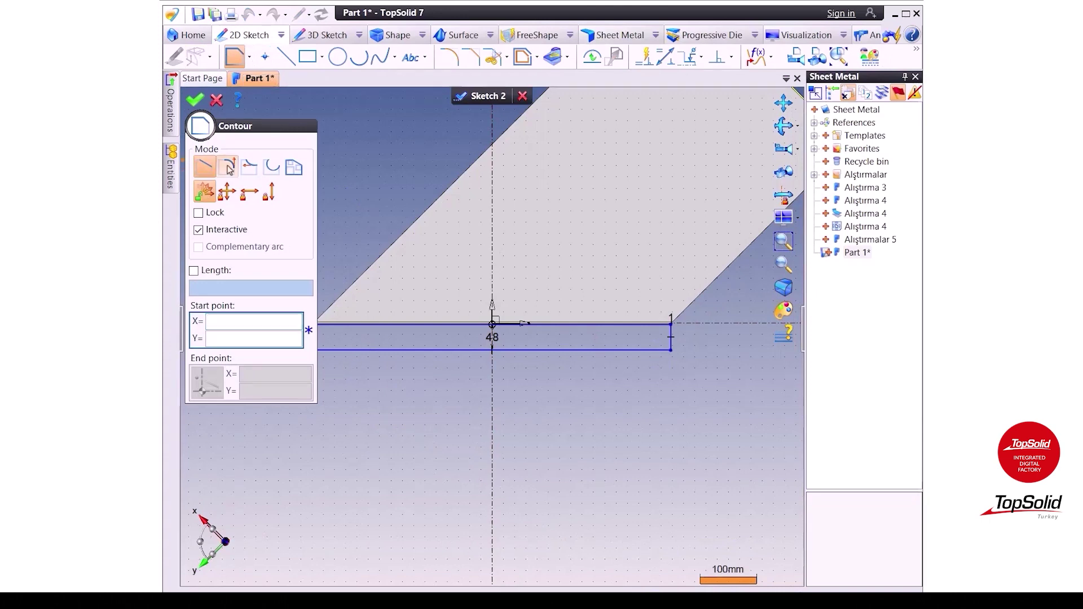
{"action": "left_click", "coordinate": [227, 167]}
{"action": "middle_click_drag", "start_coordinate": [399, 393], "coordinate": [493, 334]}
{"action": "left_click", "coordinate": [433, 293]}
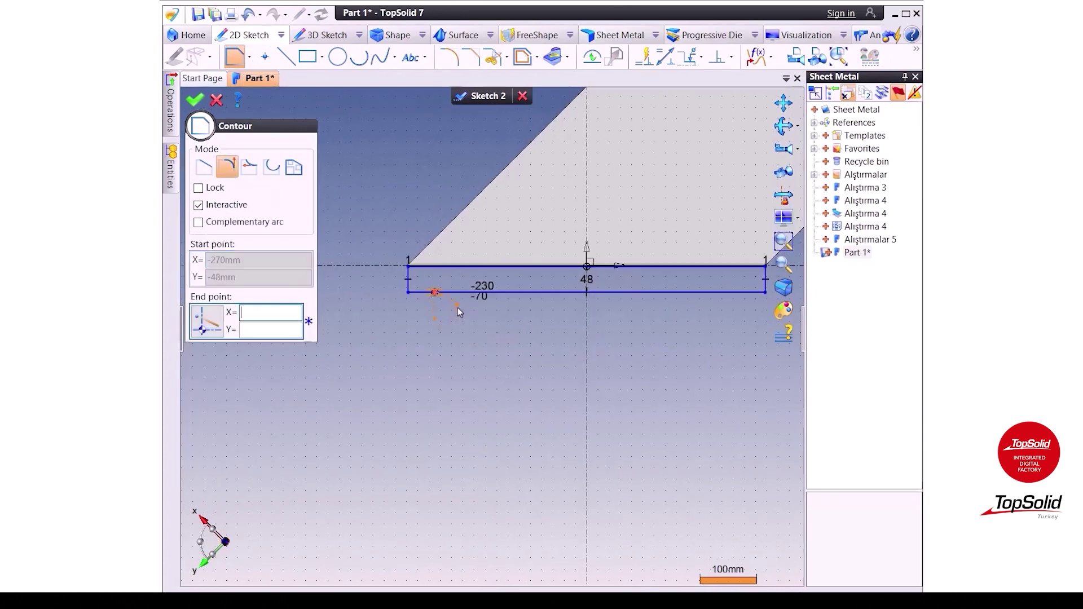
{"action": "scroll", "coordinate": [458, 307], "scroll_direction": "up", "scroll_amount": 2}
{"action": "left_click", "coordinate": [449, 312]}
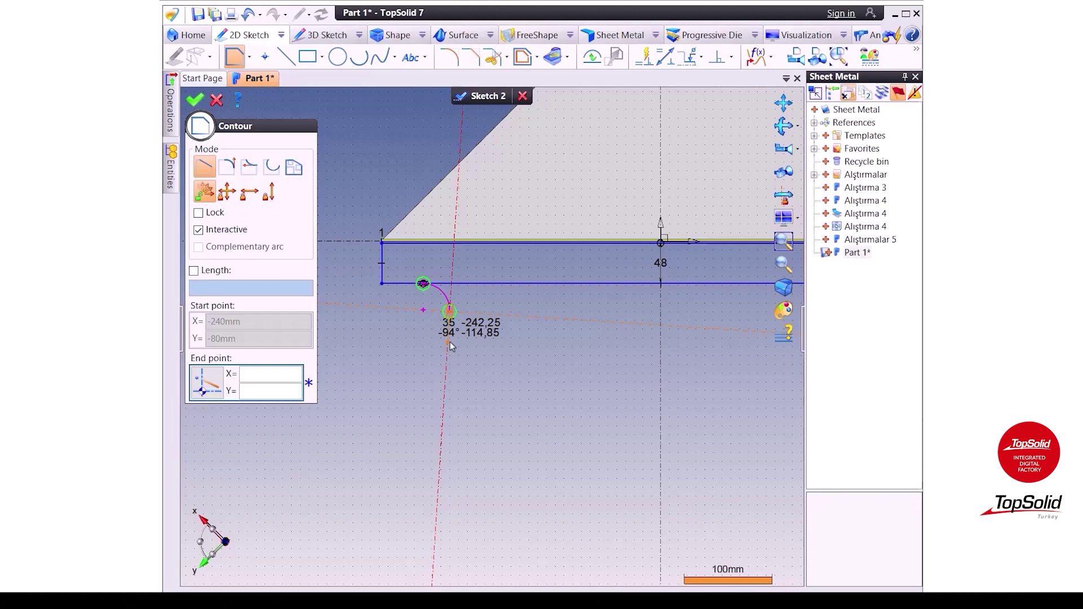
Continue the contour down to a bottom line at -110 and close it with a tangent arc
{"action": "scroll", "coordinate": [449, 341], "scroll_direction": "up", "scroll_amount": 3}
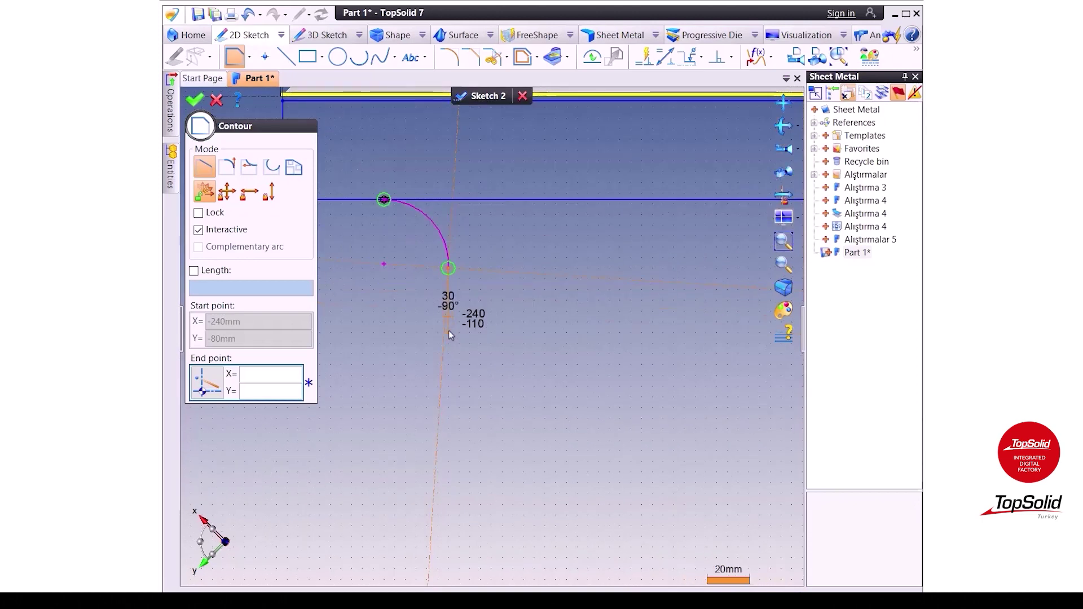
{"action": "left_click", "coordinate": [449, 331]}
{"action": "scroll", "coordinate": [449, 331], "scroll_direction": "down", "scroll_amount": 3}
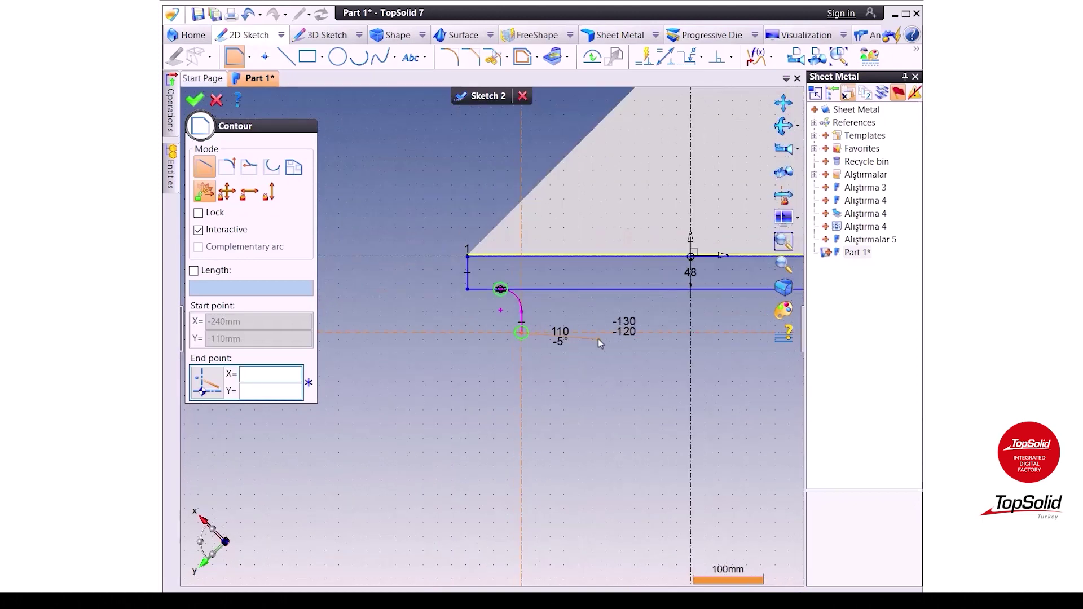
{"action": "left_click", "coordinate": [682, 331]}
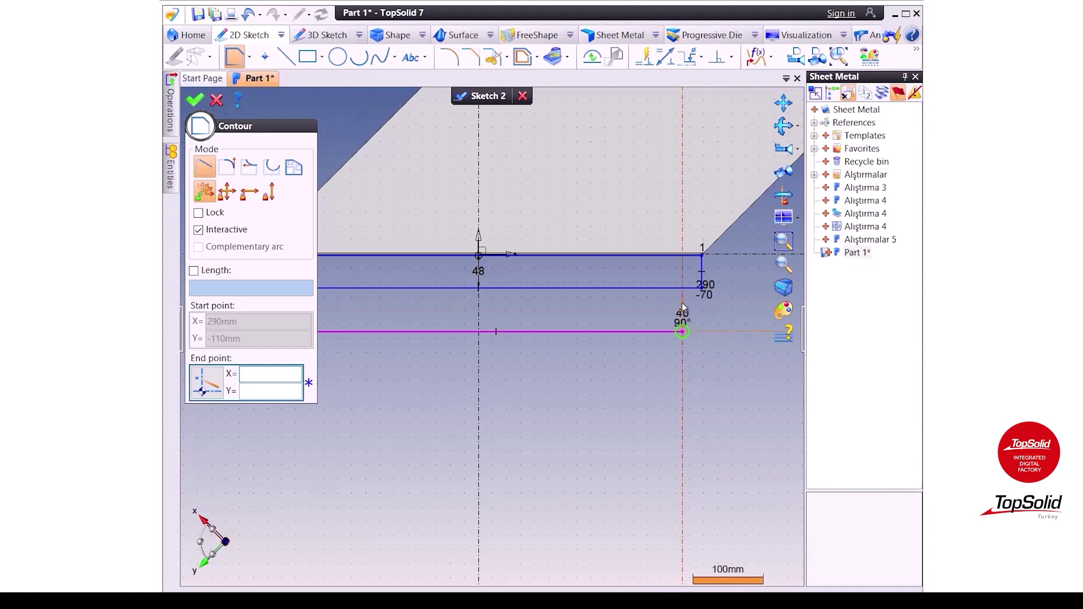
{"action": "left_click", "coordinate": [683, 303]}
{"action": "left_click", "coordinate": [227, 167]}
{"action": "scroll", "coordinate": [587, 264], "scroll_direction": "up", "scroll_amount": 2}
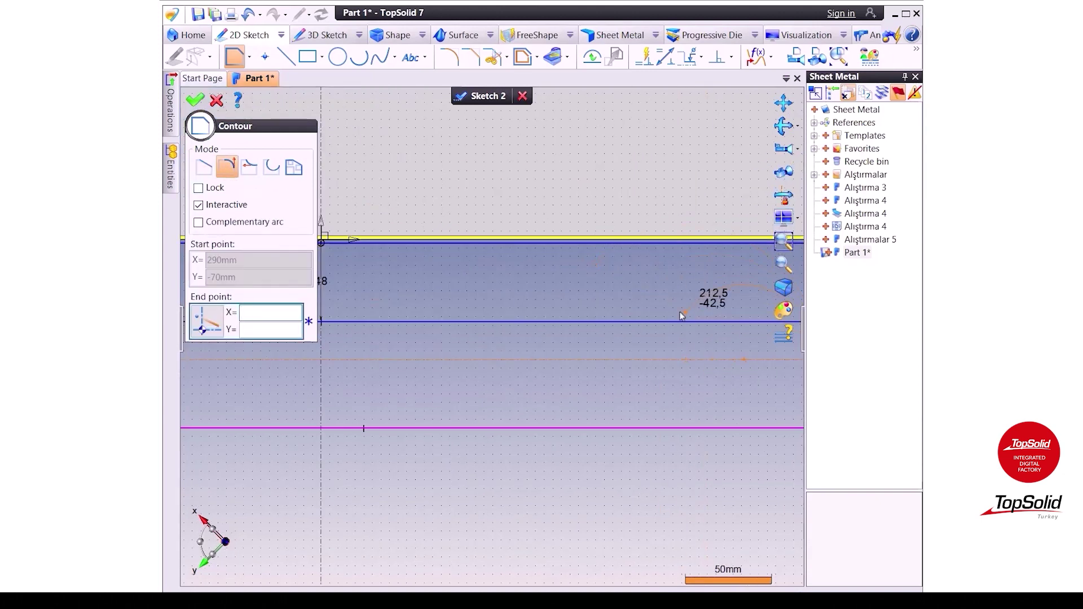
{"action": "scroll", "coordinate": [547, 245], "scroll_direction": "up", "scroll_amount": 1}
{"action": "left_click", "coordinate": [458, 239]}
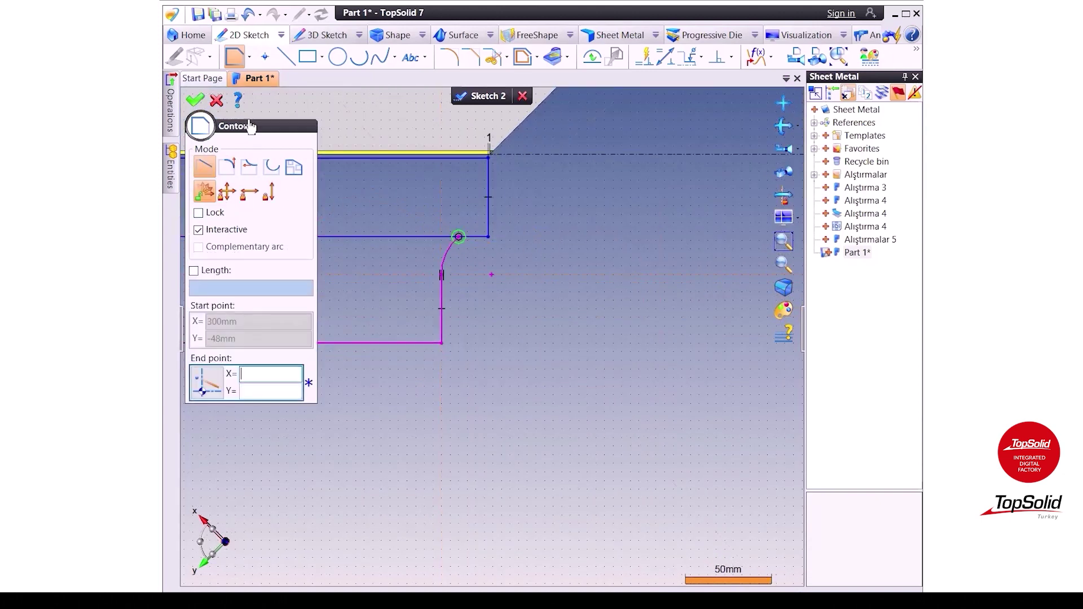
{"action": "left_click", "coordinate": [195, 100]}
{"action": "scroll", "coordinate": [698, 274], "scroll_direction": "down", "scroll_amount": 3}
Trim away the middle segment between the rounded ends and validate Sketch 2
{"action": "scroll", "coordinate": [665, 282], "scroll_direction": "down", "scroll_amount": 3}
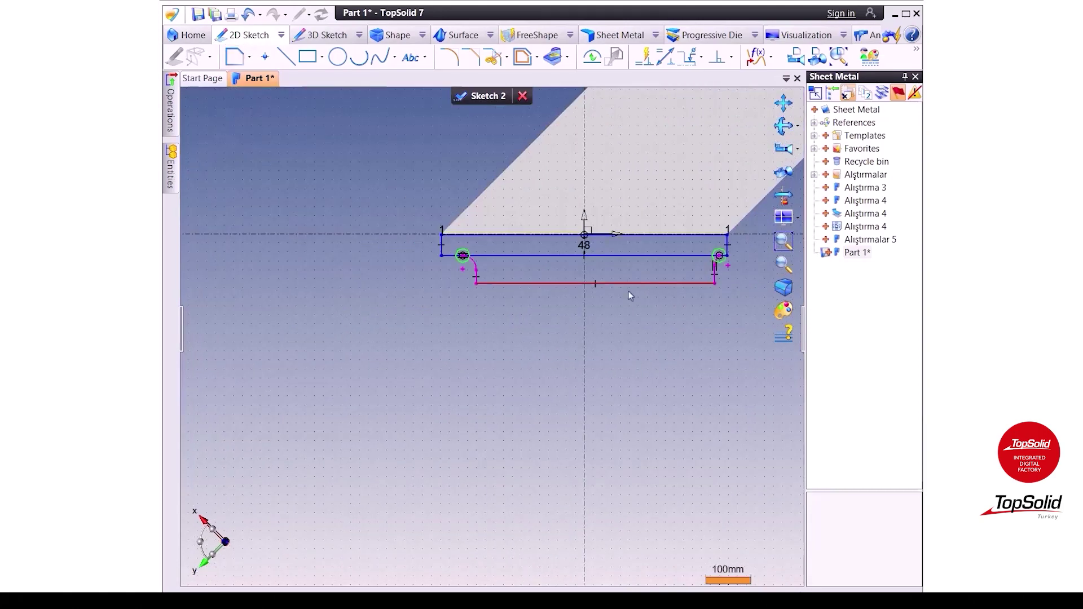
{"action": "left_click", "coordinate": [492, 60]}
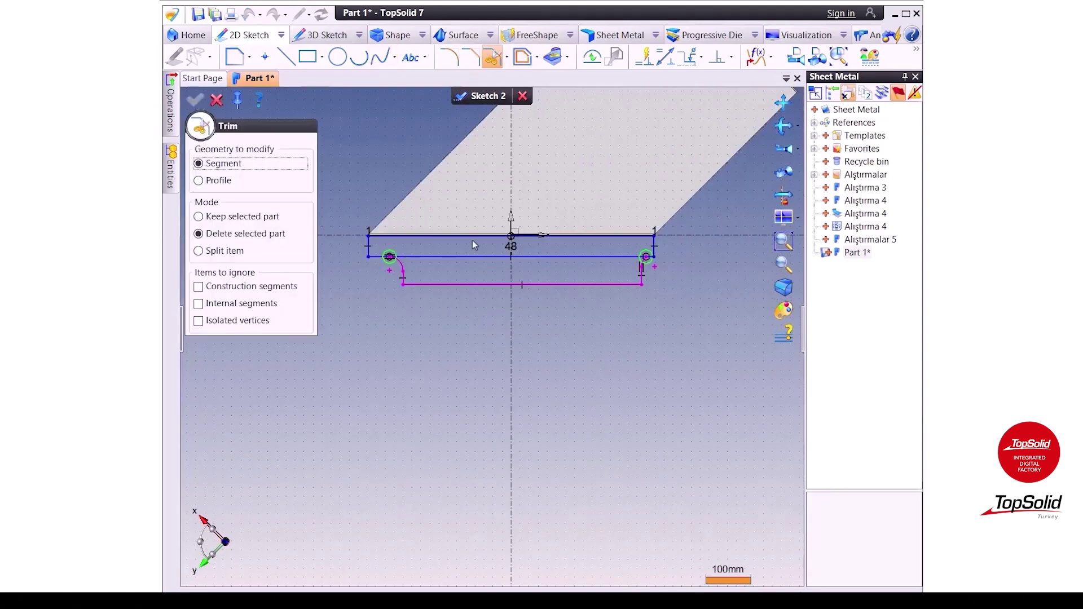
{"action": "scroll", "coordinate": [473, 285], "scroll_direction": "up", "scroll_amount": 1}
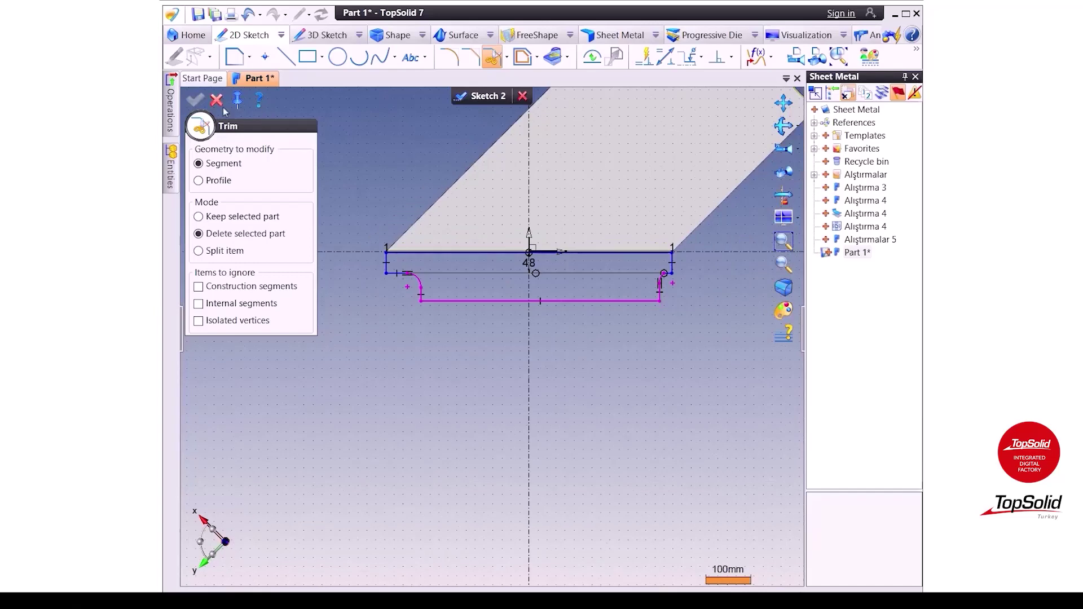
{"action": "key", "text": "Escape"}
{"action": "scroll", "coordinate": [507, 302], "scroll_direction": "up", "scroll_amount": 1}
{"action": "mouse_move", "coordinate": [477, 292]}
{"action": "middle_mouse_down"}
{"action": "mouse_move", "coordinate": [544, 302]}
{"action": "mouse_move", "coordinate": [418, 171]}
{"action": "middle_mouse_up"}
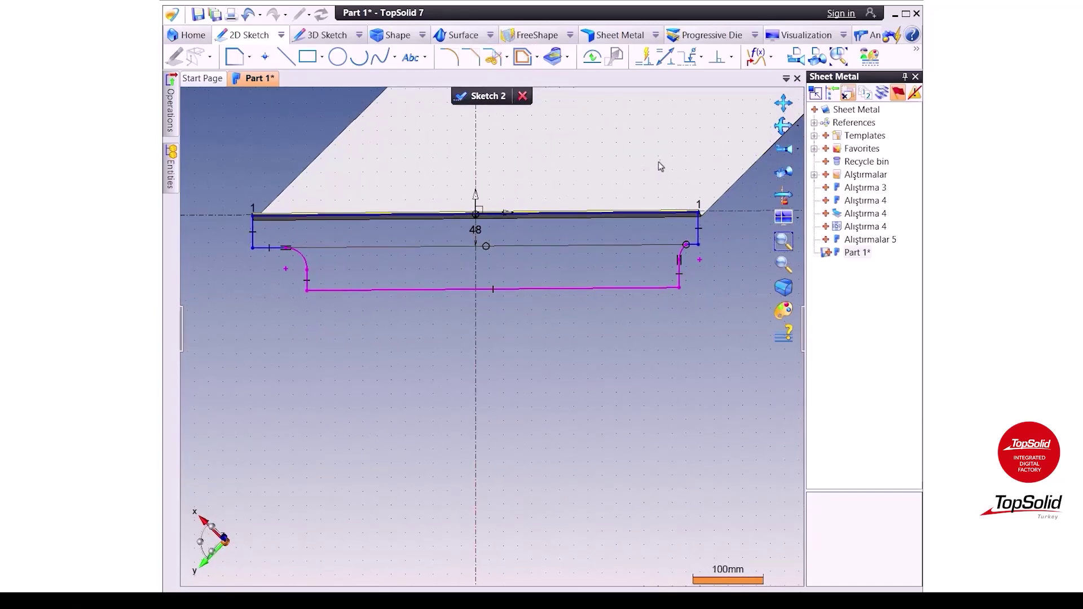
{"action": "left_click", "coordinate": [504, 107]}
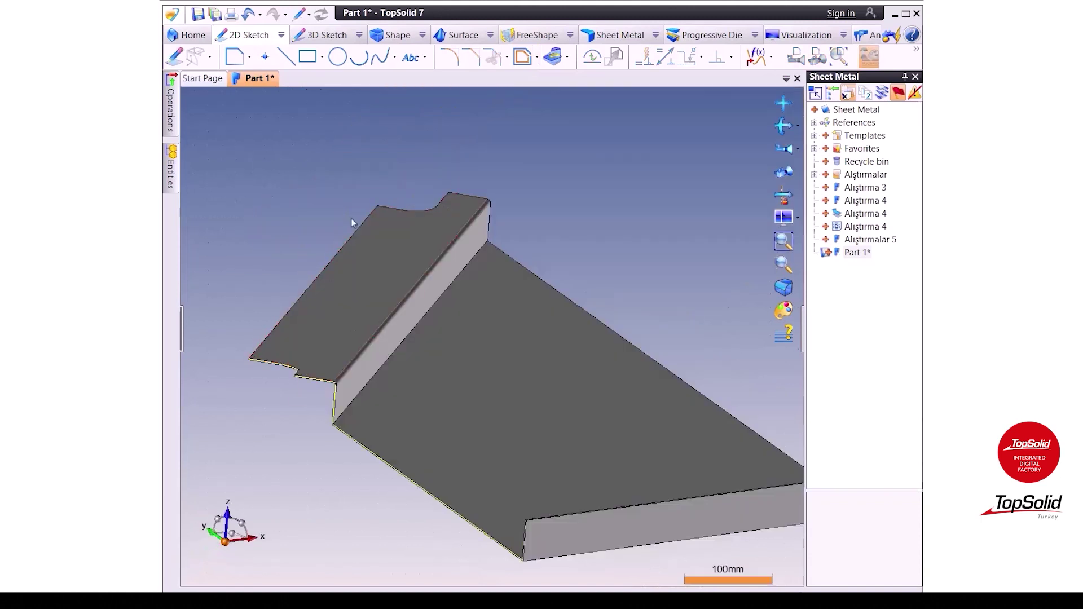
Create Sketch 3 on the flange's flat face
{"action": "mouse_move", "coordinate": [409, 313]}
{"action": "middle_mouse_down"}
{"action": "mouse_move", "coordinate": [377, 293]}
{"action": "mouse_move", "coordinate": [472, 358]}
{"action": "mouse_move", "coordinate": [316, 331]}
{"action": "mouse_move", "coordinate": [590, 306]}
{"action": "mouse_move", "coordinate": [546, 418]}
{"action": "middle_mouse_up"}
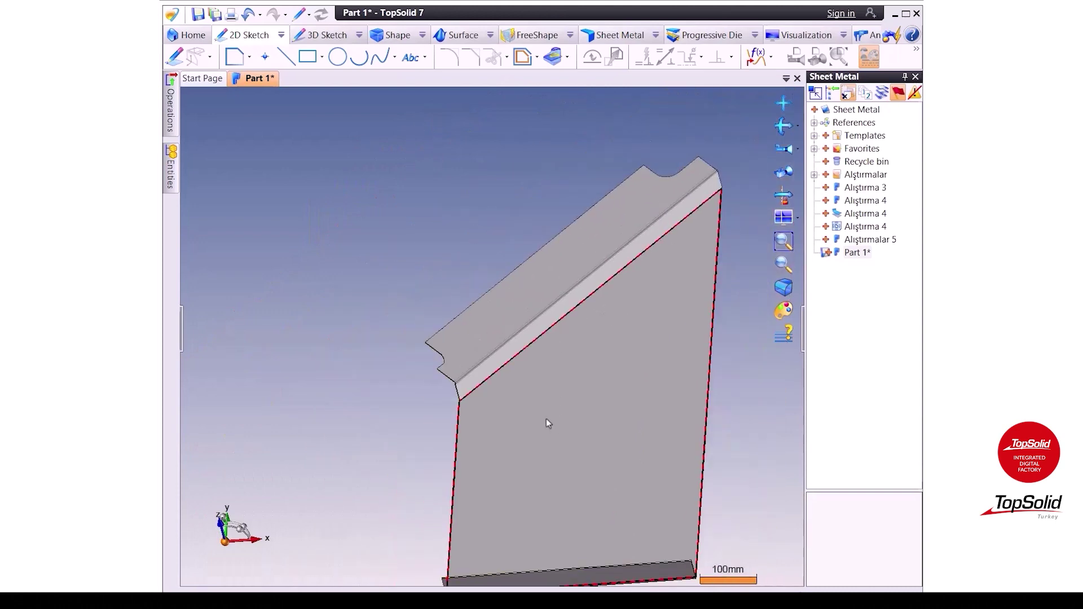
{"action": "left_click", "coordinate": [490, 437]}
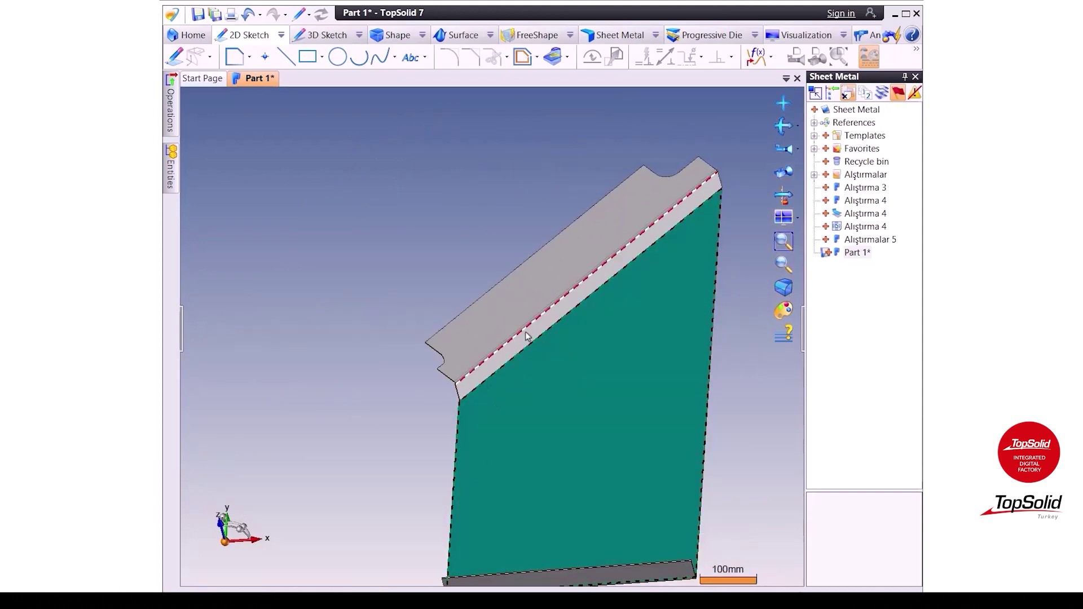
{"action": "mouse_move", "coordinate": [421, 352]}
{"action": "middle_mouse_down"}
{"action": "mouse_move", "coordinate": [537, 362]}
{"action": "mouse_move", "coordinate": [379, 290]}
{"action": "middle_mouse_up"}
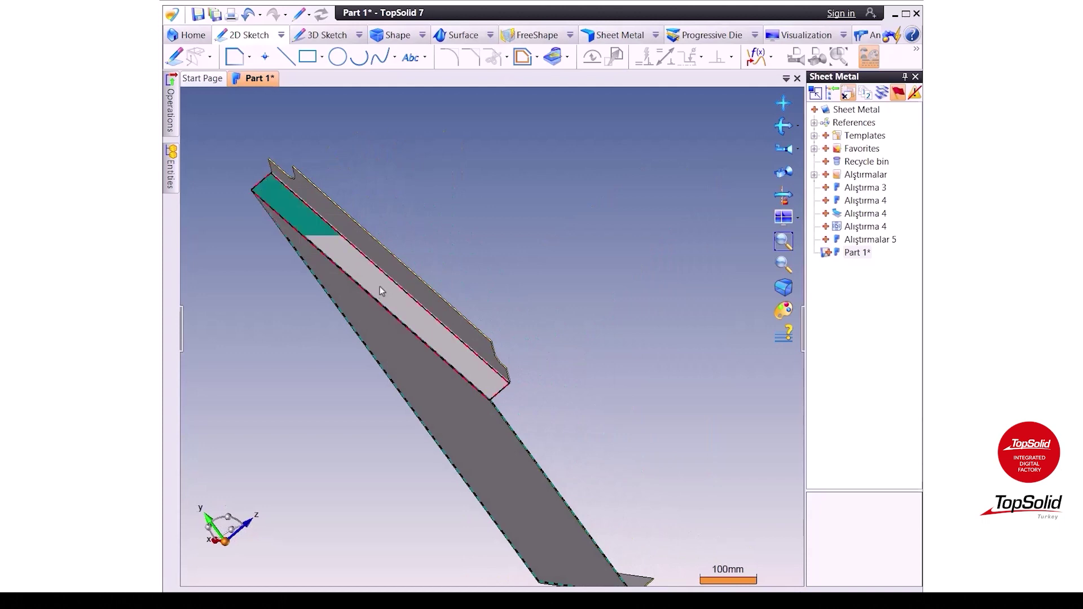
{"action": "right_click", "coordinate": [355, 283]}
{"action": "left_click", "coordinate": [385, 312]}
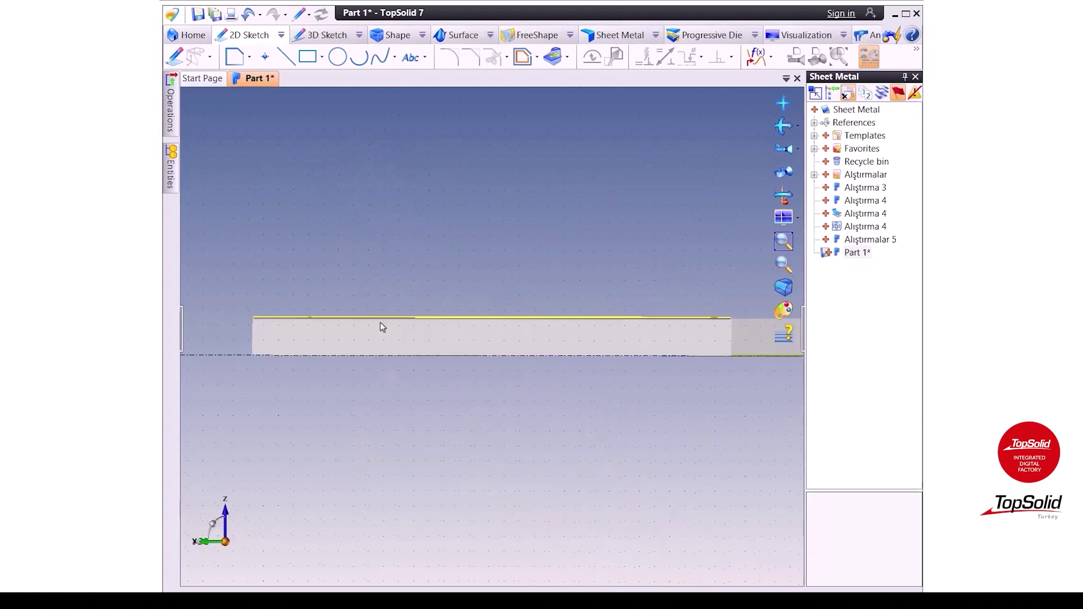
Insert a standard Obround profile on the flange and size it 100 × 20 mm
{"action": "left_click", "coordinate": [321, 59]}
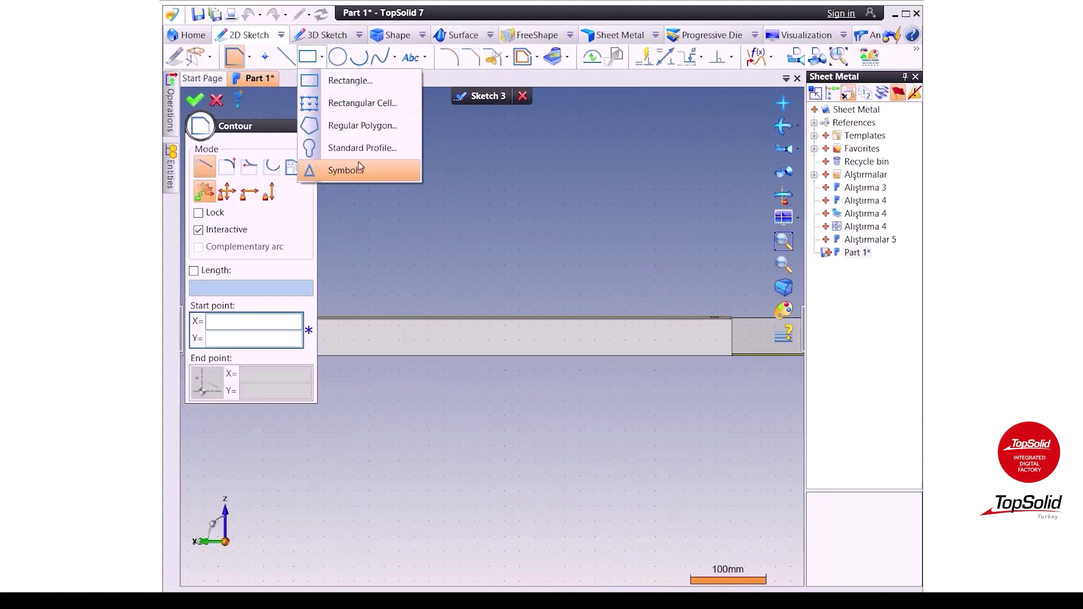
{"action": "left_click", "coordinate": [355, 148]}
{"action": "left_click", "coordinate": [307, 163]}
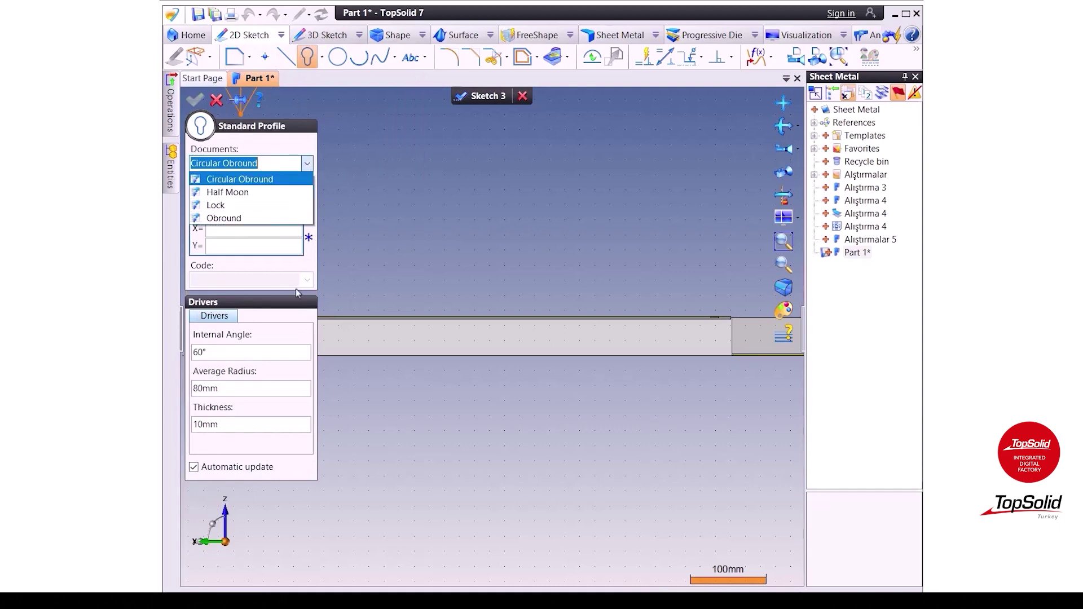
{"action": "left_click", "coordinate": [225, 215]}
{"action": "scroll", "coordinate": [421, 346], "scroll_direction": "up", "scroll_amount": 5}
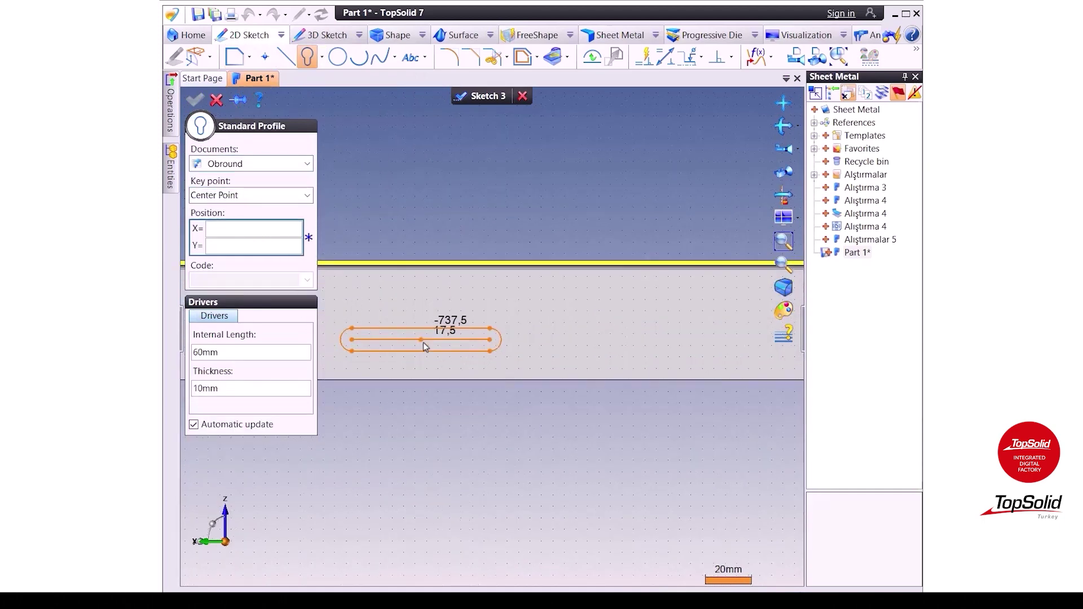
{"action": "left_click", "coordinate": [423, 343]}
{"action": "scroll", "coordinate": [243, 163], "scroll_direction": "down", "scroll_amount": 3}
{"action": "scroll", "coordinate": [488, 250], "scroll_direction": "up", "scroll_amount": 1}
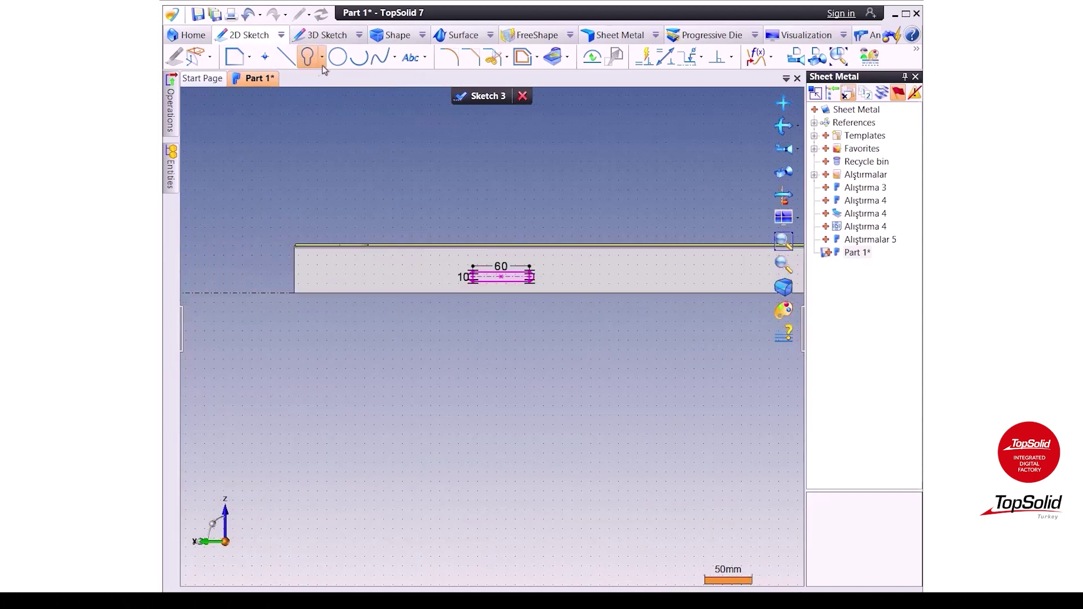
{"action": "scroll", "coordinate": [535, 237], "scroll_direction": "up", "scroll_amount": 2}
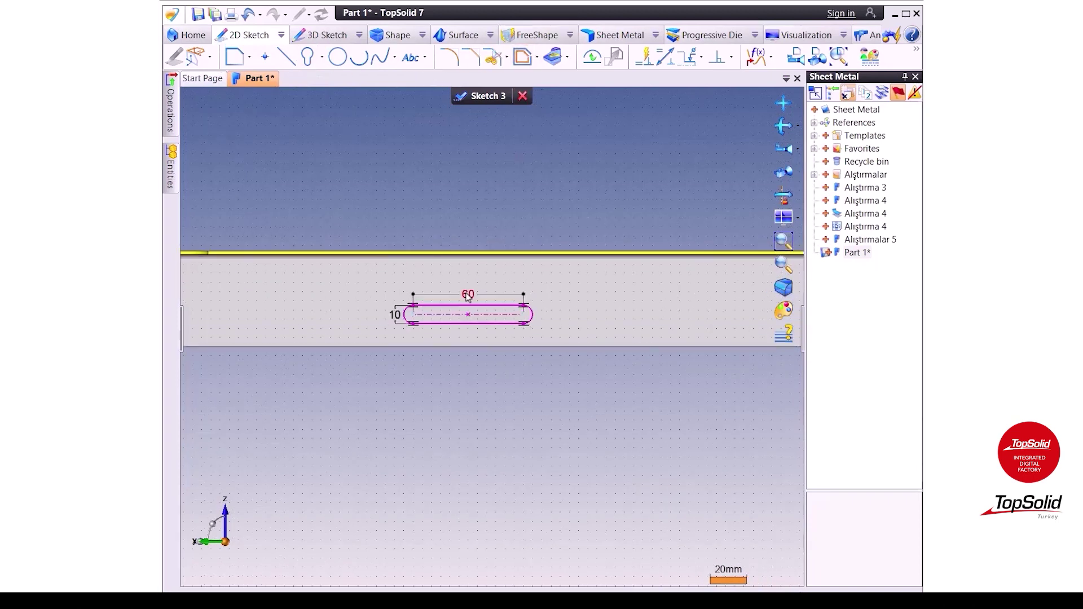
{"action": "double_click", "coordinate": [468, 295]}
{"action": "type", "text": "100"}
{"action": "key", "text": "Return"}
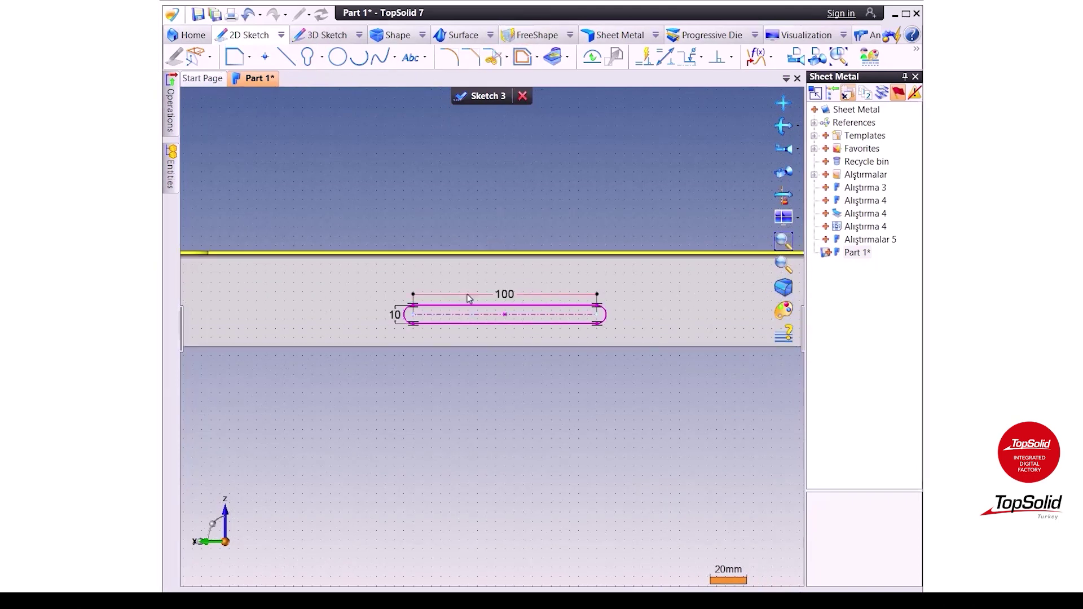
{"action": "double_click", "coordinate": [395, 317]}
{"action": "type", "text": "2"}
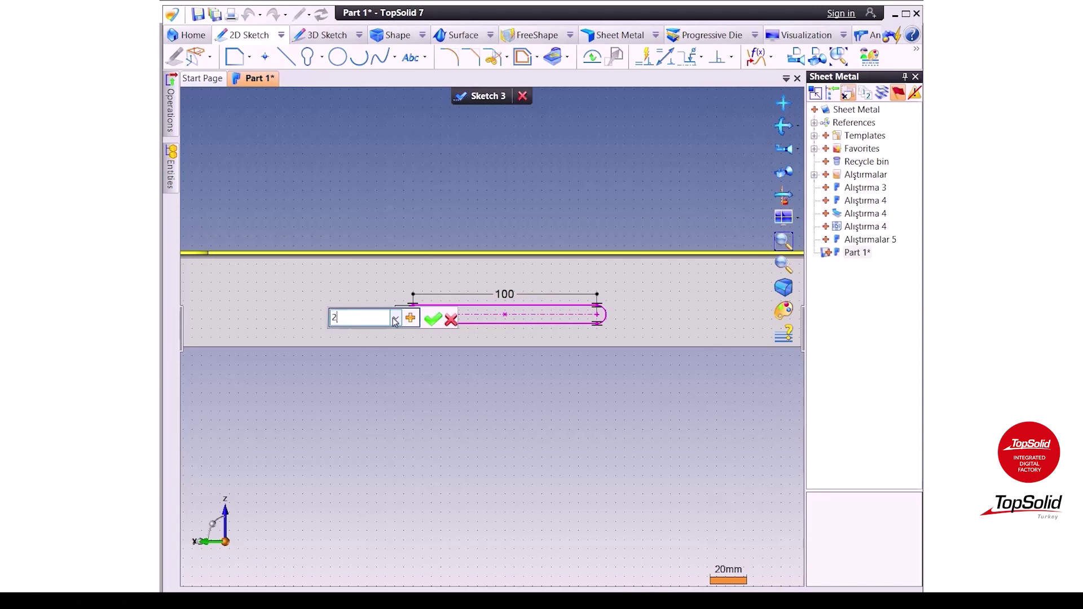
{"action": "type", "text": "0"}
{"action": "key", "text": "Return"}
{"action": "scroll", "coordinate": [570, 300], "scroll_direction": "down", "scroll_amount": 2}
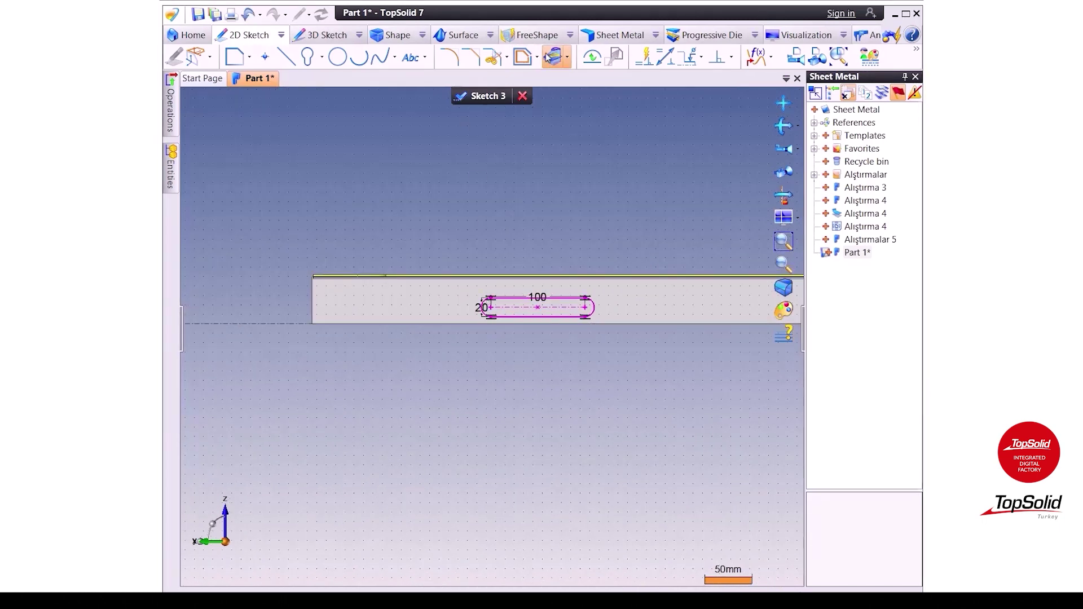
Position the obround 200 mm from the left edge and 15 mm below the top edge
{"action": "left_click", "coordinate": [665, 57]}
{"action": "scroll", "coordinate": [493, 305], "scroll_direction": "up", "scroll_amount": 2}
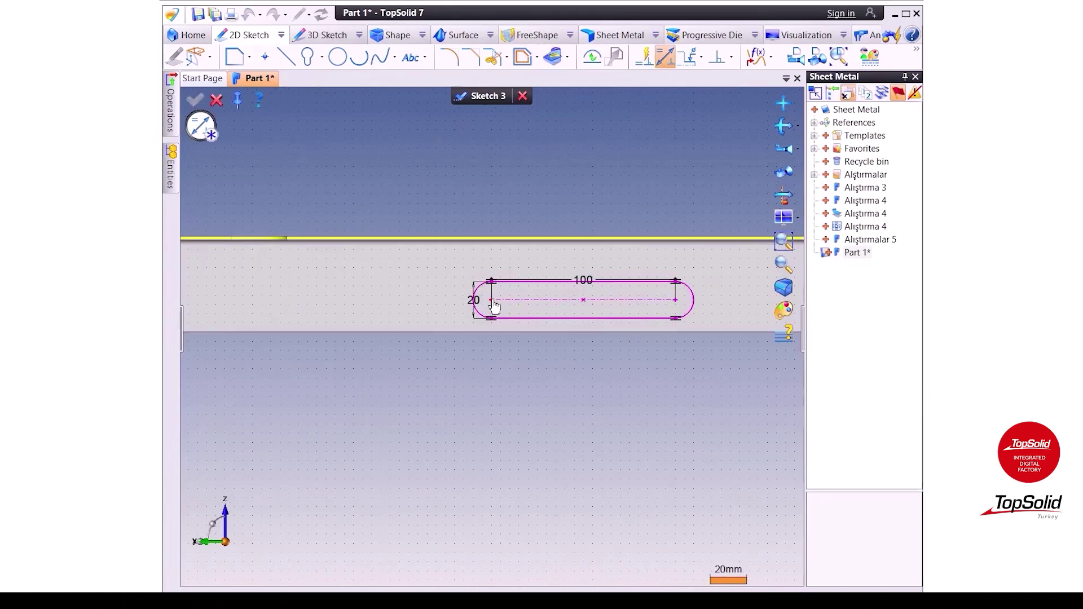
{"action": "left_click", "coordinate": [493, 304]}
{"action": "scroll", "coordinate": [367, 301], "scroll_direction": "down", "scroll_amount": 2}
{"action": "left_click", "coordinate": [241, 294]}
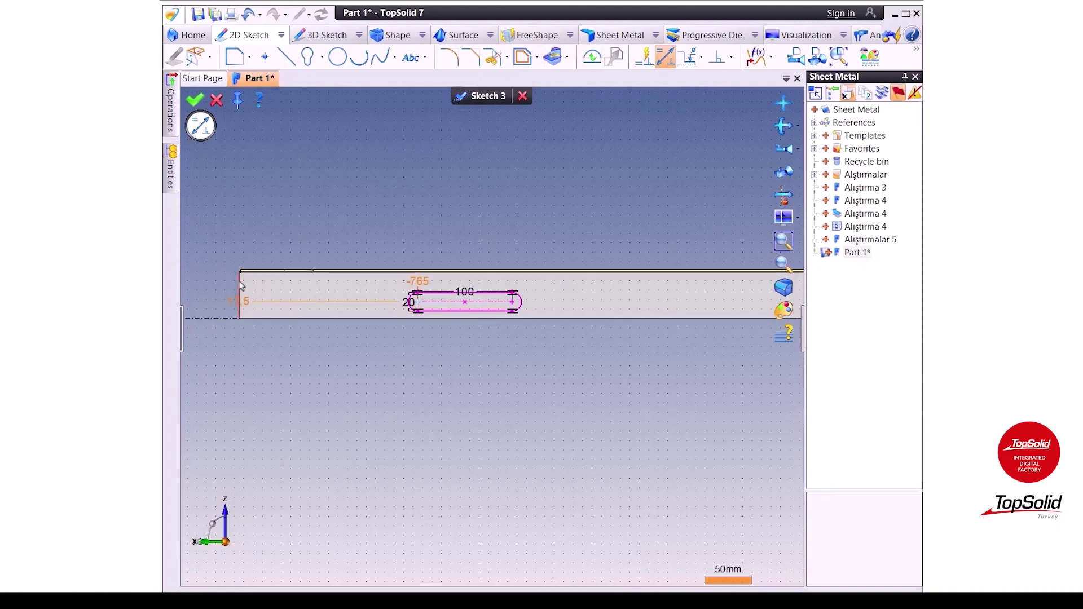
{"action": "left_click", "coordinate": [287, 387]}
{"action": "type", "text": "200"}
{"action": "key", "text": "Return"}
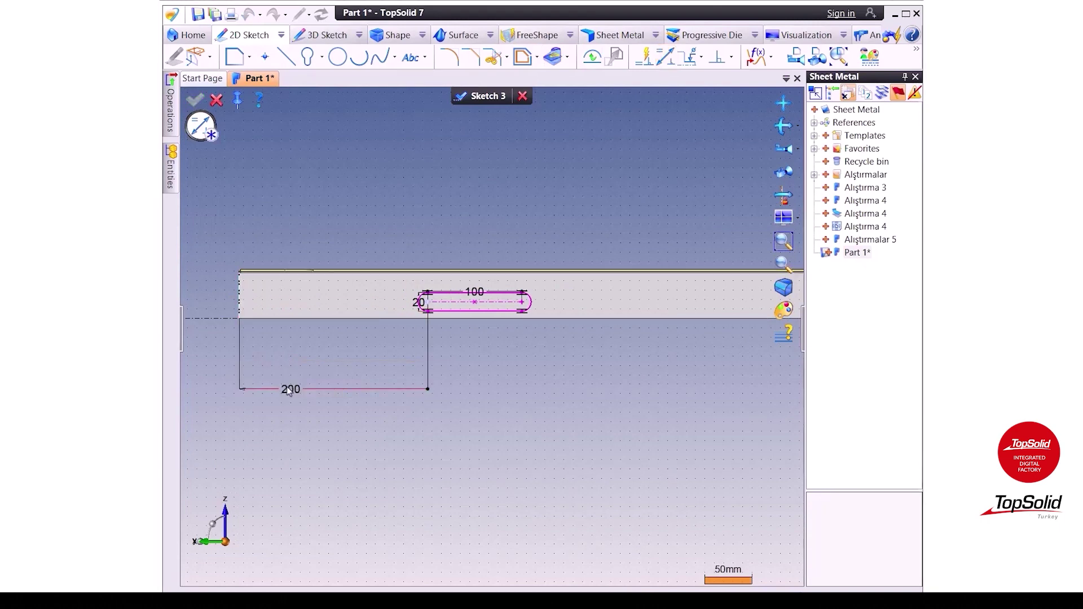
{"action": "scroll", "coordinate": [361, 268], "scroll_direction": "up", "scroll_amount": 2}
{"action": "left_click", "coordinate": [574, 335]}
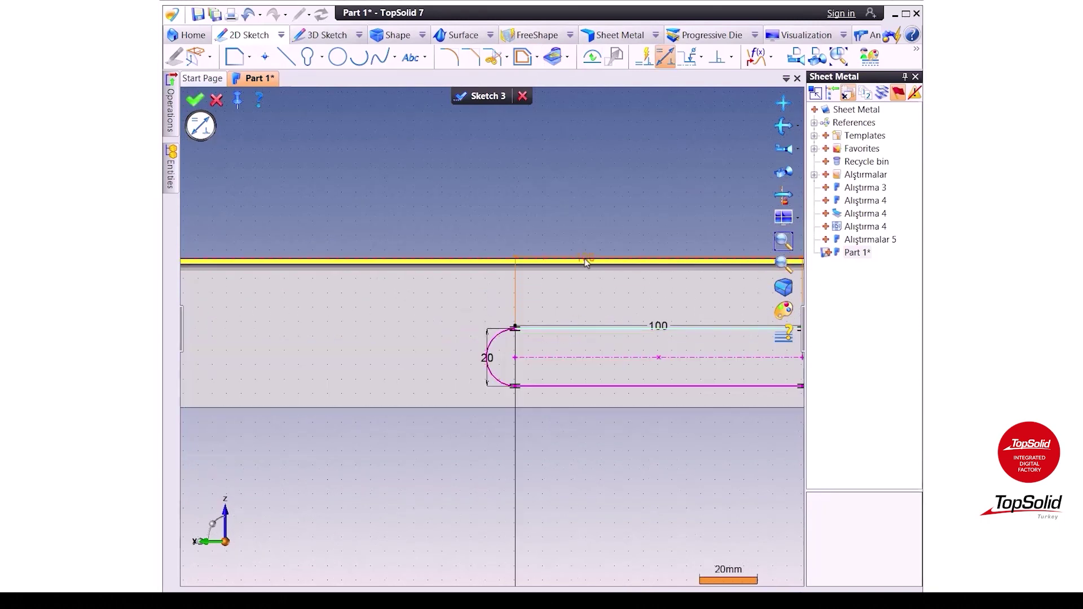
{"action": "left_click", "coordinate": [577, 213]}
{"action": "type", "text": "15"}
{"action": "key", "text": "Return"}
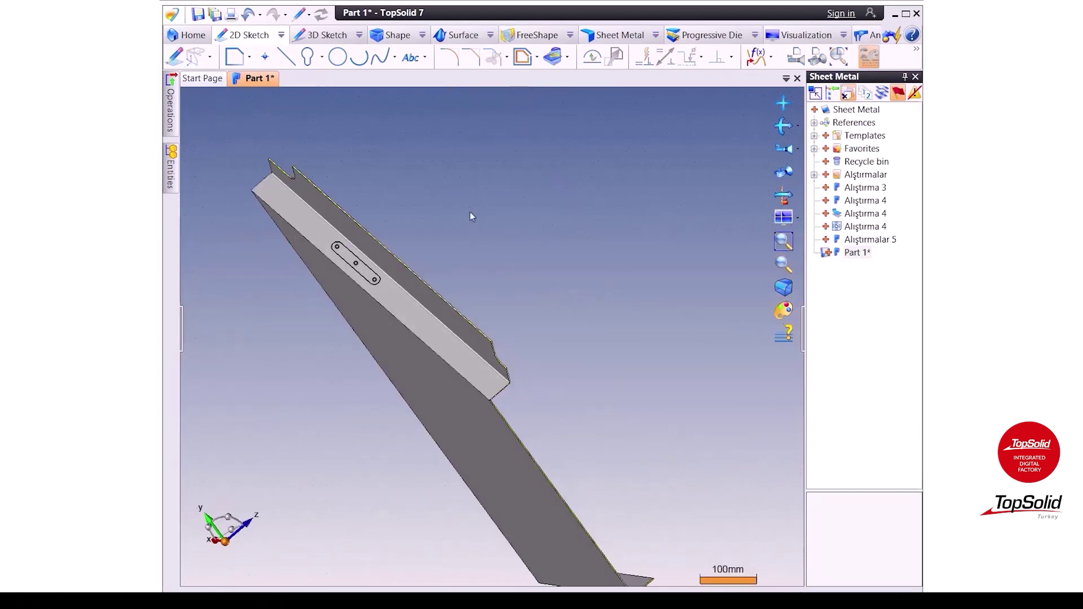
Start a Trim by Profile using Sketch 3 with a part face as trim direction
{"action": "mouse_move", "coordinate": [327, 114]}
{"action": "middle_mouse_down"}
{"action": "mouse_move", "coordinate": [495, 211]}
{"action": "mouse_move", "coordinate": [436, 227]}
{"action": "mouse_move", "coordinate": [392, 362]}
{"action": "mouse_move", "coordinate": [430, 399]}
{"action": "mouse_move", "coordinate": [733, 324]}
{"action": "mouse_move", "coordinate": [406, 310]}
{"action": "mouse_move", "coordinate": [325, 165]}
{"action": "middle_mouse_up"}
{"action": "left_click", "coordinate": [395, 35]}
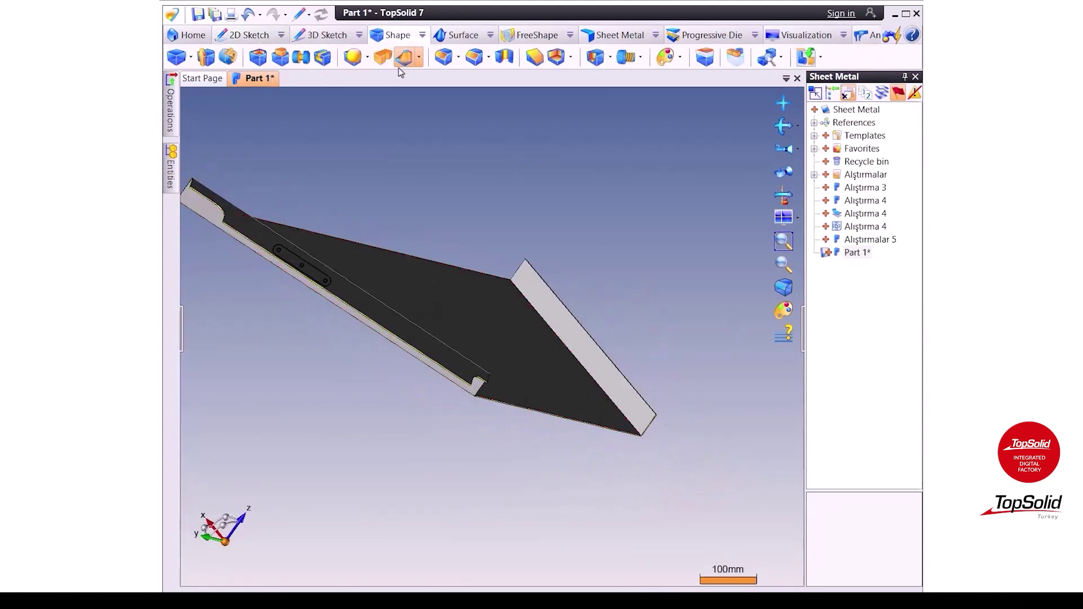
{"action": "left_click", "coordinate": [419, 57]}
{"action": "left_click", "coordinate": [454, 102]}
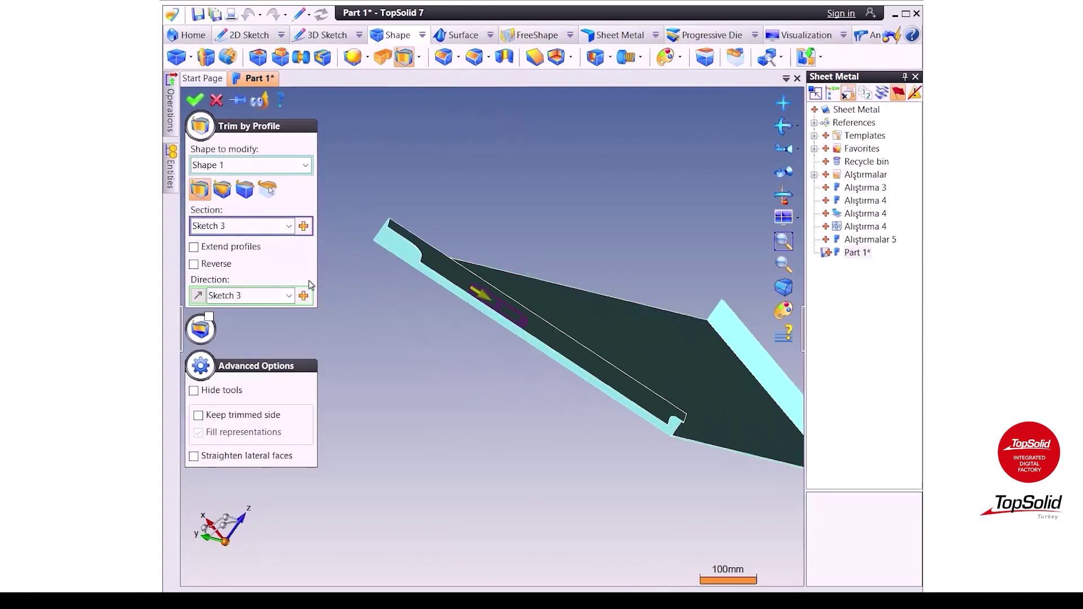
{"action": "middle_click_drag", "start_coordinate": [488, 246], "coordinate": [526, 205]}
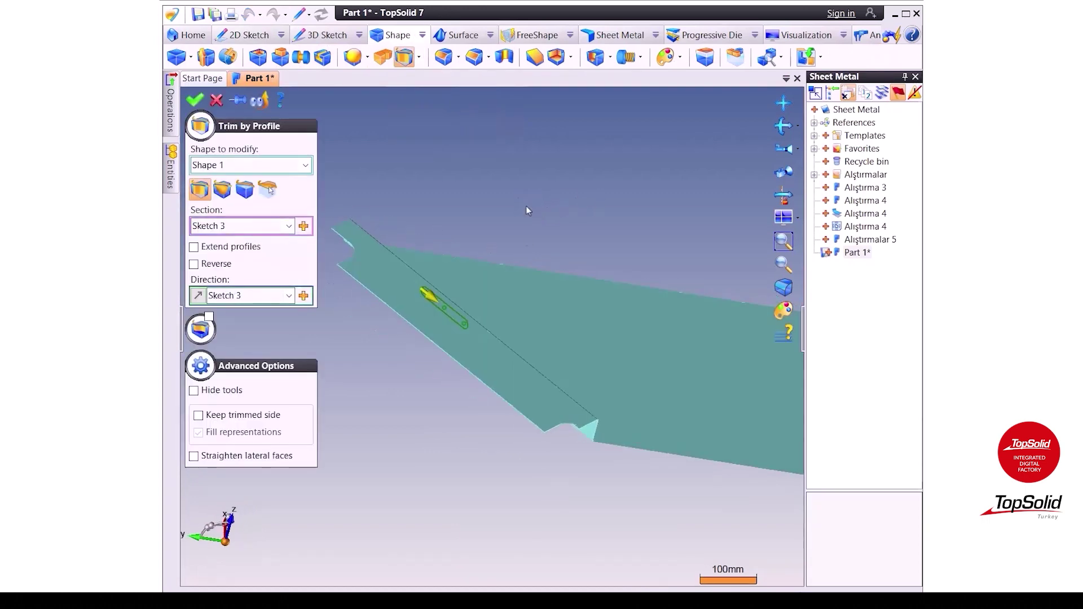
{"action": "left_click", "coordinate": [262, 298]}
{"action": "left_click", "coordinate": [496, 263]}
{"action": "mouse_move", "coordinate": [512, 293]}
{"action": "middle_mouse_down"}
{"action": "mouse_move", "coordinate": [539, 316]}
{"action": "mouse_move", "coordinate": [442, 303]}
{"action": "middle_mouse_up"}
{"action": "scroll", "coordinate": [354, 309], "scroll_direction": "up", "scroll_amount": 3}
{"action": "middle_click_drag", "start_coordinate": [354, 309], "coordinate": [605, 244]}
{"action": "scroll", "coordinate": [608, 291], "scroll_direction": "up", "scroll_amount": 2}
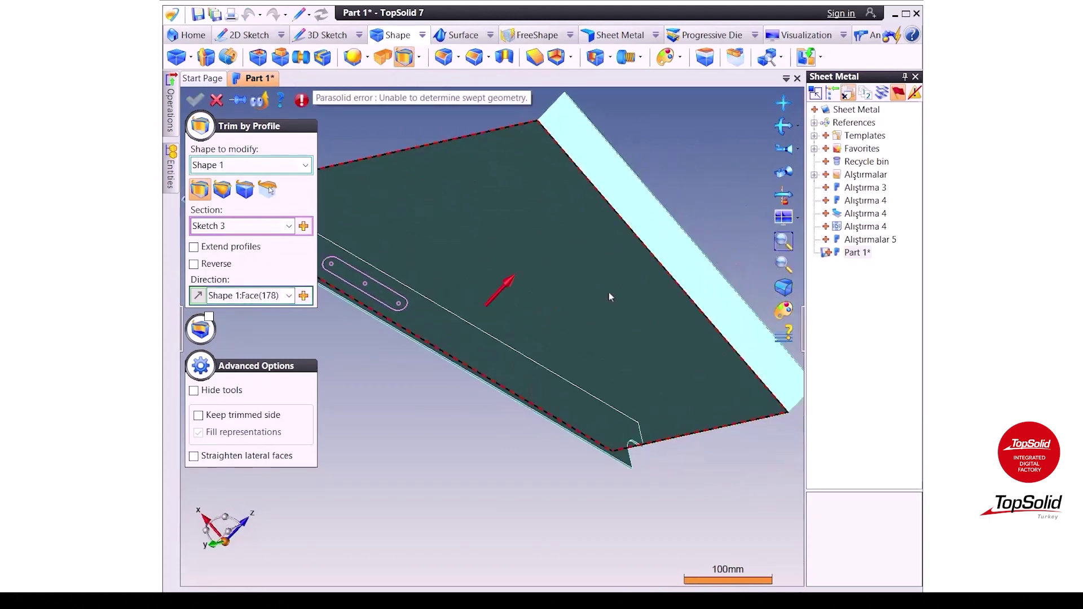
{"action": "mouse_move", "coordinate": [608, 291]}
{"action": "middle_mouse_down"}
{"action": "mouse_move", "coordinate": [540, 279]}
{"action": "mouse_move", "coordinate": [521, 350]}
{"action": "middle_mouse_up"}
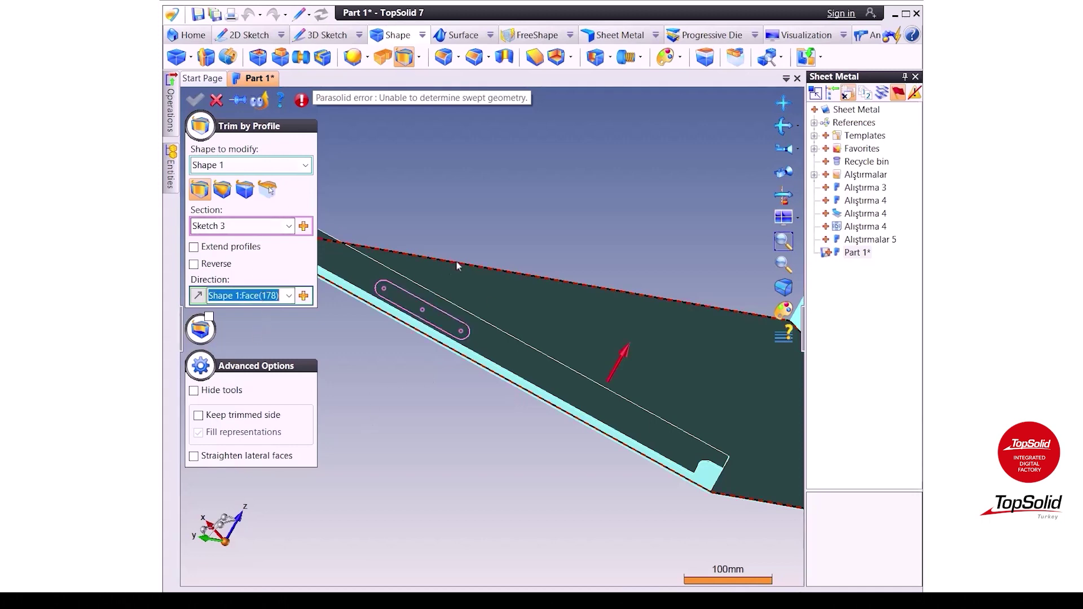
{"action": "mouse_move", "coordinate": [564, 304]}
{"action": "middle_mouse_down"}
{"action": "mouse_move", "coordinate": [508, 316]}
{"action": "mouse_move", "coordinate": [597, 308]}
{"action": "middle_mouse_up"}
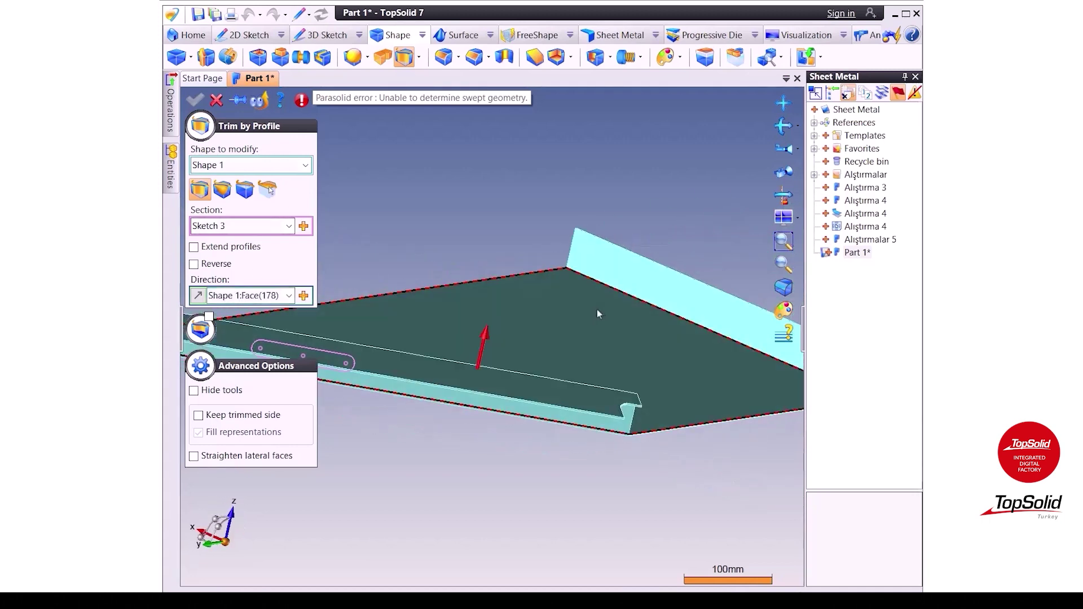
Replace the trim direction with a part edge and apply the slot cut
{"action": "left_click", "coordinate": [257, 295]}
{"action": "key", "text": "Delete"}
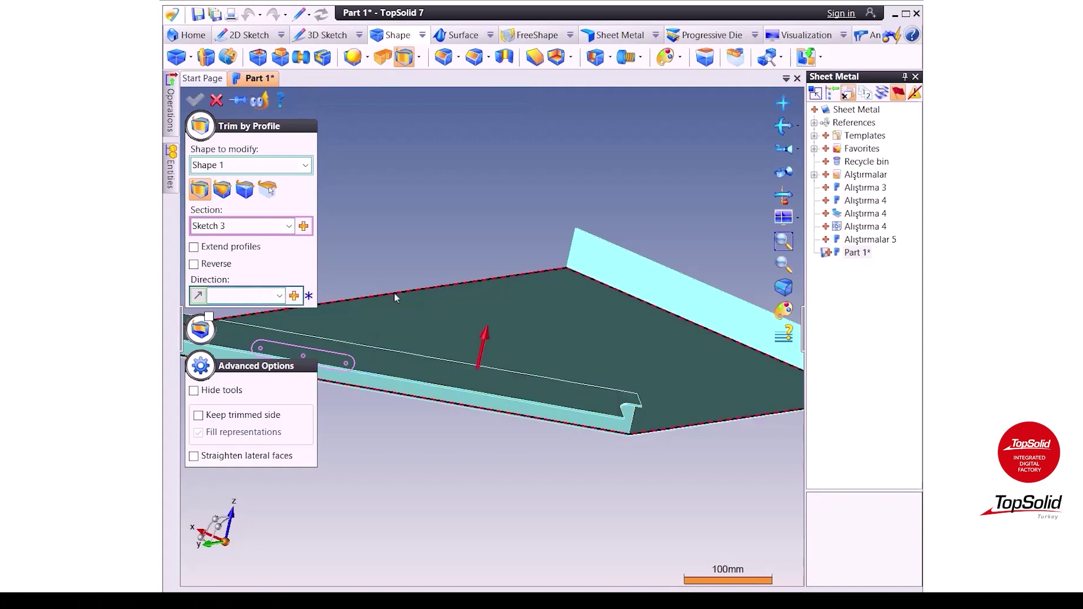
{"action": "left_click", "coordinate": [707, 427]}
{"action": "scroll", "coordinate": [442, 336], "scroll_direction": "down", "scroll_amount": 2}
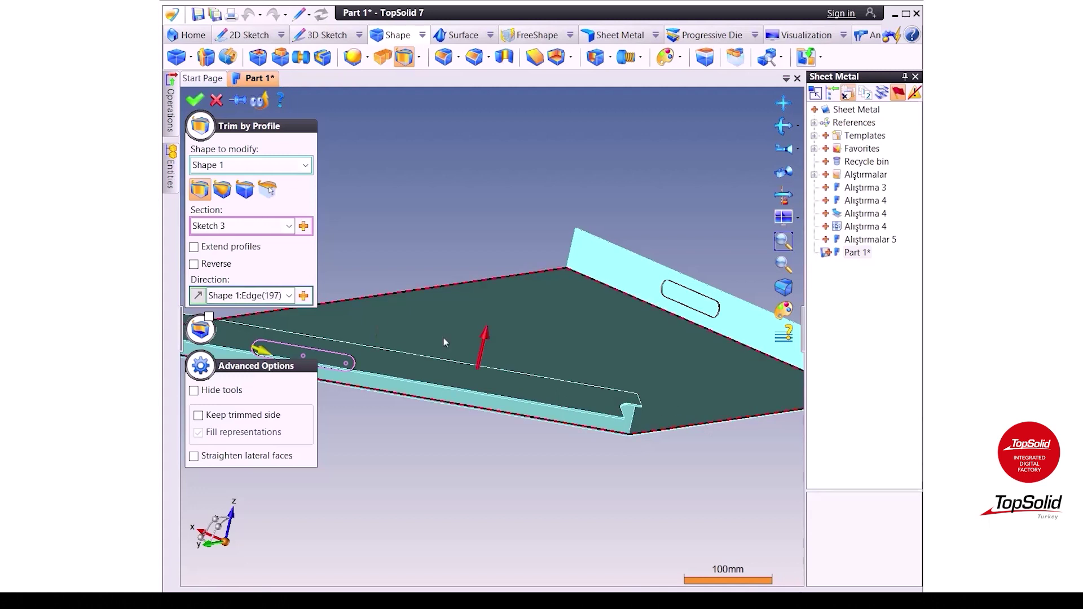
{"action": "left_click", "coordinate": [202, 102]}
Hide Sketch 3 in the entities list and inspect the cut part
{"action": "mouse_move", "coordinate": [350, 328]}
{"action": "middle_mouse_down"}
{"action": "mouse_move", "coordinate": [370, 322]}
{"action": "mouse_move", "coordinate": [307, 331]}
{"action": "mouse_move", "coordinate": [324, 328]}
{"action": "middle_mouse_up"}
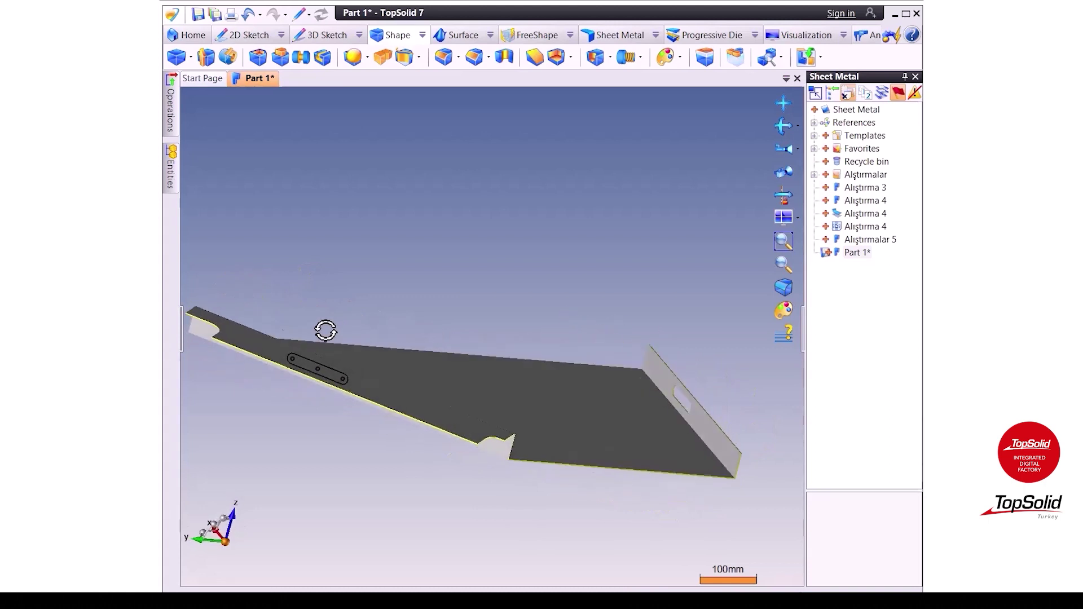
{"action": "left_click", "coordinate": [171, 180]}
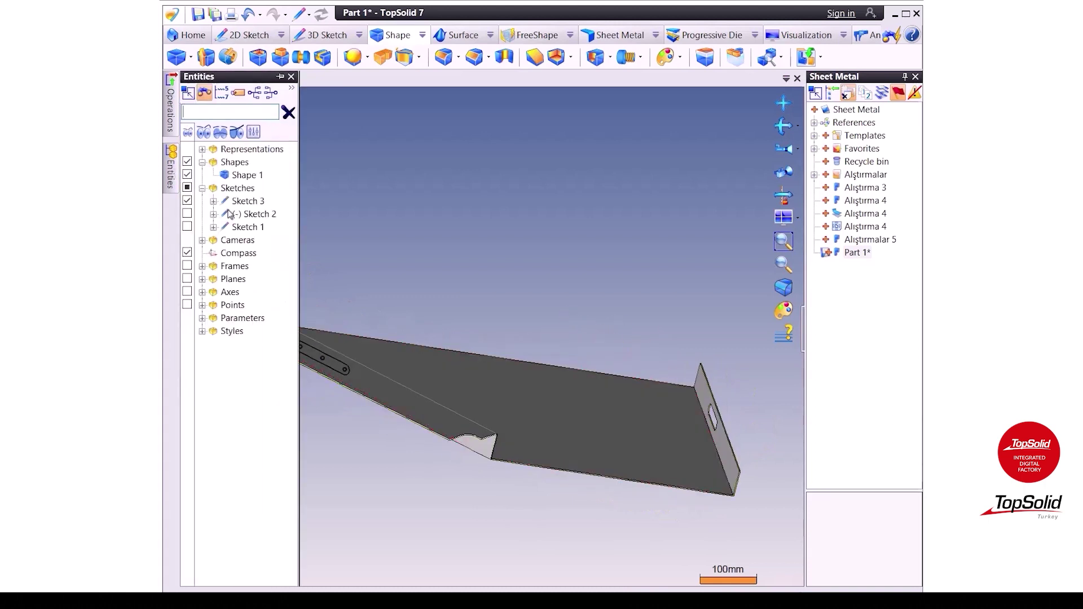
{"action": "left_click", "coordinate": [190, 201]}
{"action": "mouse_move", "coordinate": [289, 340]}
{"action": "middle_mouse_down"}
{"action": "mouse_move", "coordinate": [399, 375]}
{"action": "mouse_move", "coordinate": [478, 356]}
{"action": "mouse_move", "coordinate": [518, 504]}
{"action": "middle_mouse_up"}
Start a sketch on the part's face with a vertical line from (15,250) to (15,190)
{"action": "right_click", "coordinate": [537, 496]}
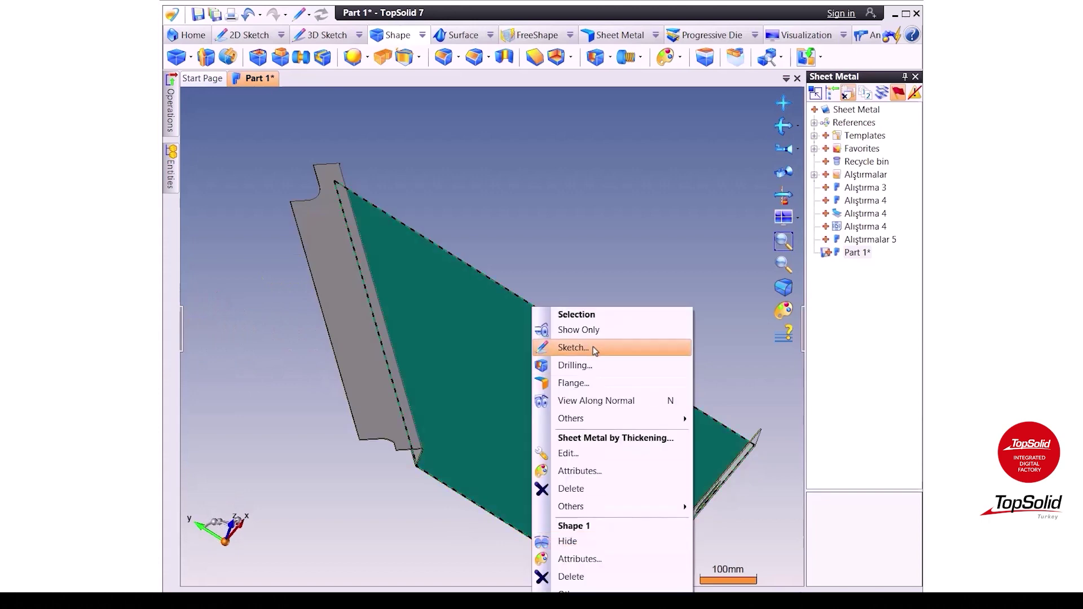
{"action": "left_click", "coordinate": [561, 347]}
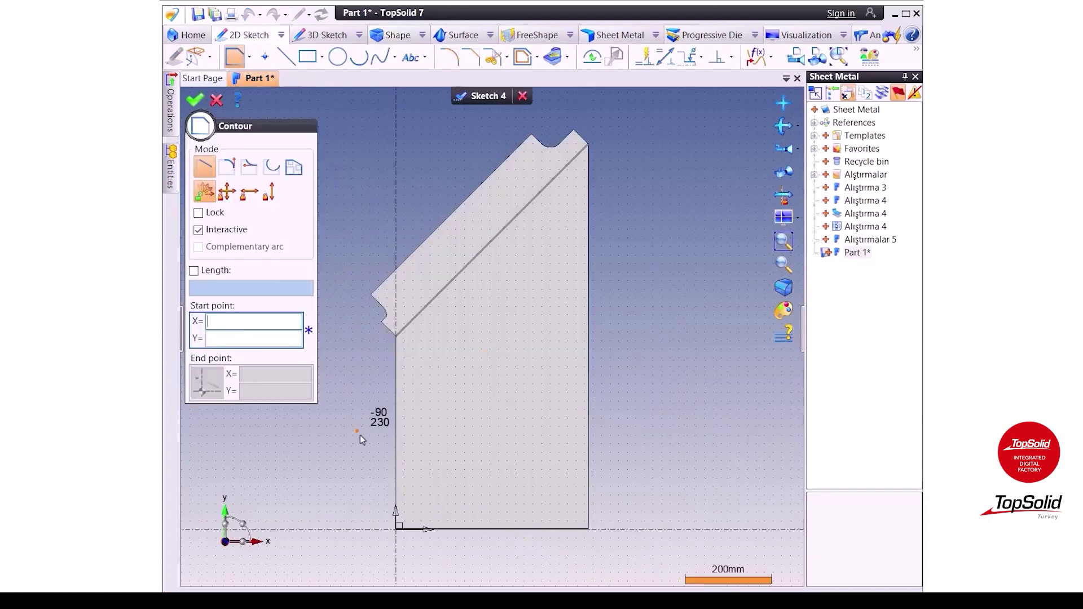
{"action": "scroll", "coordinate": [356, 245], "scroll_direction": "up", "scroll_amount": 5}
{"action": "middle_click_drag", "start_coordinate": [356, 244], "coordinate": [383, 228]}
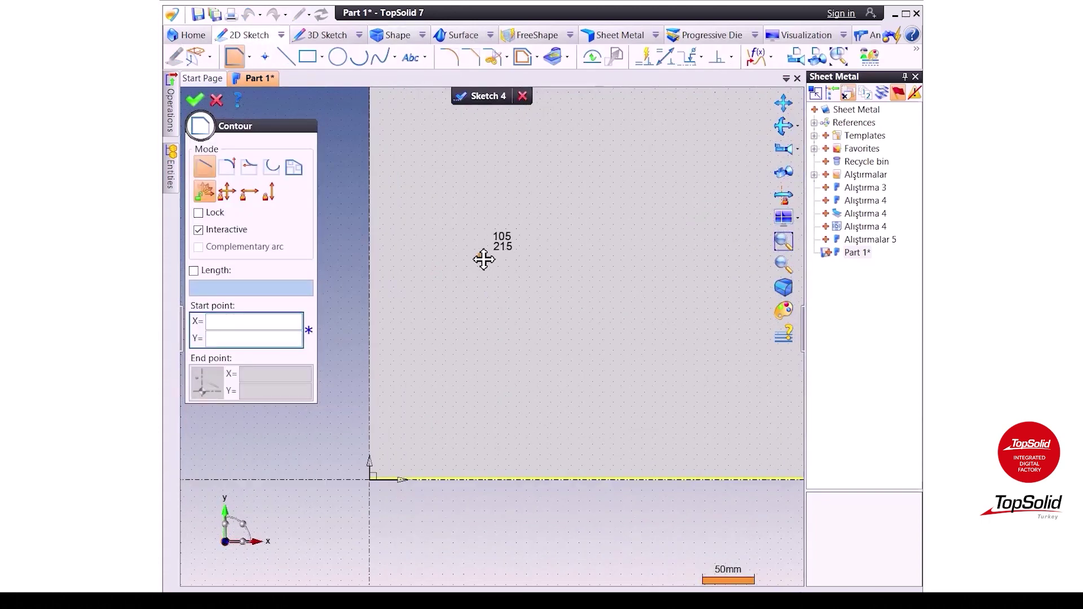
{"action": "left_click", "coordinate": [384, 218]}
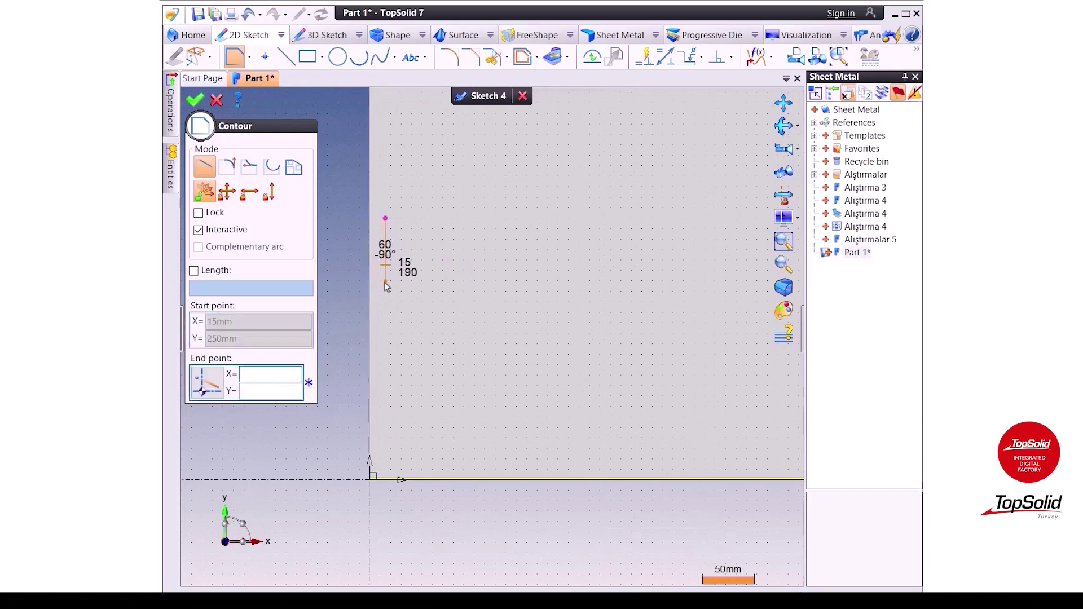
{"action": "left_click", "coordinate": [384, 281]}
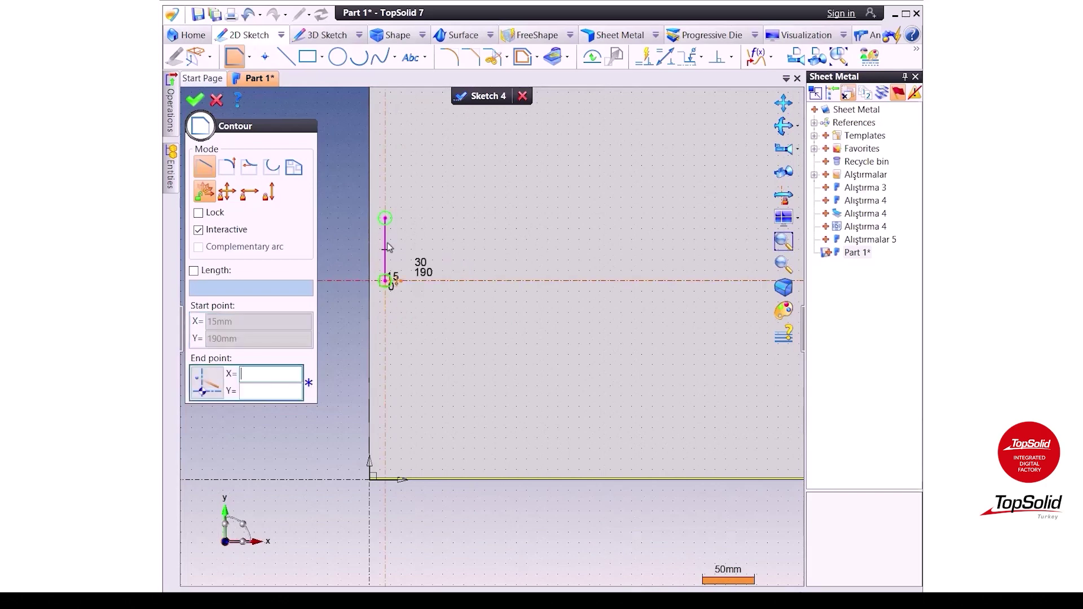
{"action": "left_click", "coordinate": [194, 101]}
Draw the rectangular tab outline from (15,230) to (72.5,207.5) against the line
{"action": "scroll", "coordinate": [338, 185], "scroll_direction": "up", "scroll_amount": 3}
{"action": "middle_click_drag", "start_coordinate": [425, 212], "coordinate": [391, 170]}
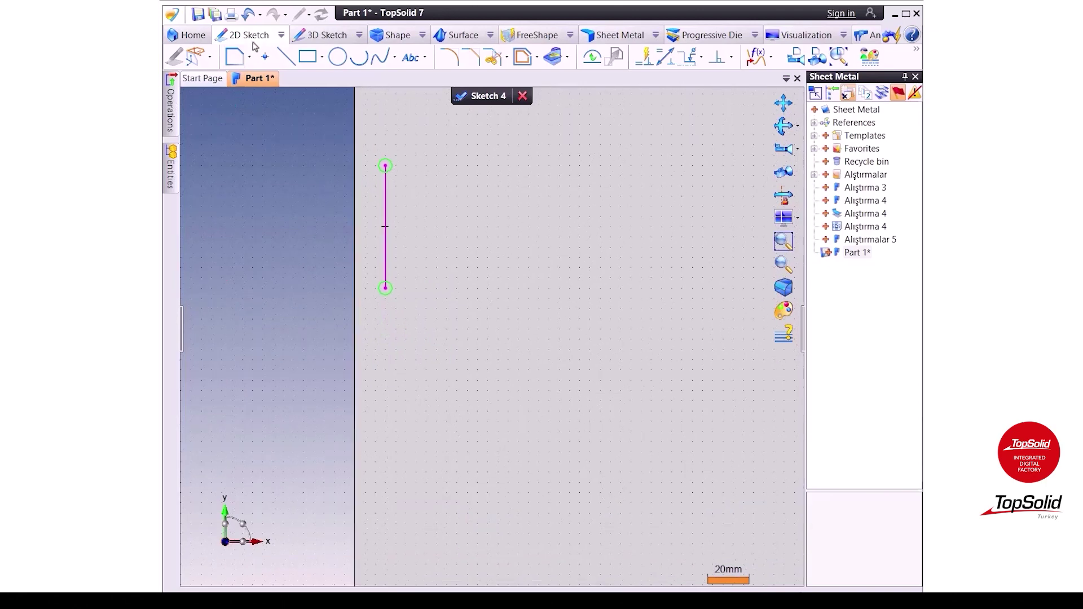
{"action": "left_click", "coordinate": [237, 58]}
{"action": "scroll", "coordinate": [376, 221], "scroll_direction": "up", "scroll_amount": 2}
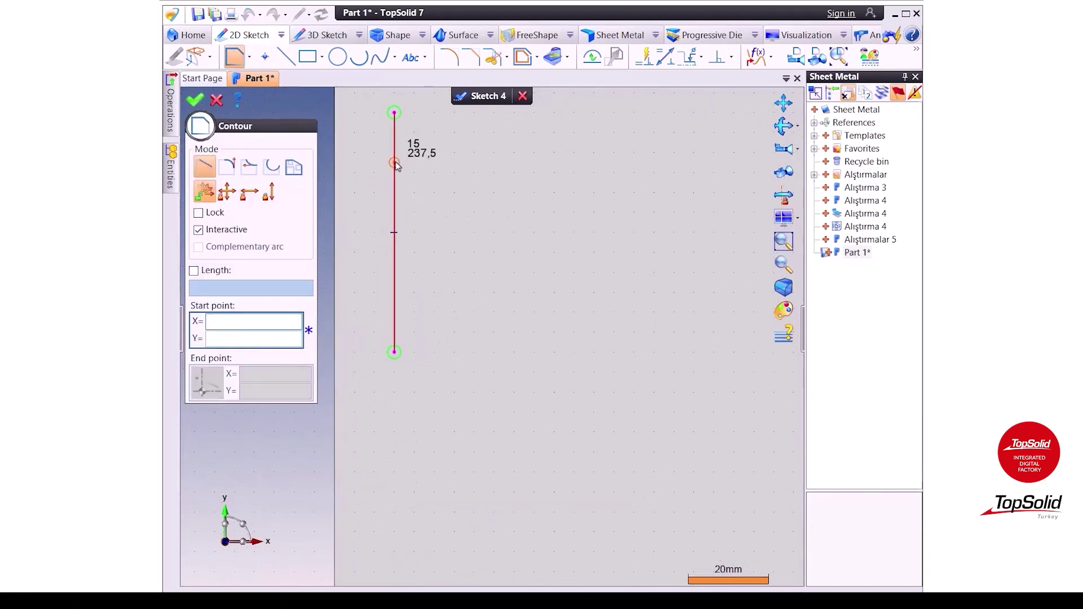
{"action": "left_click", "coordinate": [394, 192]}
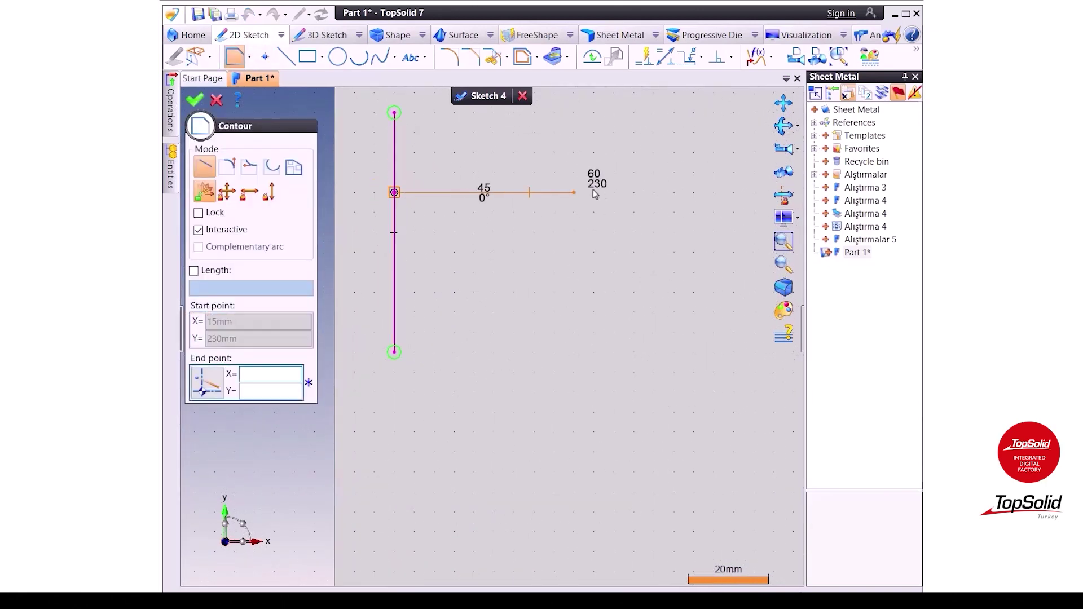
{"action": "left_click", "coordinate": [624, 192]}
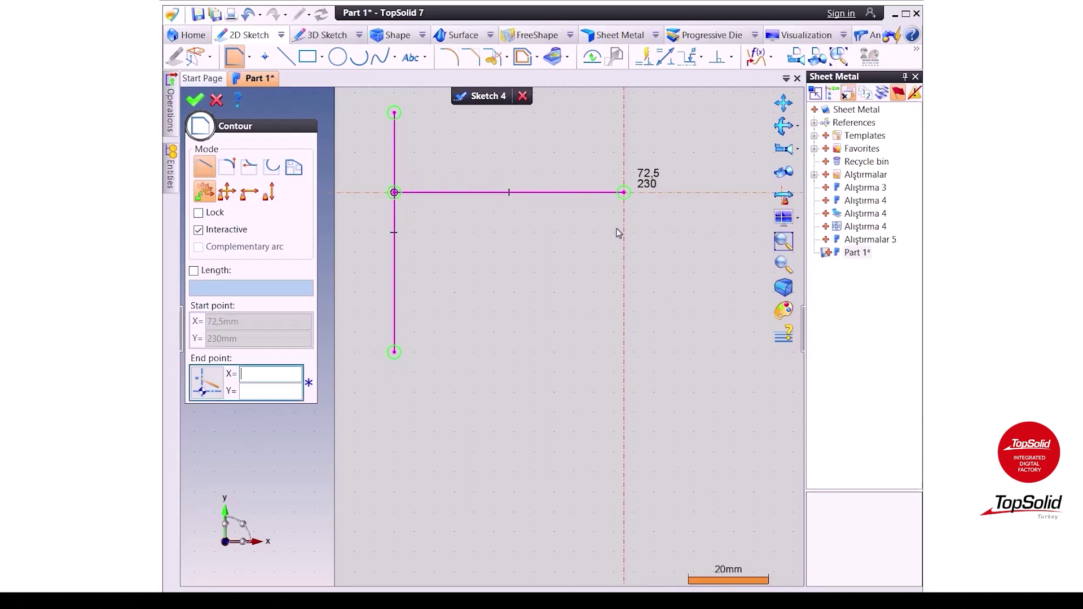
{"action": "left_click", "coordinate": [624, 282]}
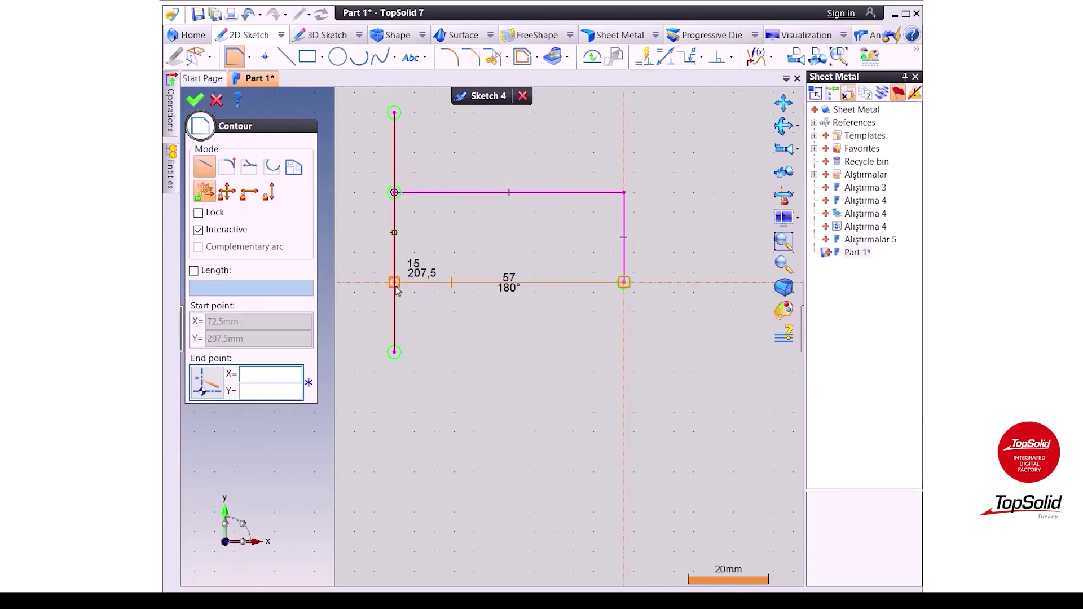
{"action": "left_click", "coordinate": [394, 285]}
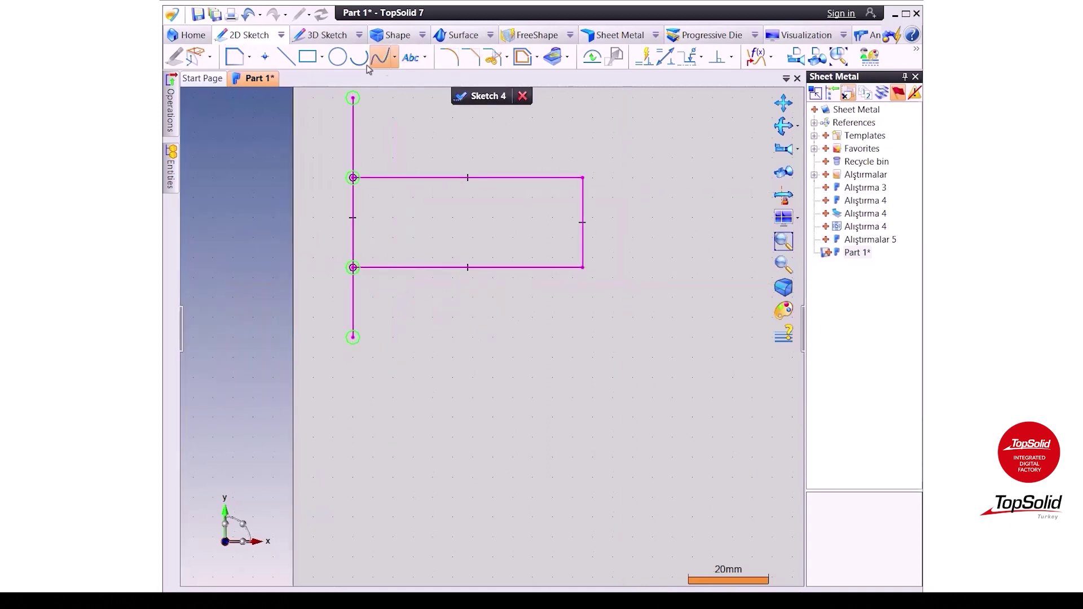
{"action": "left_click", "coordinate": [449, 57]}
Round the tab's top-right and bottom-right corners with R2.5 fillets
{"action": "left_click", "coordinate": [575, 179]}
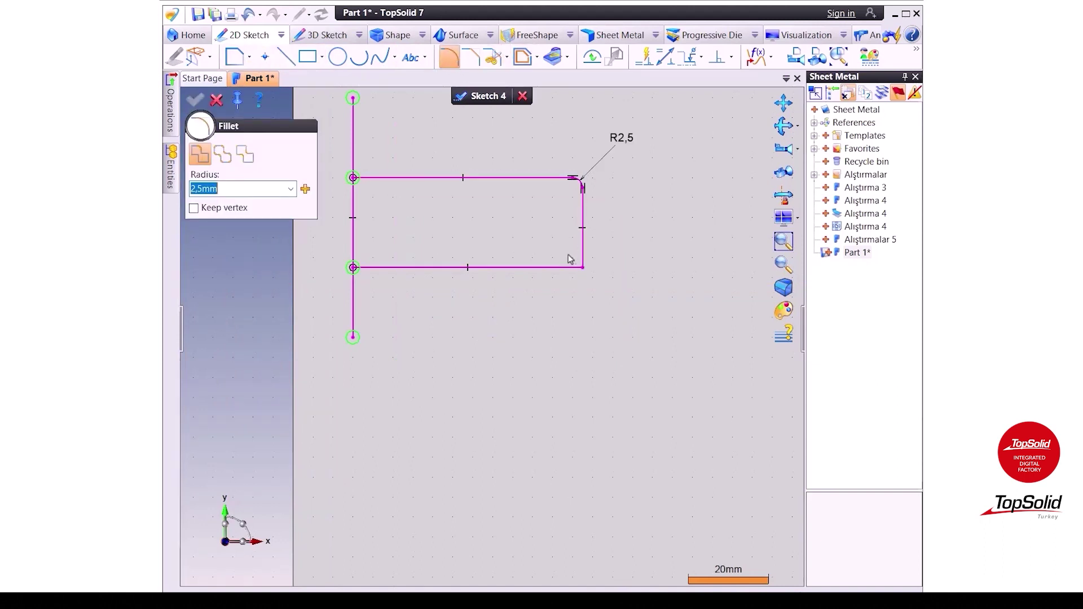
{"action": "left_click", "coordinate": [576, 271]}
{"action": "key", "text": "Escape"}
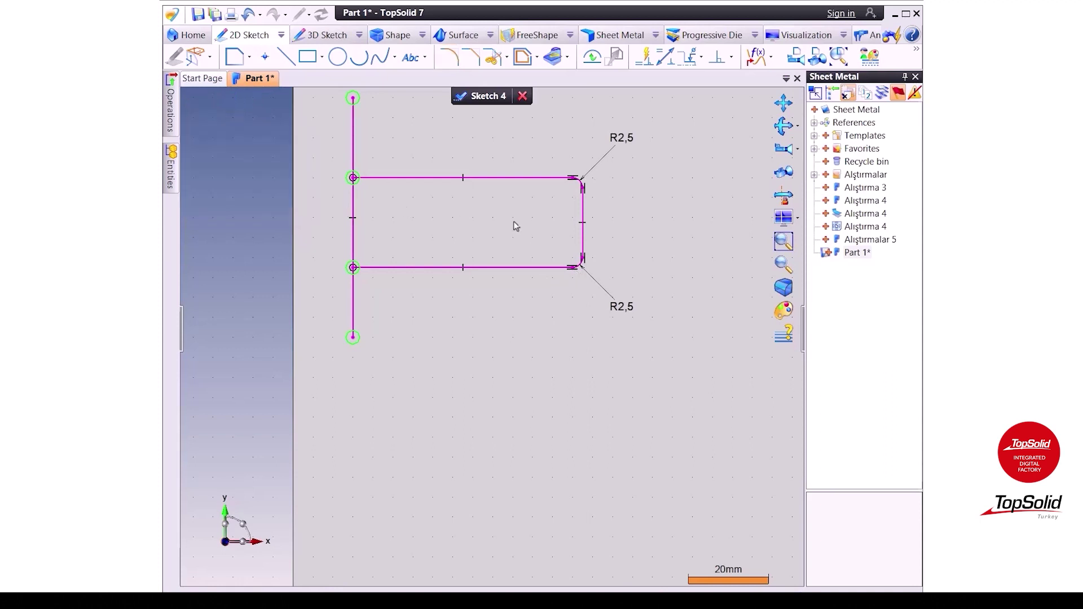
Dimension the vertical sketch line to a length of 35
{"action": "left_click", "coordinate": [666, 57]}
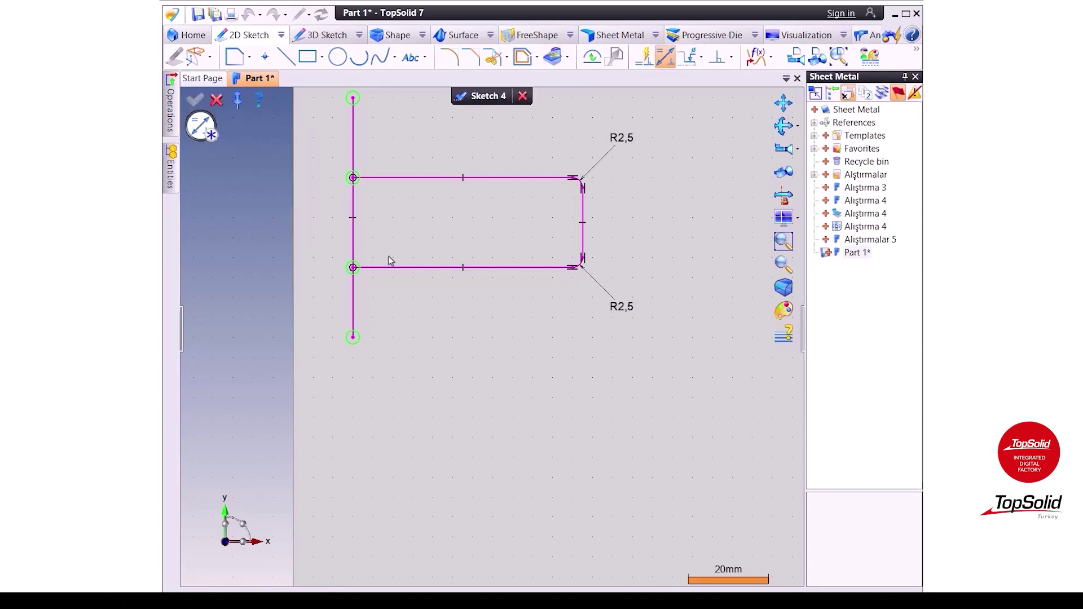
{"action": "left_click", "coordinate": [354, 208]}
{"action": "left_click", "coordinate": [302, 225]}
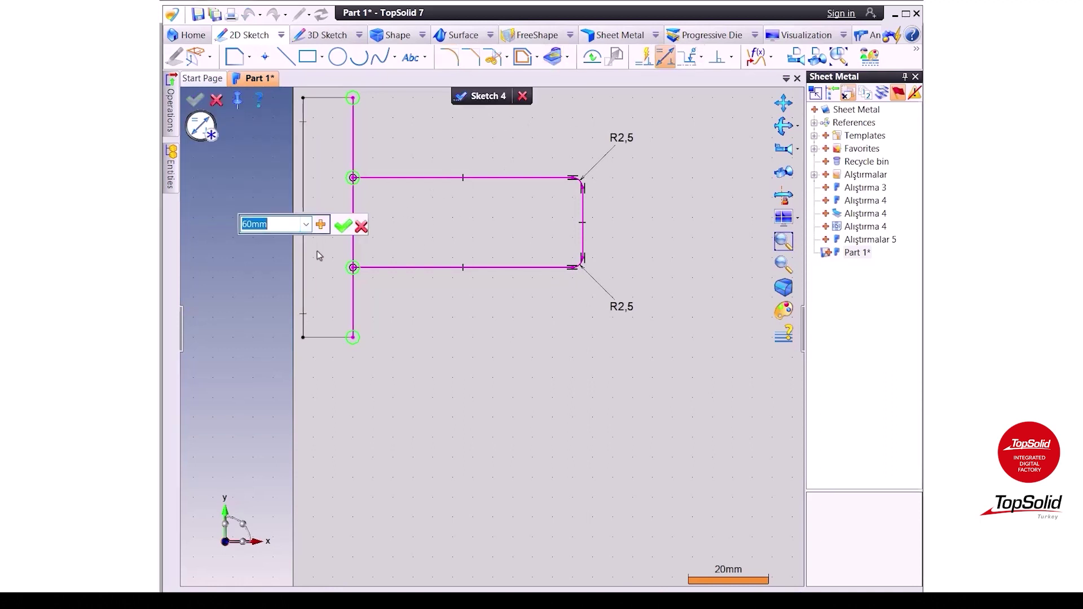
{"action": "type", "text": "35"}
{"action": "key", "text": "Return"}
Set the tab width to 10, discarding a mistaken 31.042 spacing dimension
{"action": "scroll", "coordinate": [370, 265], "scroll_direction": "up", "scroll_amount": 2}
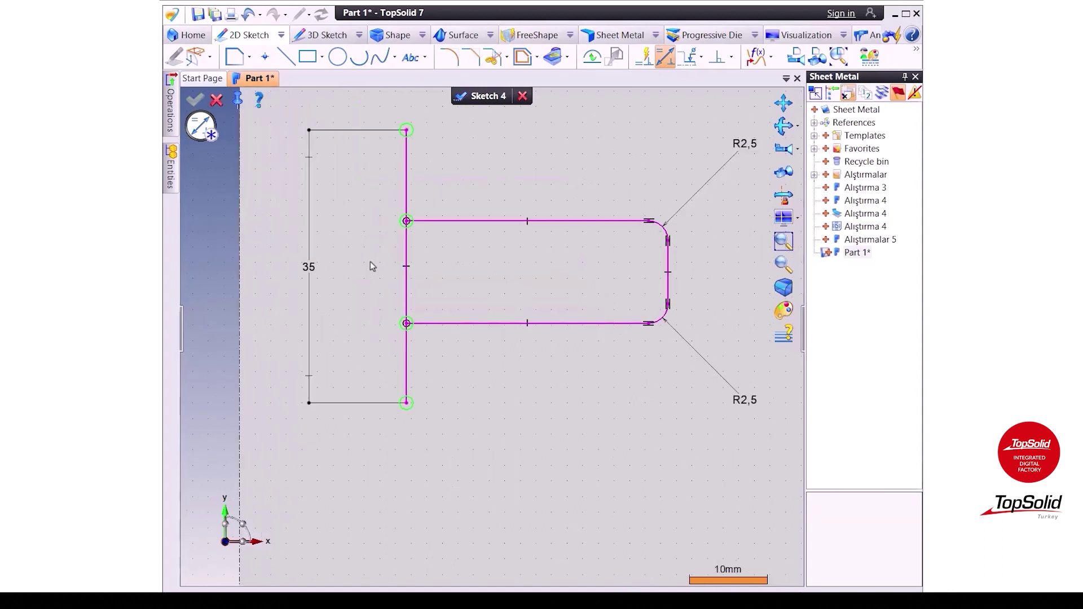
{"action": "left_click", "coordinate": [518, 224]}
{"action": "left_click", "coordinate": [495, 326]}
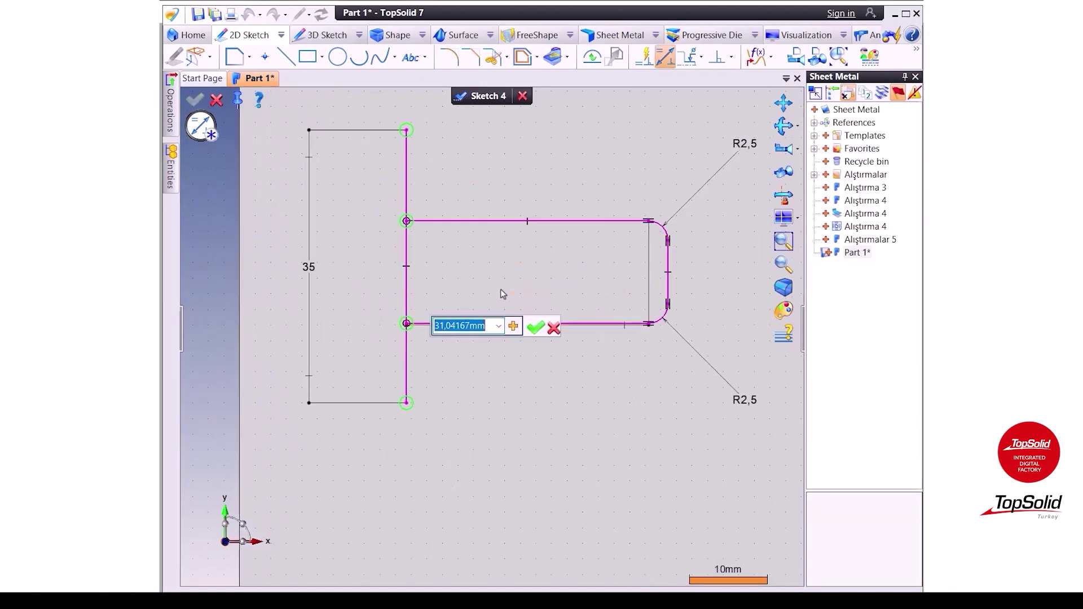
{"action": "left_click", "coordinate": [550, 330]}
{"action": "key", "text": "ctrl+z"}
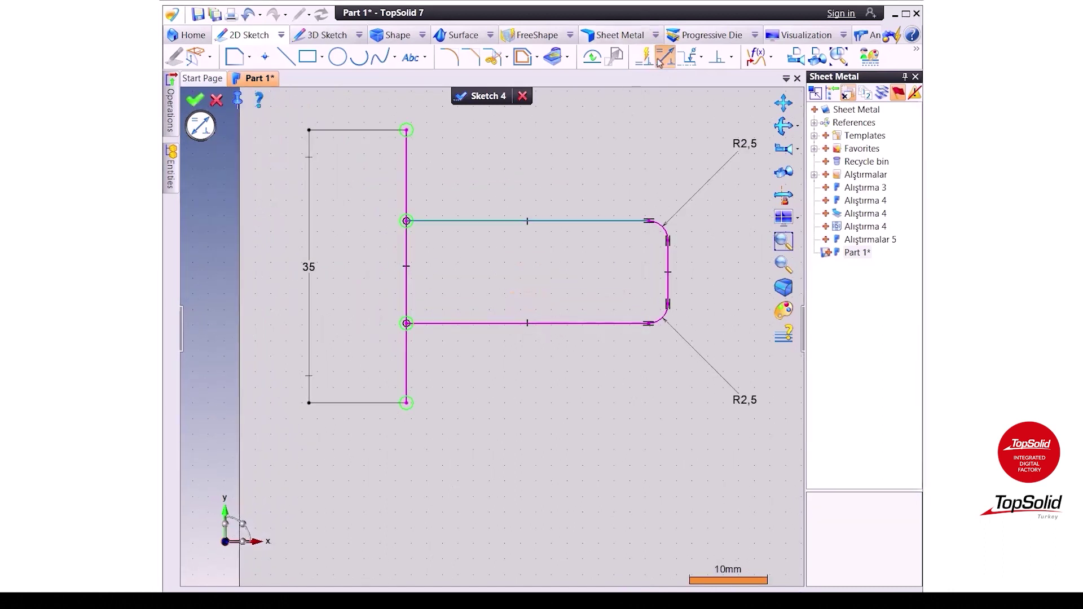
{"action": "left_click", "coordinate": [591, 222]}
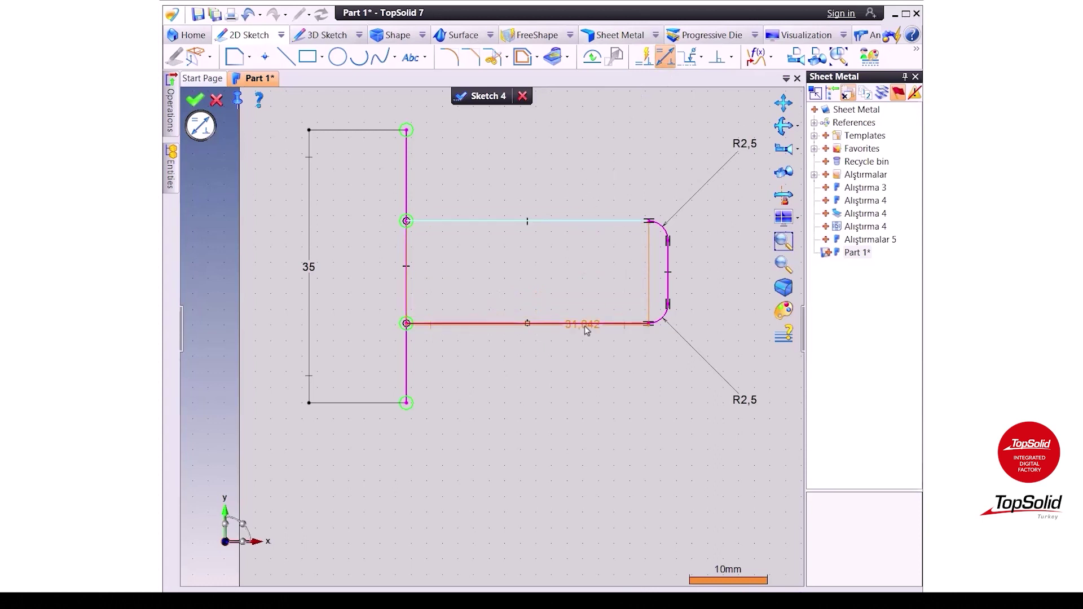
{"action": "left_click", "coordinate": [584, 325]}
{"action": "type", "text": "10"}
{"action": "key", "text": "Return"}
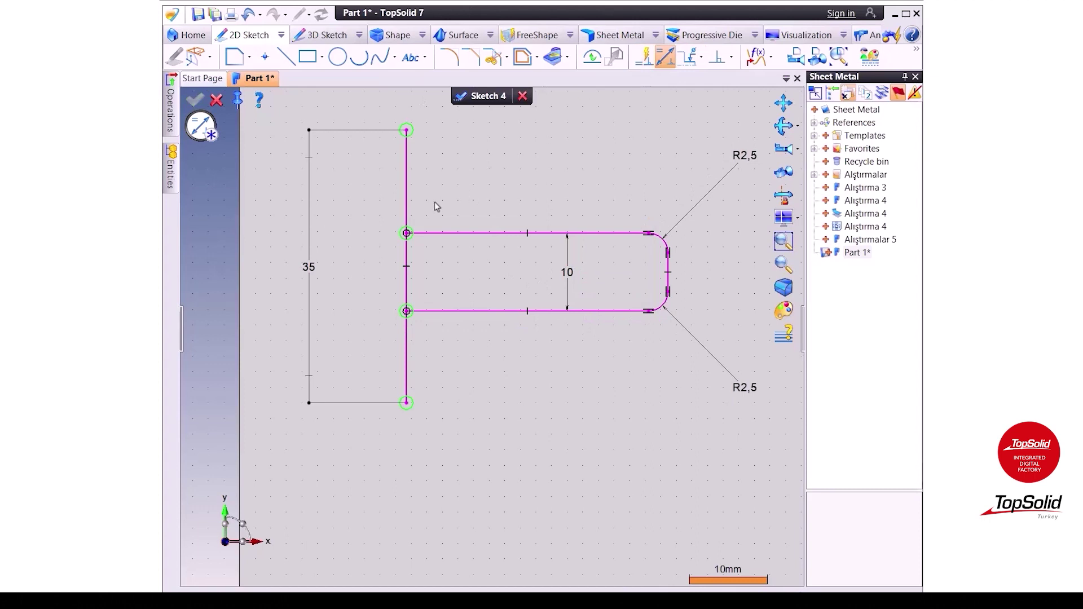
Dimension the tab's offset from the line's top end at 12.5
{"action": "left_click", "coordinate": [407, 135]}
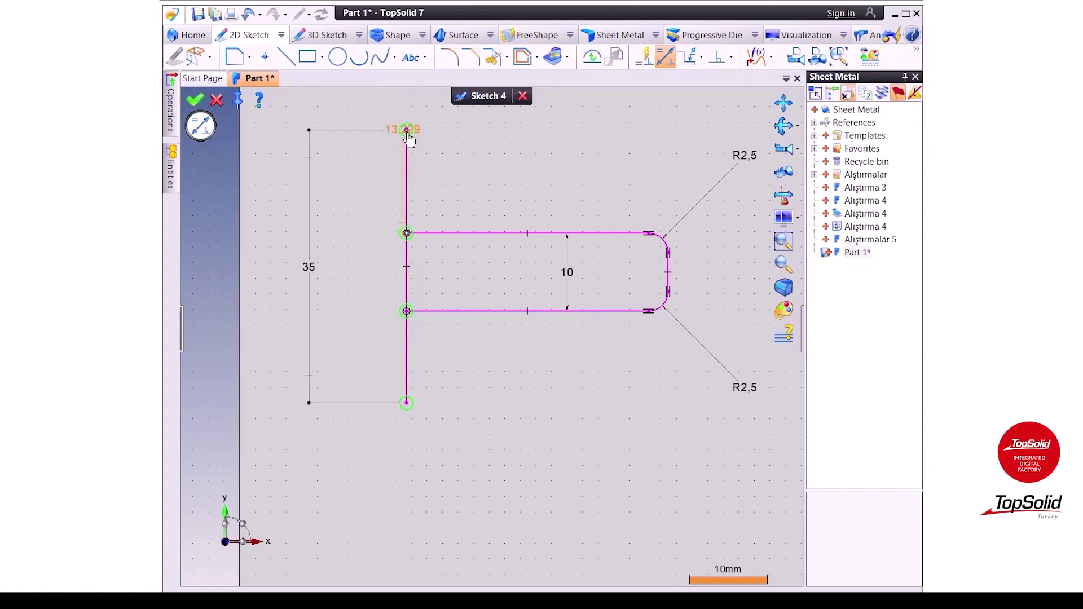
{"action": "left_click", "coordinate": [473, 179]}
{"action": "type", "text": "12,5"}
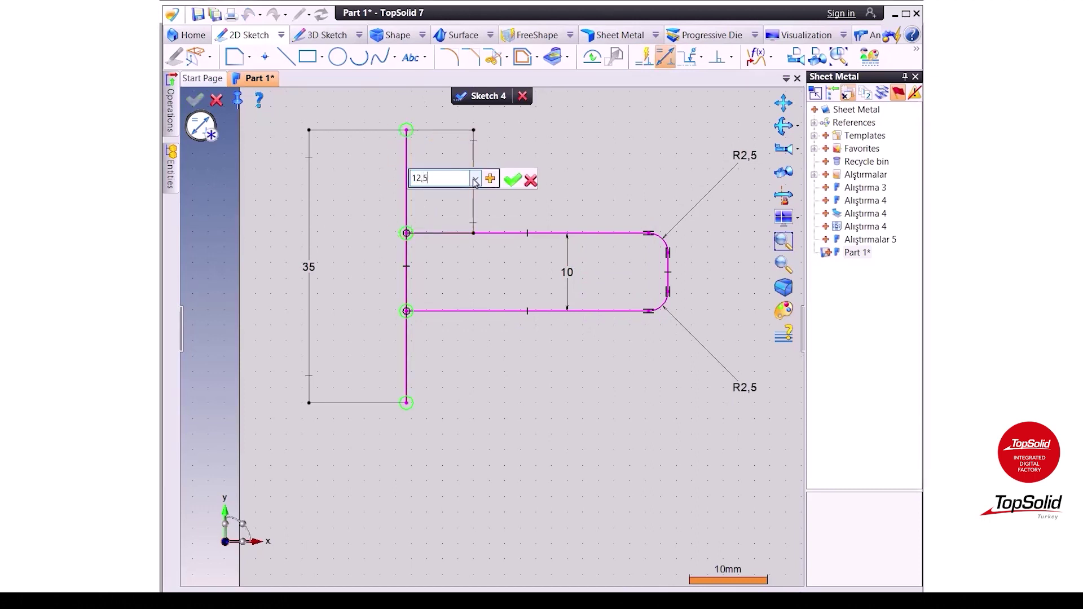
{"action": "key", "text": "Return"}
Place a further dimension left of the part with a value of 2
{"action": "scroll", "coordinate": [386, 381], "scroll_direction": "down", "scroll_amount": 2}
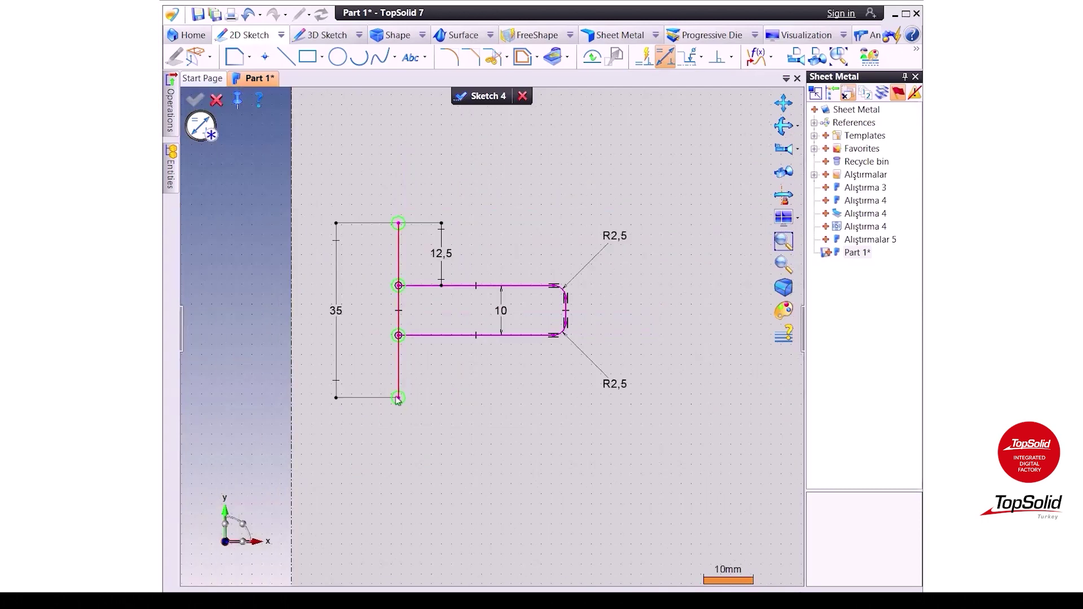
{"action": "scroll", "coordinate": [383, 293], "scroll_direction": "down", "scroll_amount": 2}
{"action": "scroll", "coordinate": [384, 349], "scroll_direction": "down", "scroll_amount": 2}
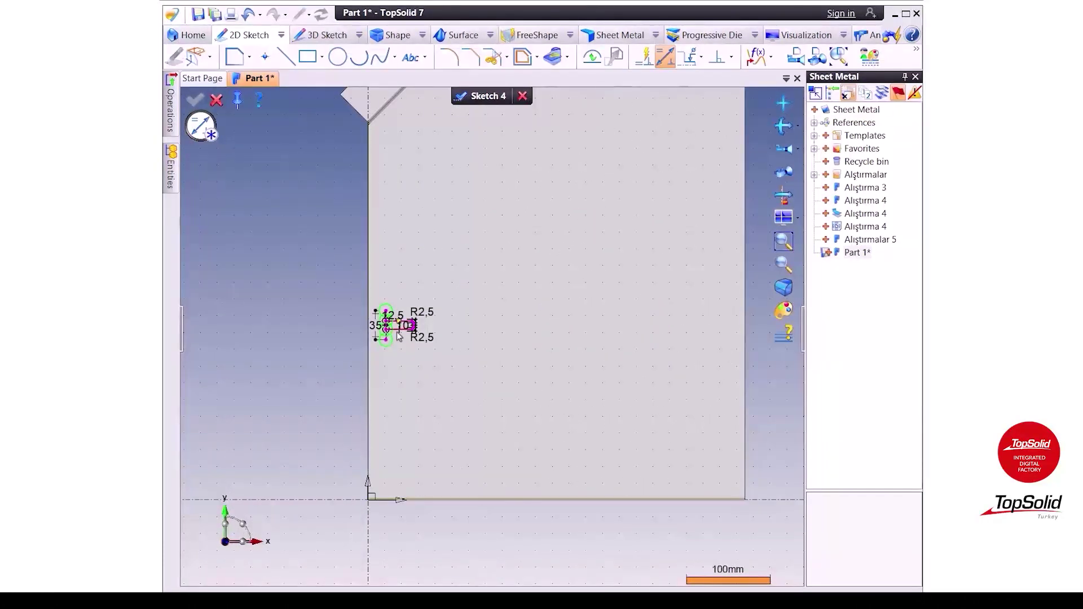
{"action": "scroll", "coordinate": [385, 354], "scroll_direction": "up", "scroll_amount": 2}
{"action": "middle_click_drag", "start_coordinate": [386, 354], "coordinate": [399, 213]}
{"action": "scroll", "coordinate": [395, 203], "scroll_direction": "up", "scroll_amount": 2}
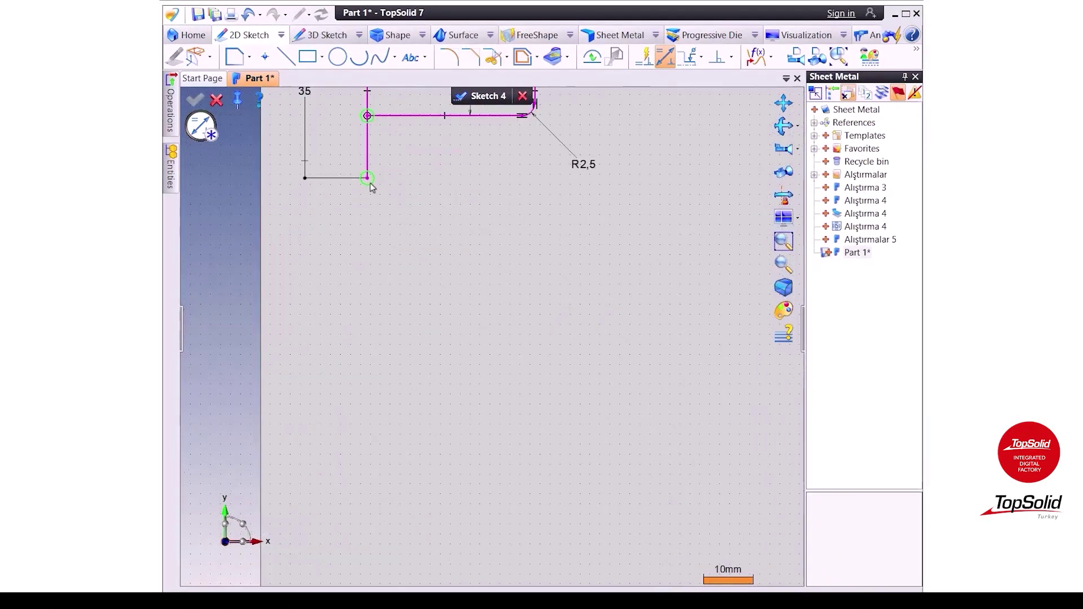
{"action": "scroll", "coordinate": [378, 338], "scroll_direction": "down", "scroll_amount": 2}
{"action": "scroll", "coordinate": [393, 353], "scroll_direction": "down", "scroll_amount": 3}
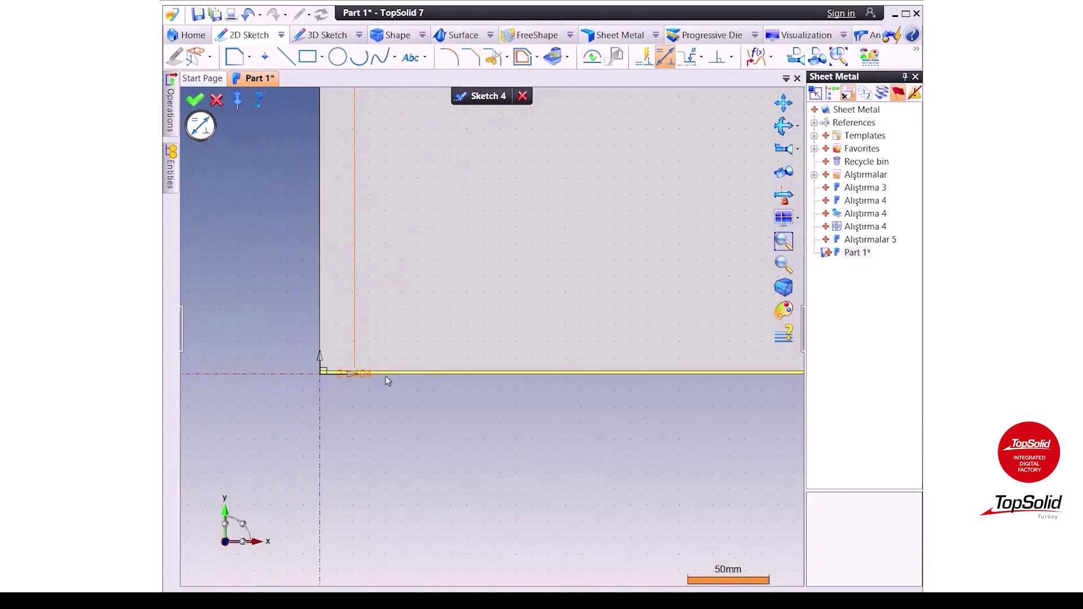
{"action": "left_click", "coordinate": [265, 297]}
{"action": "type", "text": "200"}
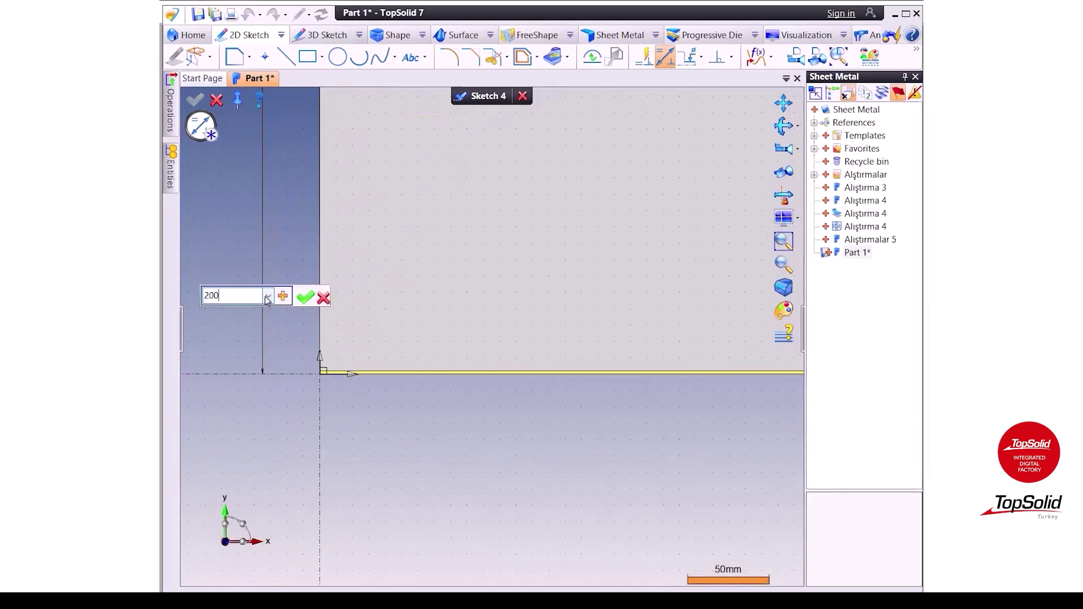
{"action": "key", "text": "Return"}
Fix the vertical line 25 mm from the sheet edge and finish Sketch 4
{"action": "scroll", "coordinate": [392, 381], "scroll_direction": "down", "scroll_amount": 1}
{"action": "scroll", "coordinate": [391, 382], "scroll_direction": "up", "scroll_amount": 4}
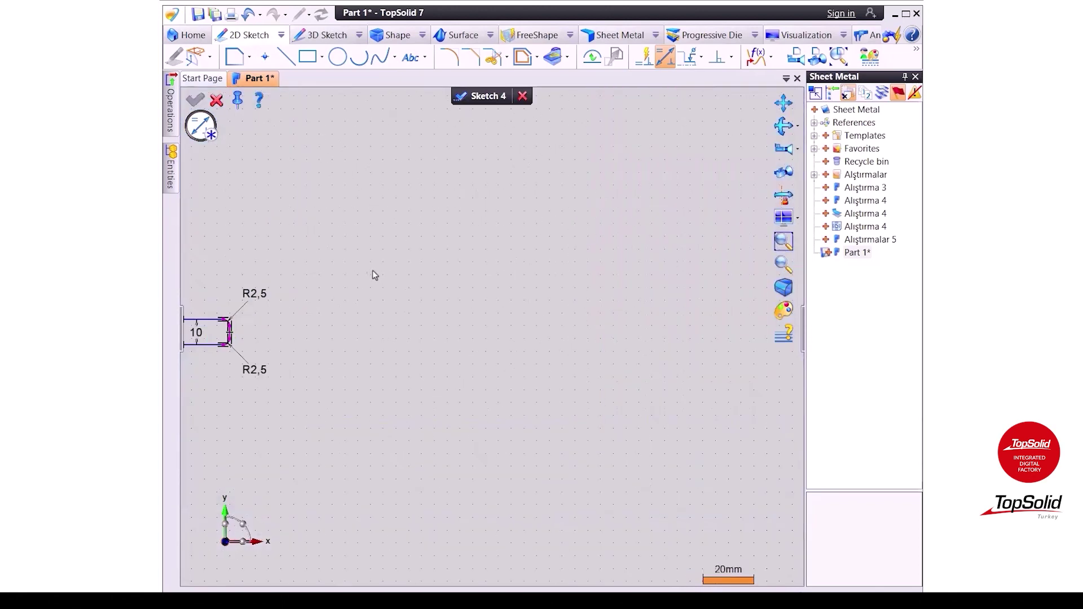
{"action": "middle_click_drag", "start_coordinate": [375, 273], "coordinate": [543, 293]}
{"action": "scroll", "coordinate": [442, 322], "scroll_direction": "up", "scroll_amount": 2}
{"action": "middle_click_drag", "start_coordinate": [442, 321], "coordinate": [519, 287]}
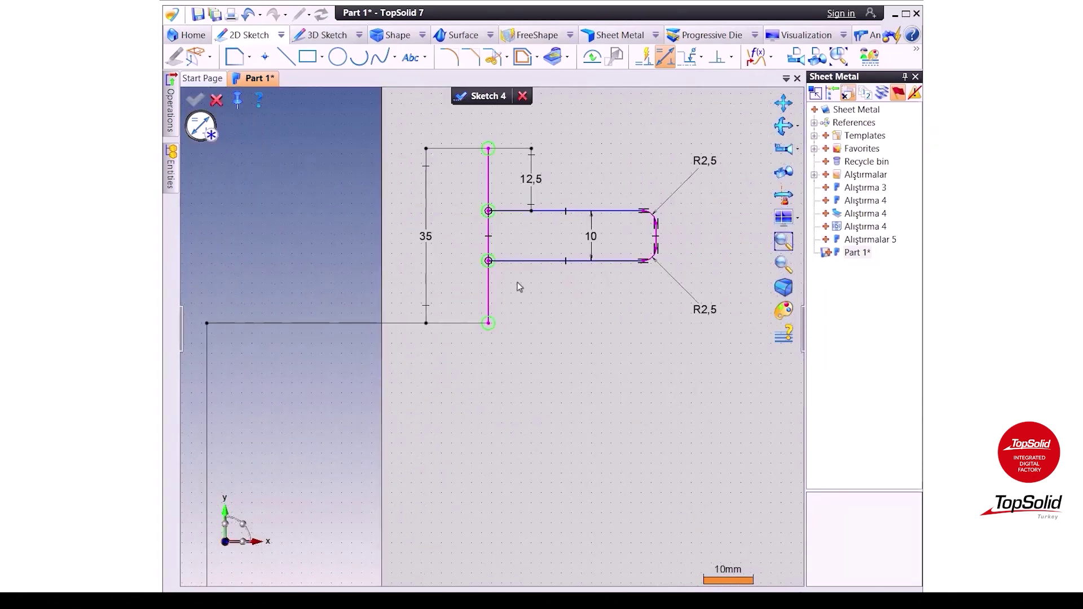
{"action": "left_click", "coordinate": [489, 175]}
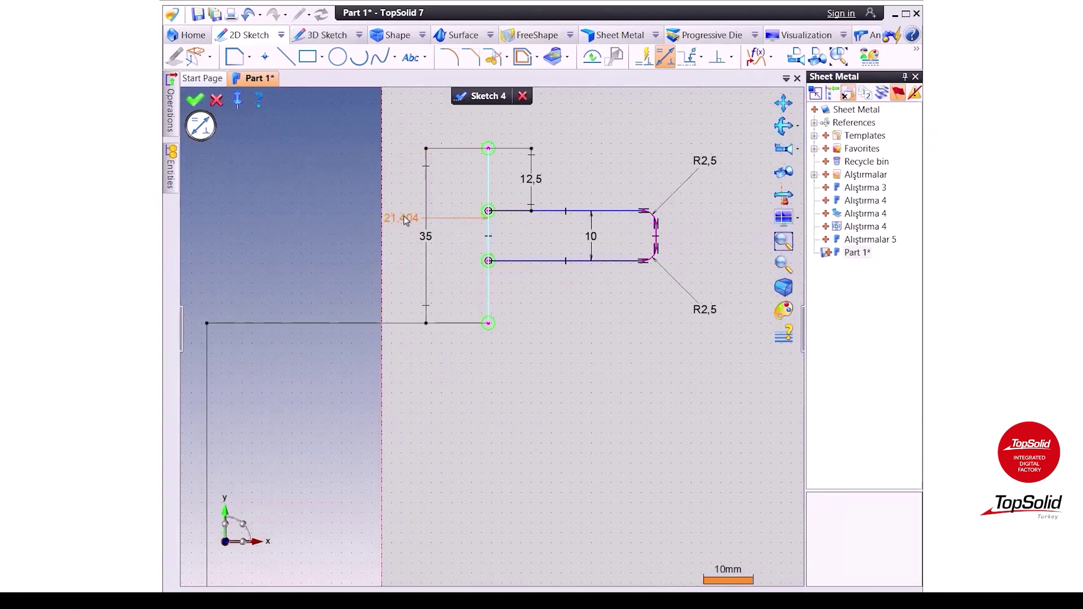
{"action": "left_click", "coordinate": [406, 195]}
{"action": "type", "text": "25"}
{"action": "key", "text": "Return"}
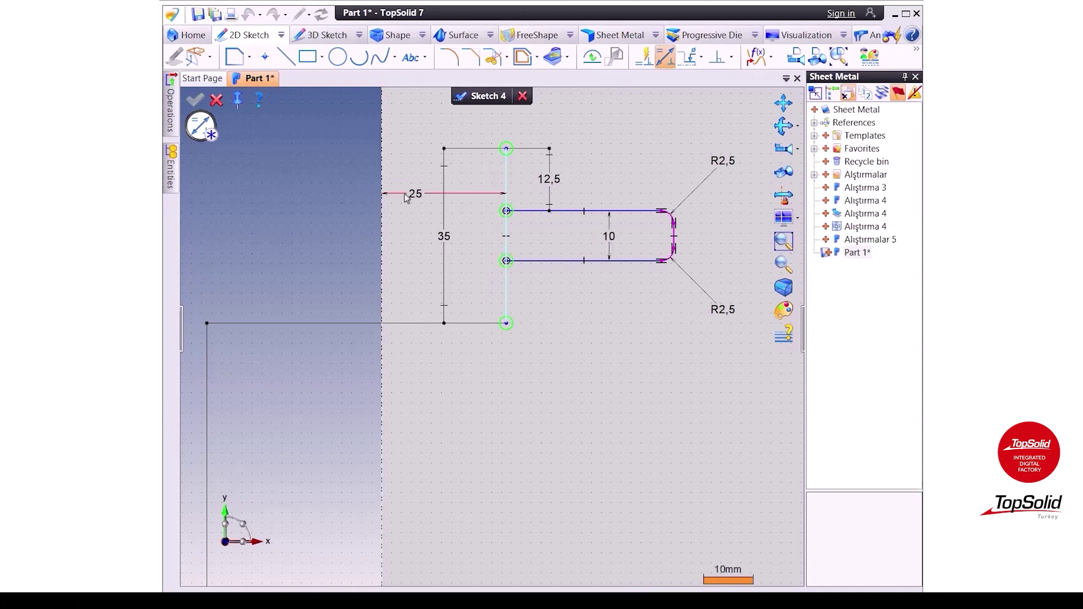
{"action": "left_click", "coordinate": [486, 96]}
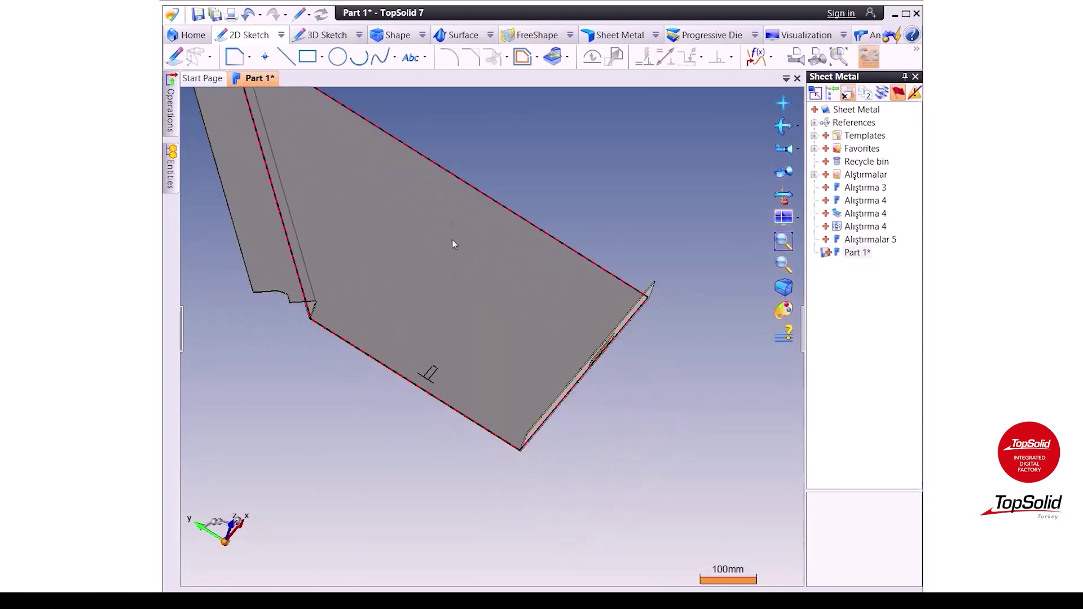
Start Bend Along a Line, picking the sheet face, the sketch line and the fixed edge
{"action": "left_click", "coordinate": [531, 35]}
{"action": "left_click", "coordinate": [615, 35]}
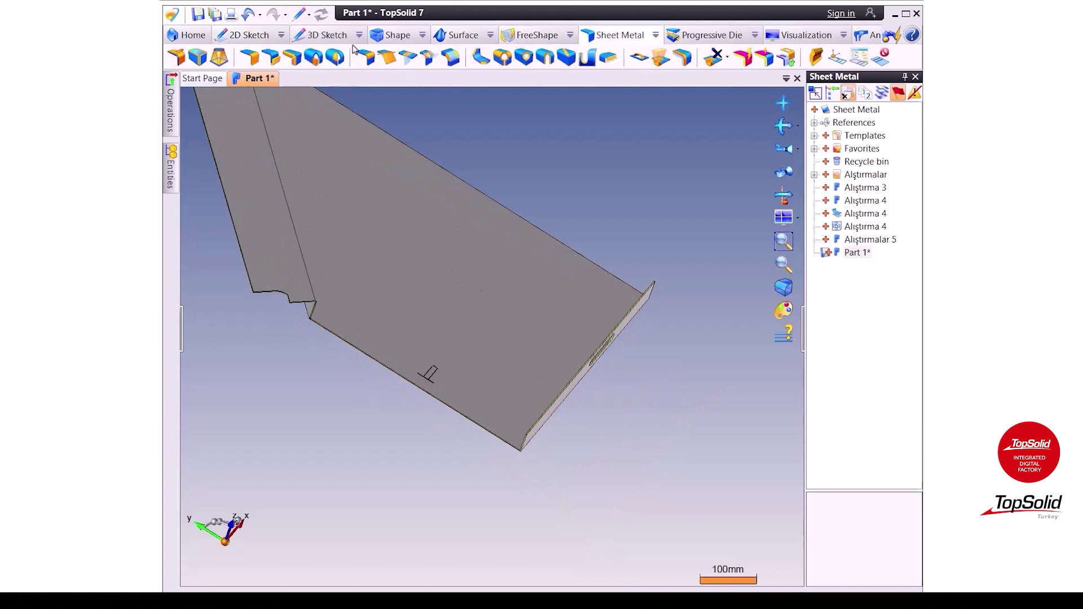
{"action": "left_click", "coordinate": [386, 57]}
{"action": "scroll", "coordinate": [445, 374], "scroll_direction": "up", "scroll_amount": 2}
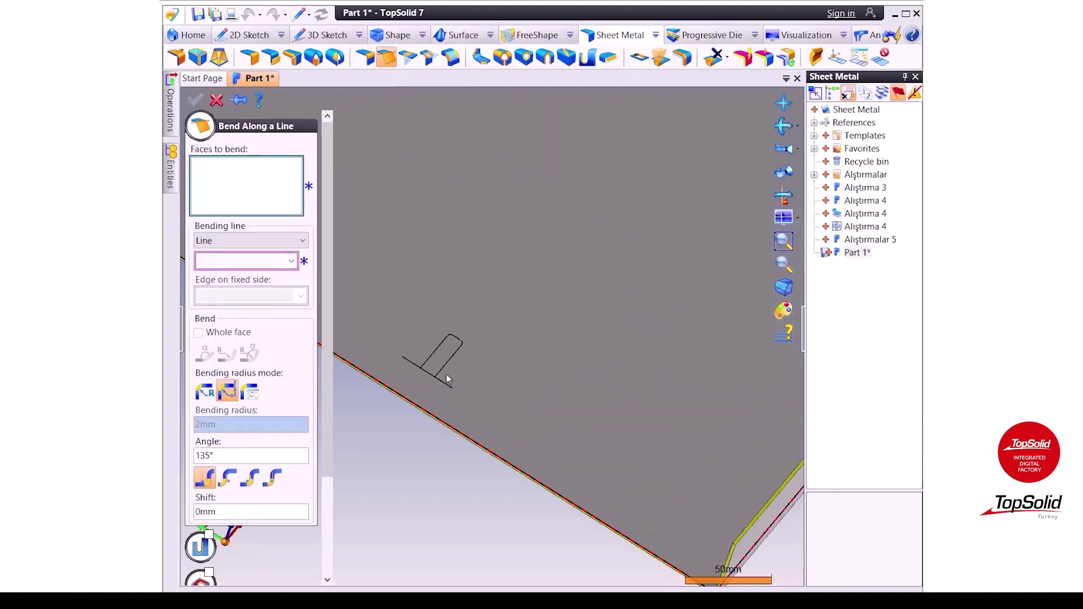
{"action": "scroll", "coordinate": [425, 359], "scroll_direction": "up", "scroll_amount": 2}
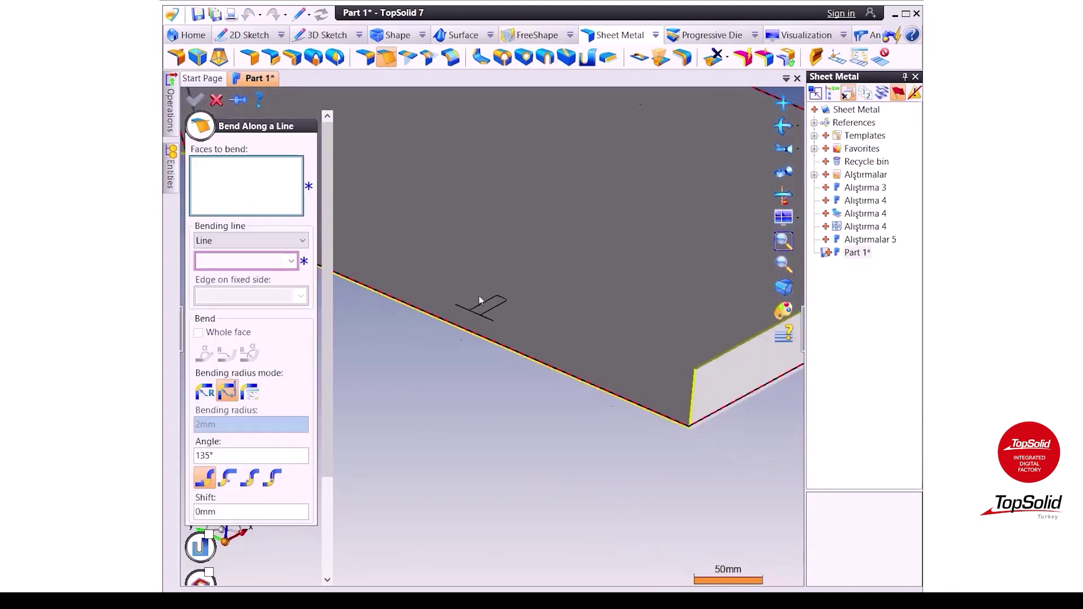
{"action": "scroll", "coordinate": [484, 301], "scroll_direction": "down", "scroll_amount": 2}
{"action": "left_click", "coordinate": [485, 300]}
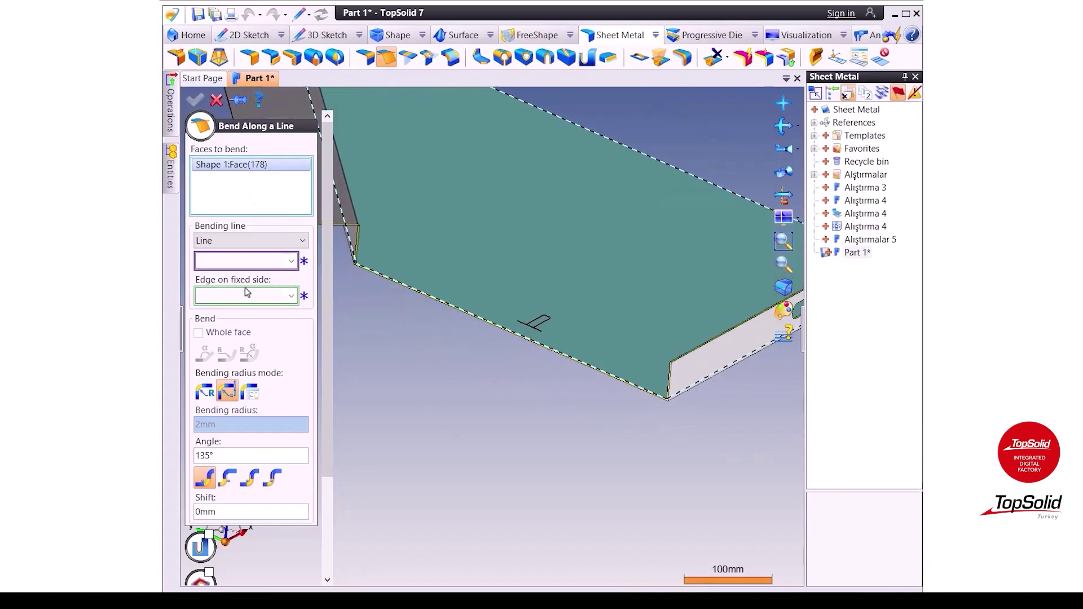
{"action": "scroll", "coordinate": [570, 307], "scroll_direction": "up", "scroll_amount": 4}
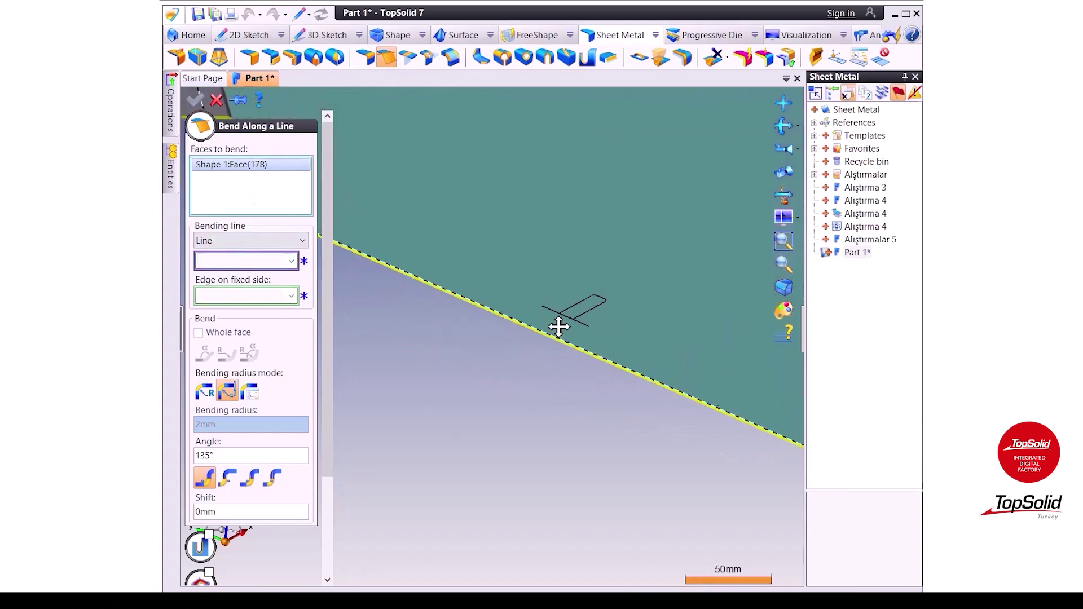
{"action": "left_click", "coordinate": [575, 321]}
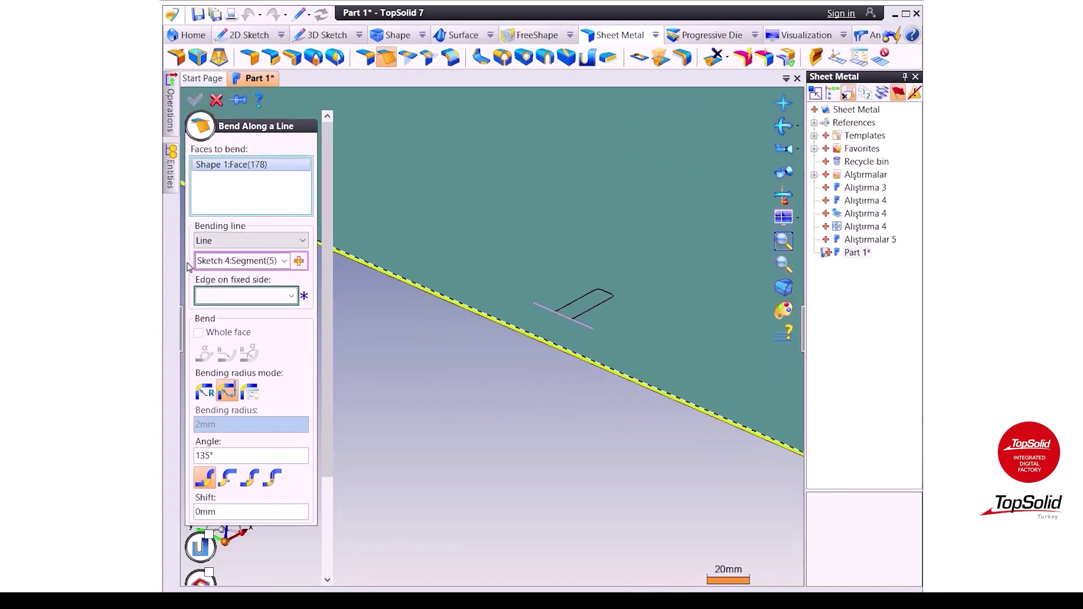
{"action": "left_click", "coordinate": [545, 343]}
Use the tab outline as trimming profile, bend it 90° and validate
{"action": "scroll", "coordinate": [519, 349], "scroll_direction": "down", "scroll_amount": 3}
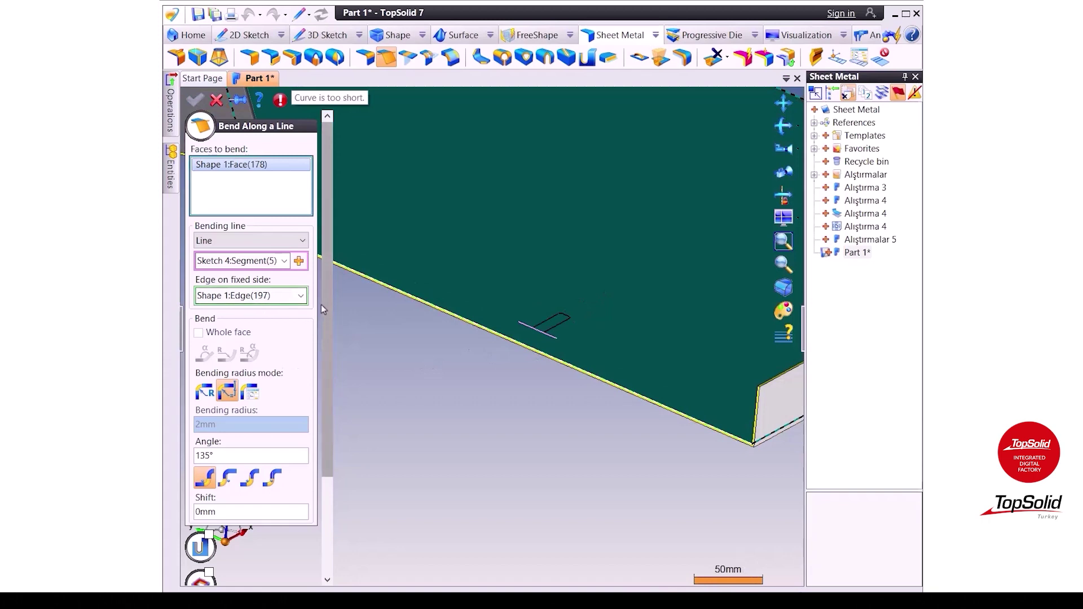
{"action": "left_click_drag", "start_coordinate": [321, 305], "coordinate": [324, 388]}
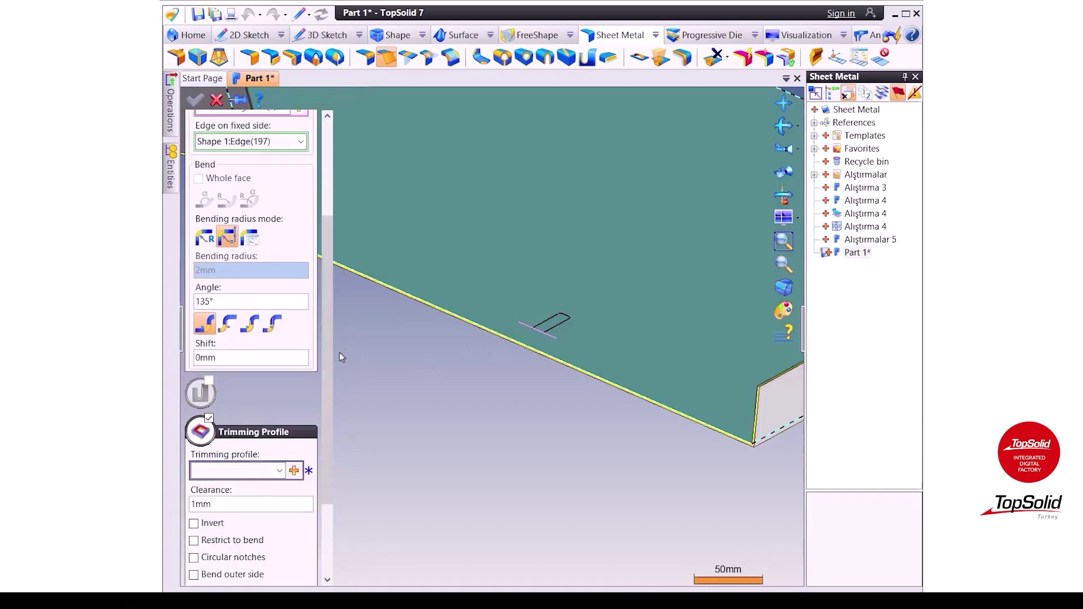
{"action": "scroll", "coordinate": [324, 356], "scroll_direction": "down", "scroll_amount": 2}
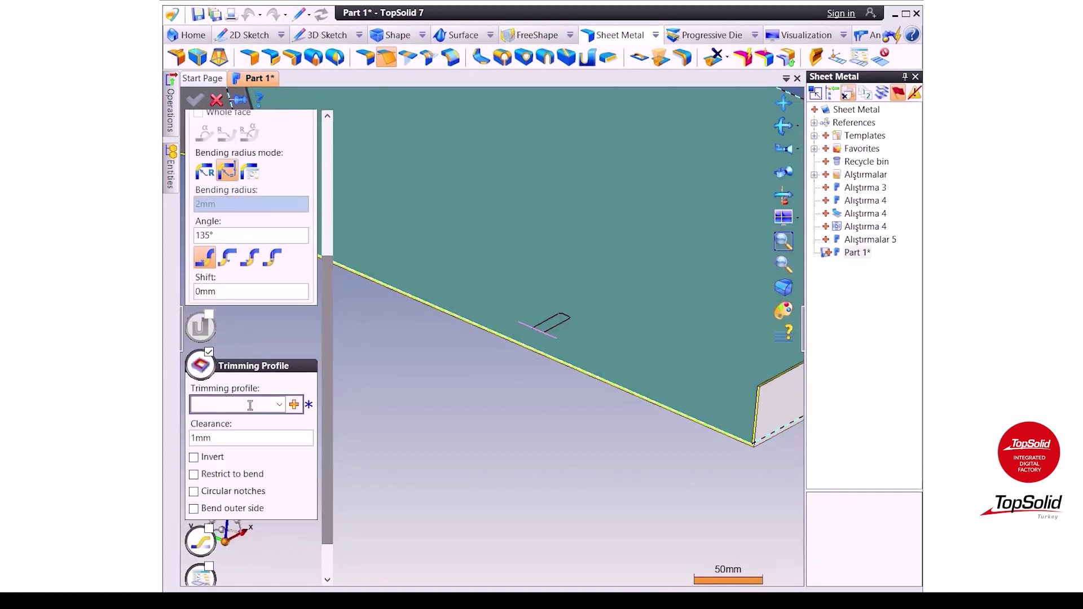
{"action": "left_click", "coordinate": [556, 326]}
{"action": "scroll", "coordinate": [583, 330], "scroll_direction": "up", "scroll_amount": 3}
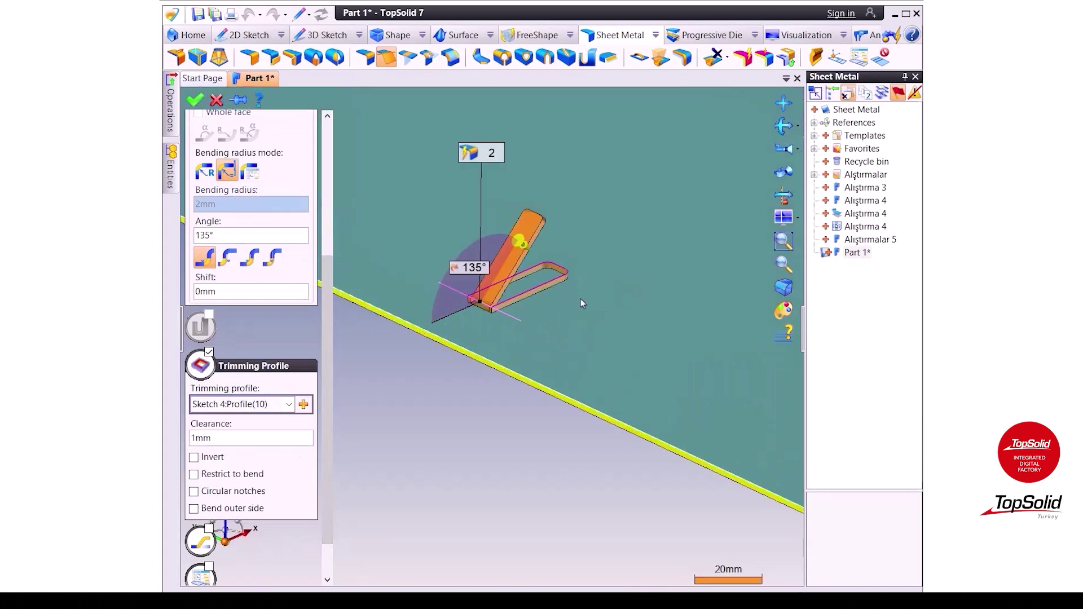
{"action": "middle_click_drag", "start_coordinate": [582, 303], "coordinate": [576, 286]}
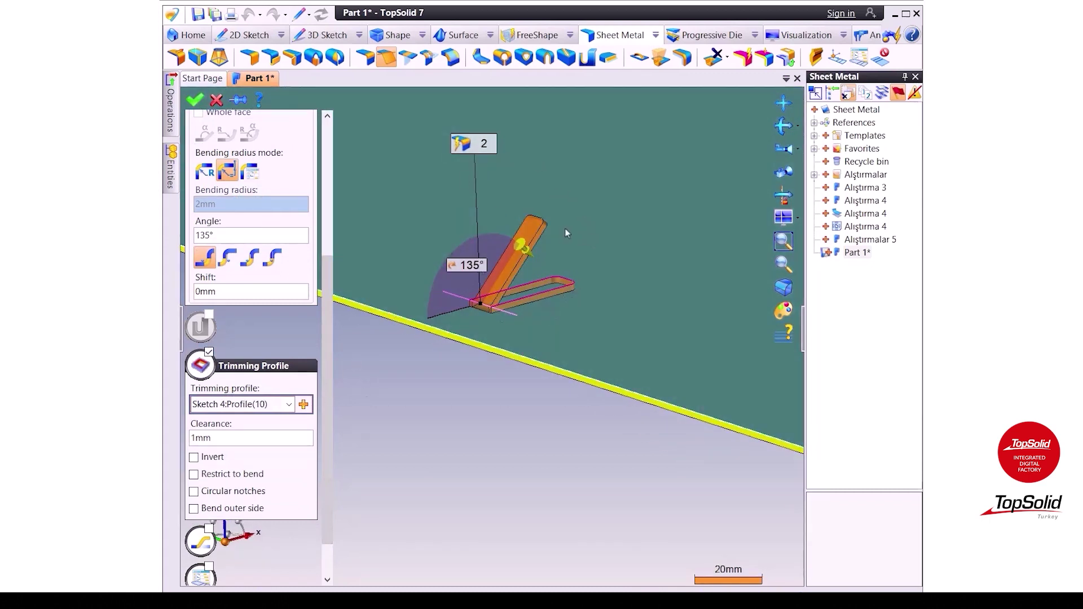
{"action": "left_click", "coordinate": [481, 265]}
{"action": "type", "text": "90"}
{"action": "key", "text": "Return"}
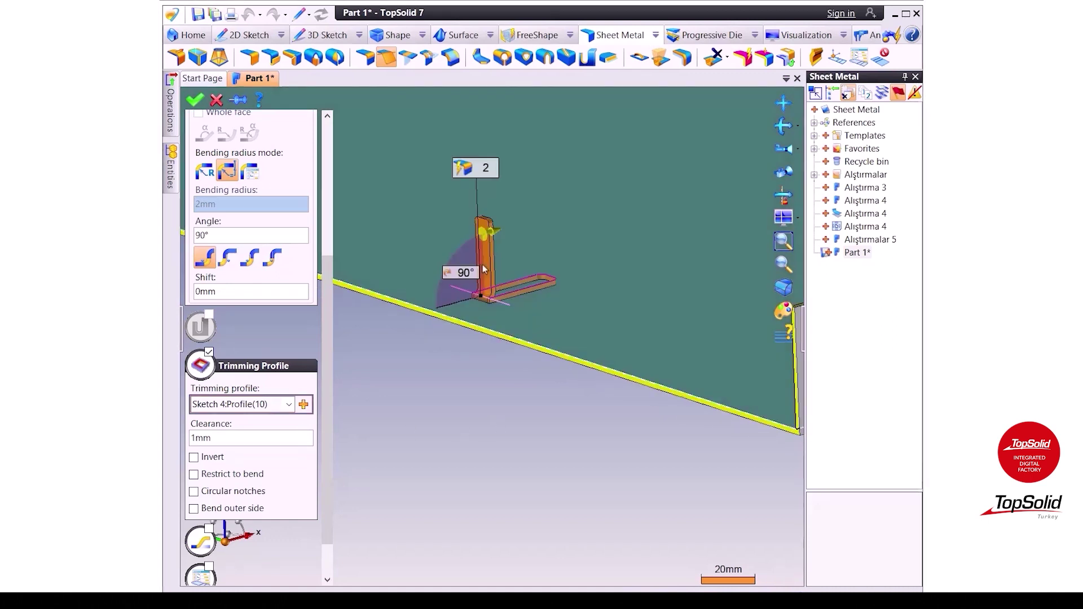
{"action": "scroll", "coordinate": [471, 258], "scroll_direction": "up", "scroll_amount": 1}
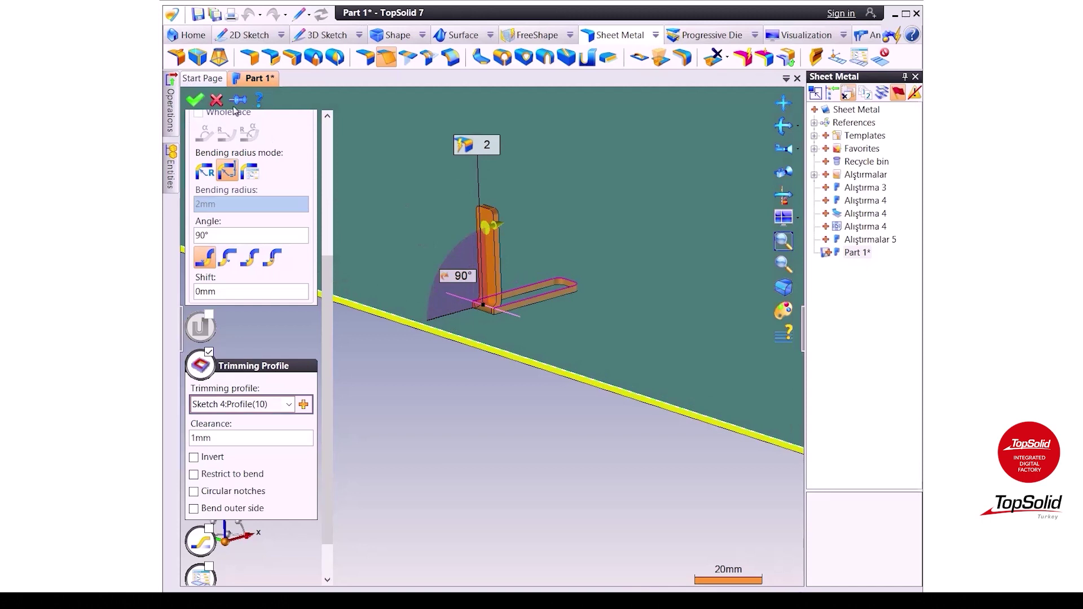
{"action": "left_click", "coordinate": [196, 100]}
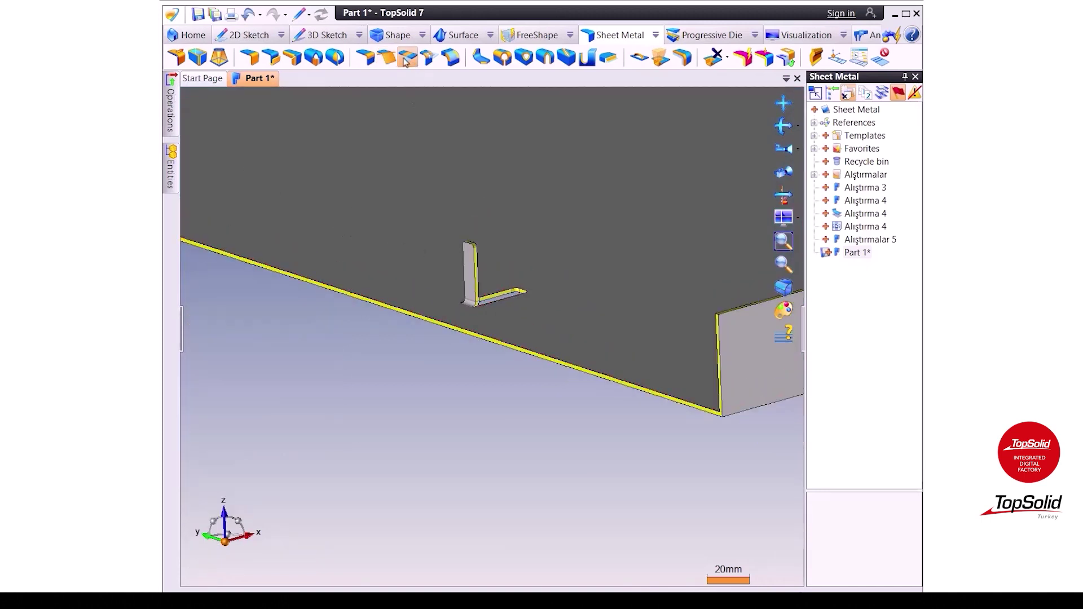
Start a Repetition of the Bend Along a Line 1 tab operation
{"action": "left_click", "coordinate": [394, 35]}
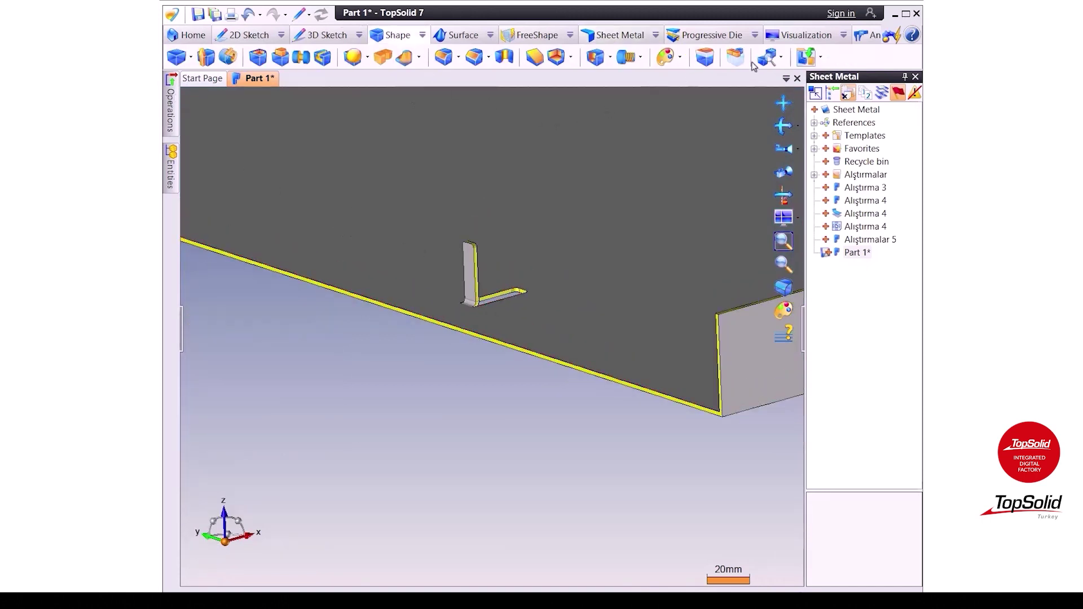
{"action": "left_click", "coordinate": [736, 56]}
{"action": "scroll", "coordinate": [666, 279], "scroll_direction": "down", "scroll_amount": 2}
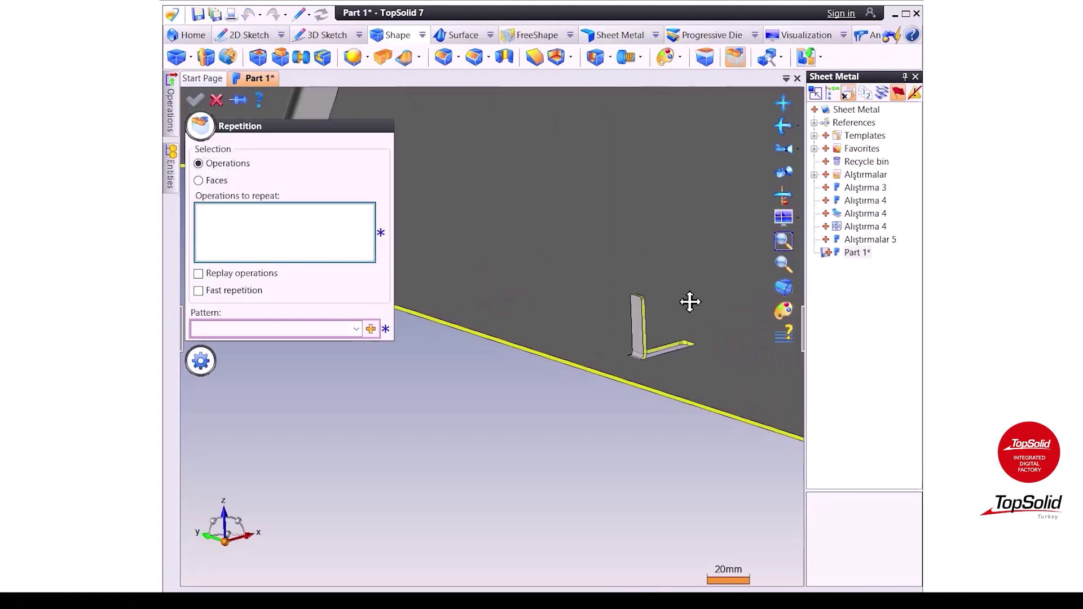
{"action": "scroll", "coordinate": [509, 286], "scroll_direction": "up", "scroll_amount": 3}
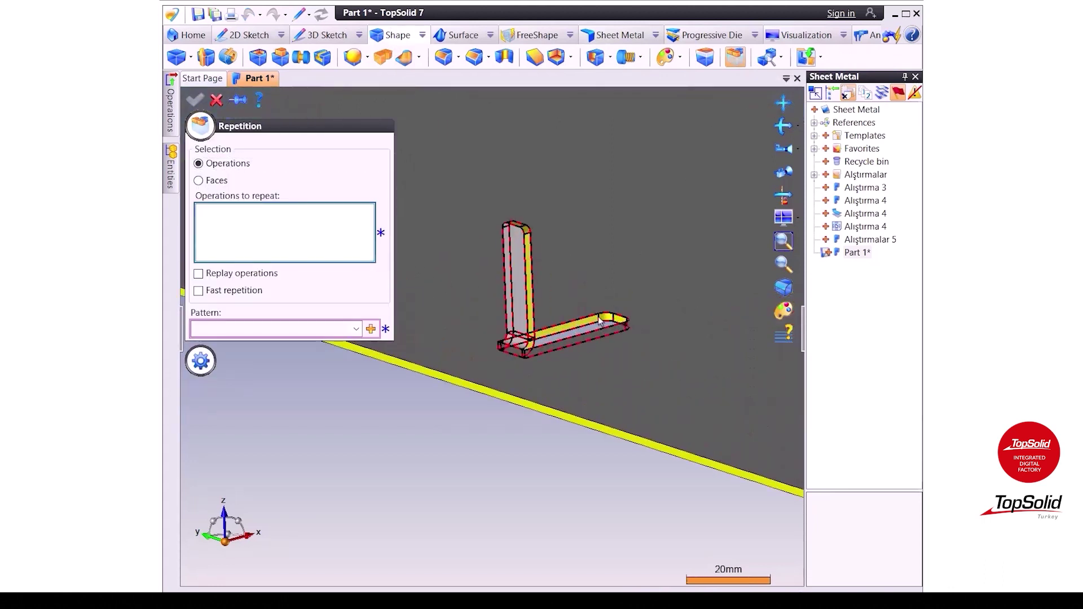
{"action": "left_click", "coordinate": [452, 322]}
{"action": "scroll", "coordinate": [449, 324], "scroll_direction": "down", "scroll_amount": 2}
Repeat the tab as a linear pattern of 3 along the Y axis, 93 mm overall
{"action": "left_click", "coordinate": [371, 329]}
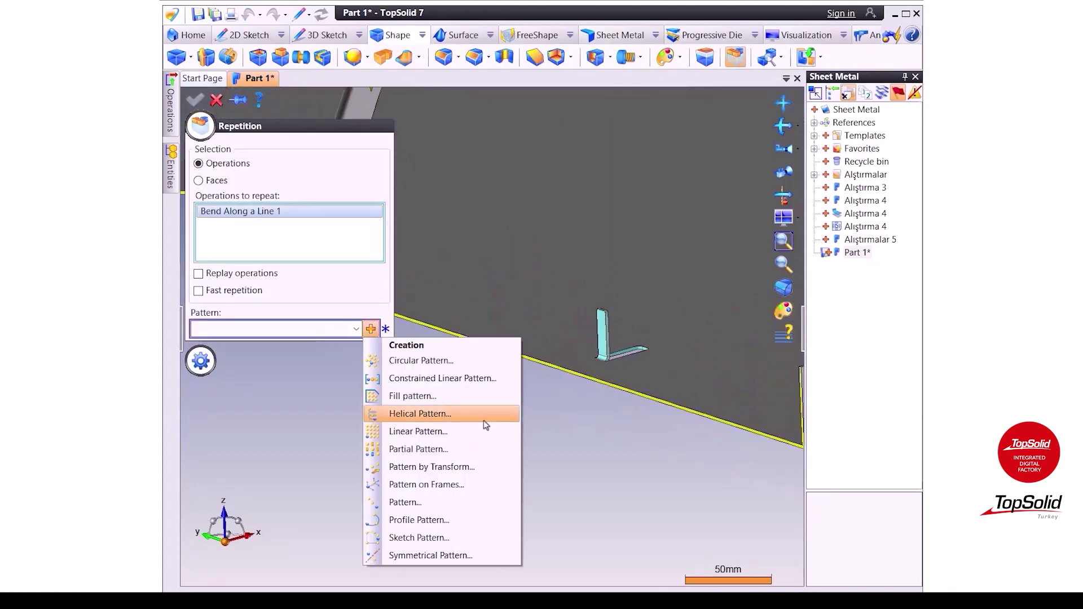
{"action": "left_click", "coordinate": [485, 432]}
{"action": "left_click", "coordinate": [282, 206]}
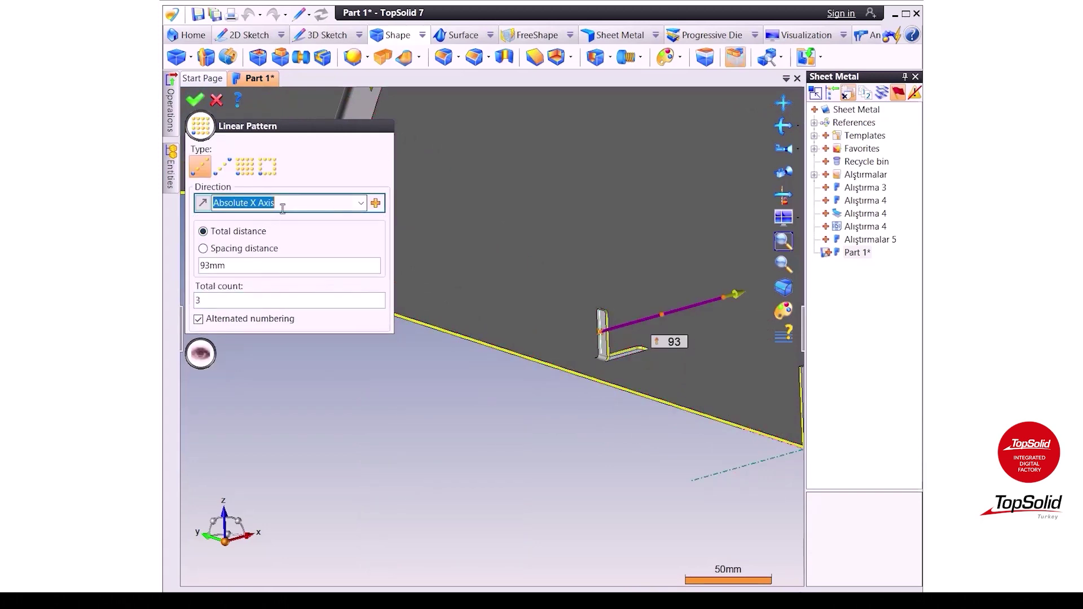
{"action": "left_click", "coordinate": [360, 203]}
{"action": "left_click", "coordinate": [331, 230]}
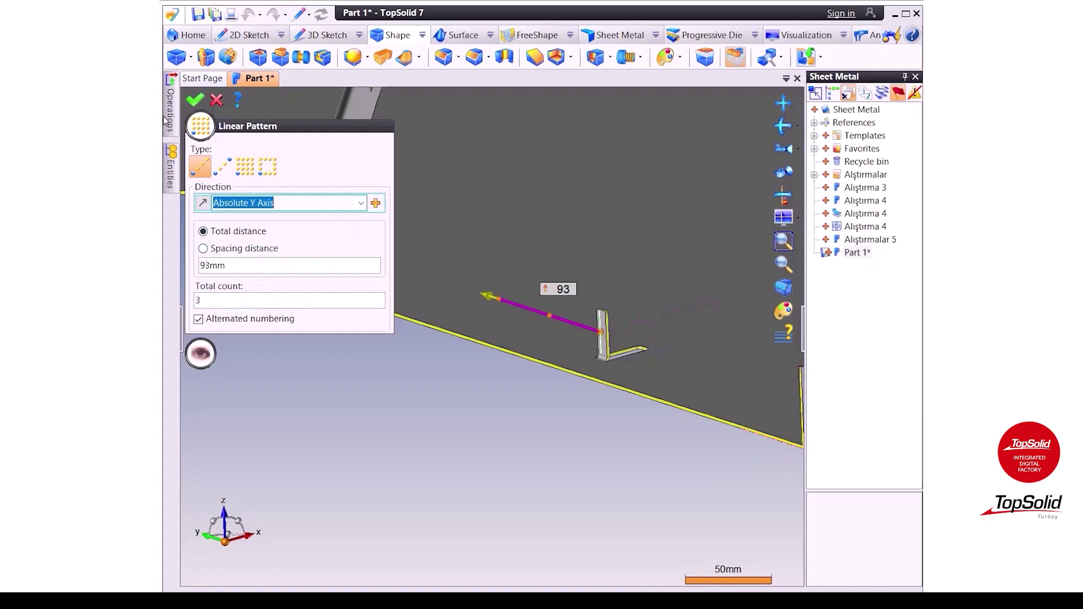
{"action": "left_click", "coordinate": [195, 100]}
{"action": "left_click", "coordinate": [194, 99]}
{"action": "scroll", "coordinate": [555, 247], "scroll_direction": "down", "scroll_amount": 2}
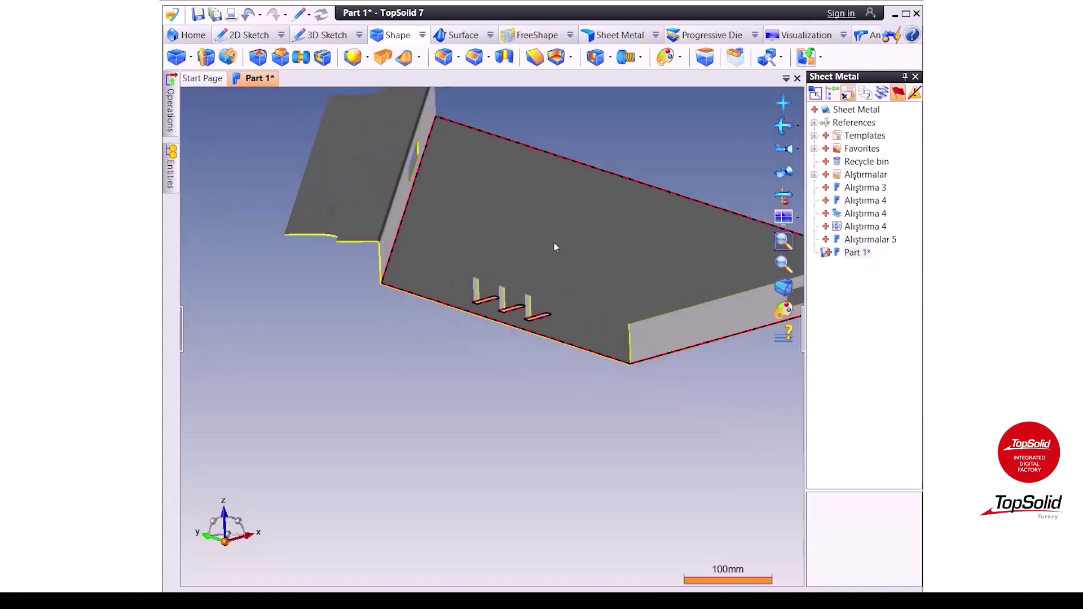
{"action": "middle_click_drag", "start_coordinate": [555, 247], "coordinate": [496, 317]}
Start a sketch on the sheet's main face and draw a single vertical line
{"action": "left_click", "coordinate": [486, 254]}
{"action": "right_click", "coordinate": [483, 248]}
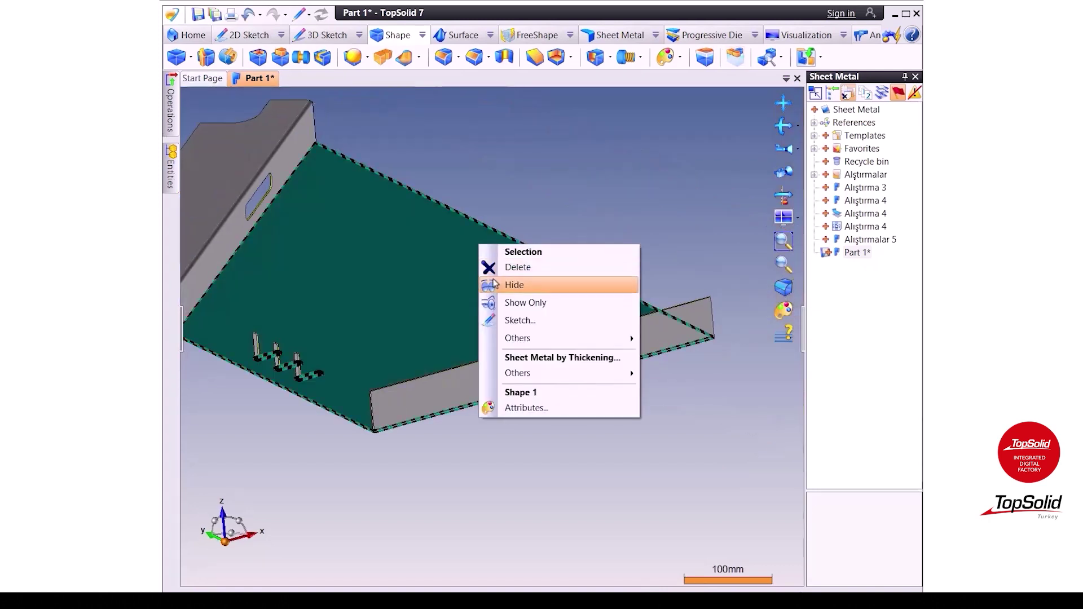
{"action": "left_click", "coordinate": [530, 321]}
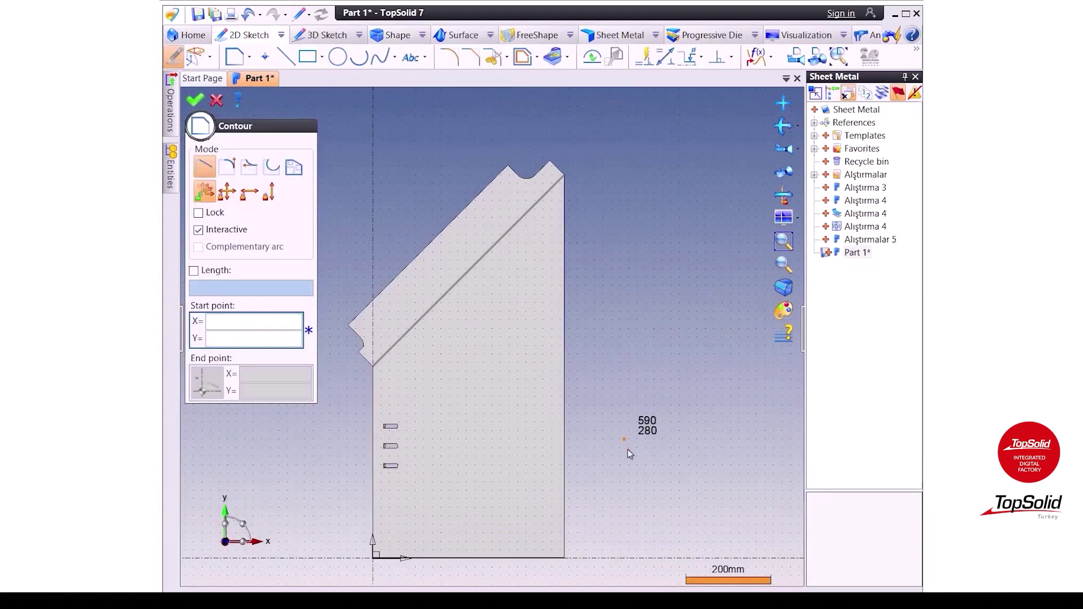
{"action": "scroll", "coordinate": [529, 283], "scroll_direction": "up", "scroll_amount": 5}
{"action": "scroll", "coordinate": [600, 353], "scroll_direction": "up", "scroll_amount": 3}
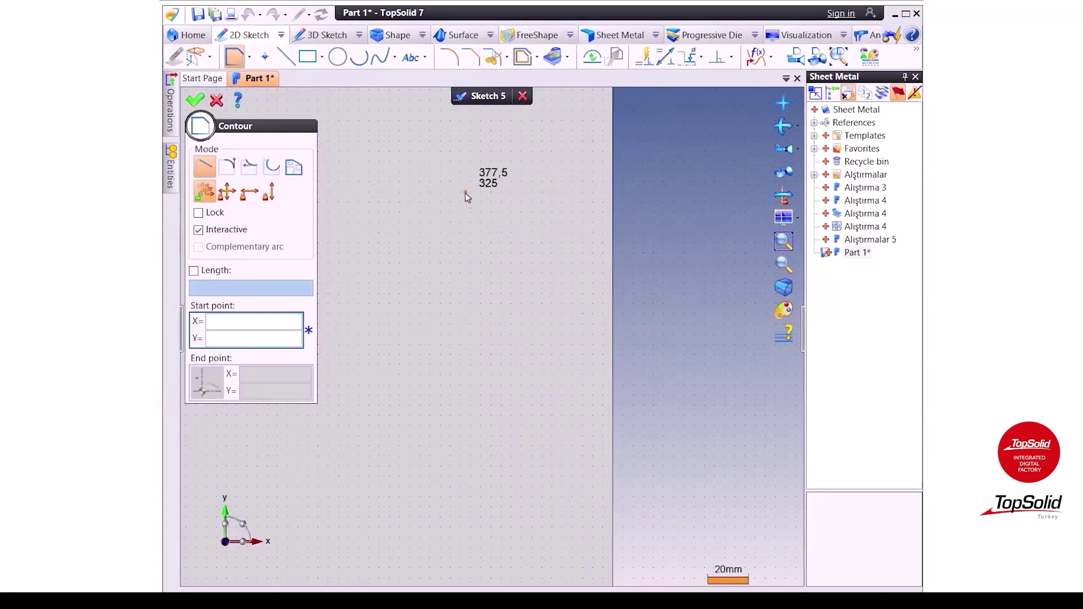
{"action": "left_click", "coordinate": [521, 192]}
{"action": "left_click", "coordinate": [521, 370]}
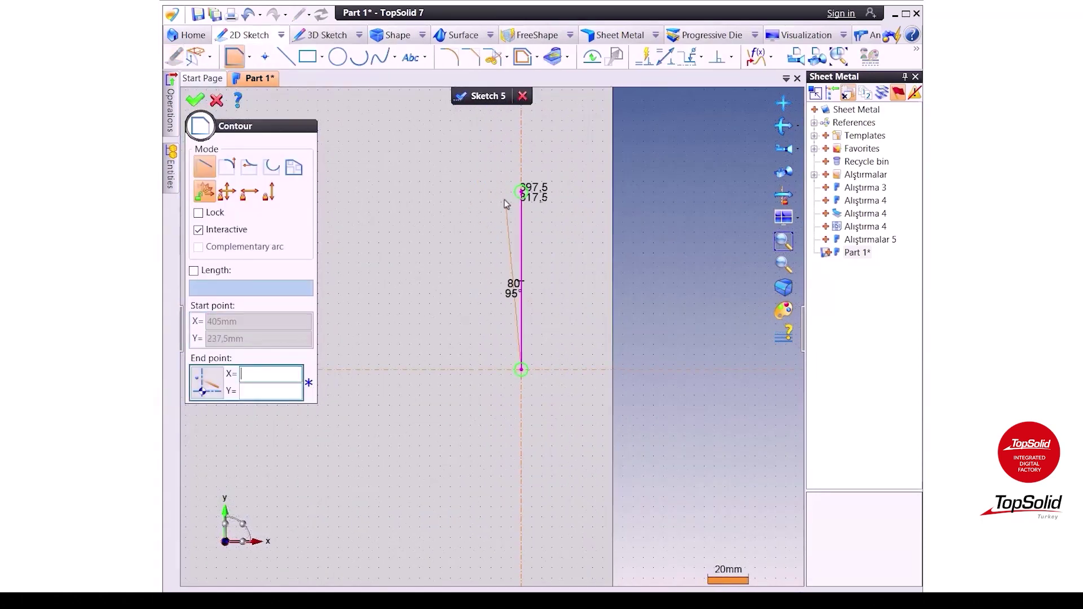
{"action": "left_click", "coordinate": [216, 101]}
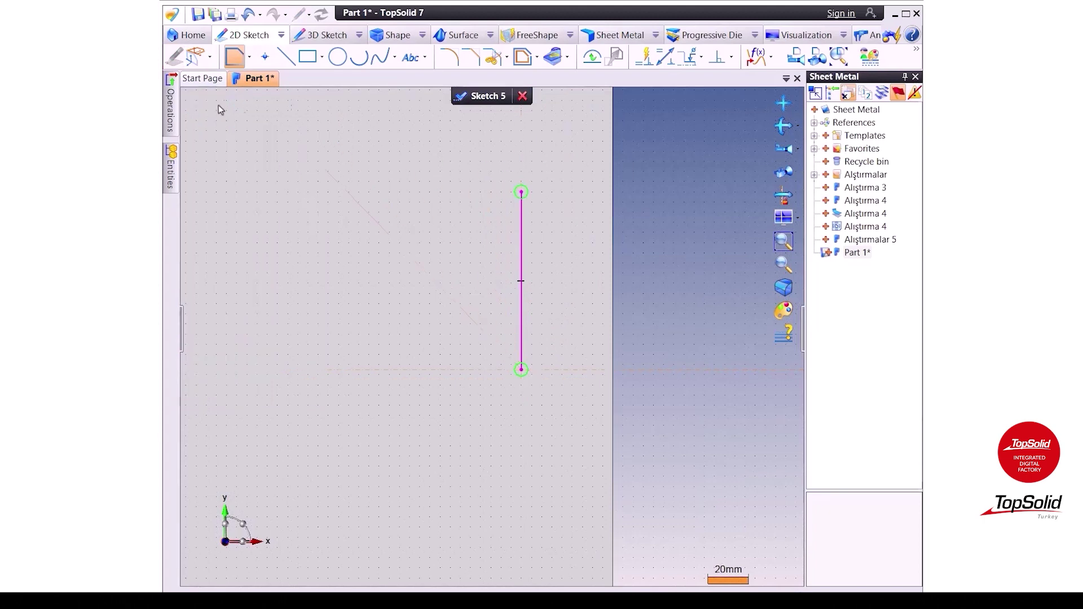
Draw a three-sided open contour to the right of the vertical line
{"action": "left_click", "coordinate": [234, 56]}
{"action": "left_click", "coordinate": [506, 201]}
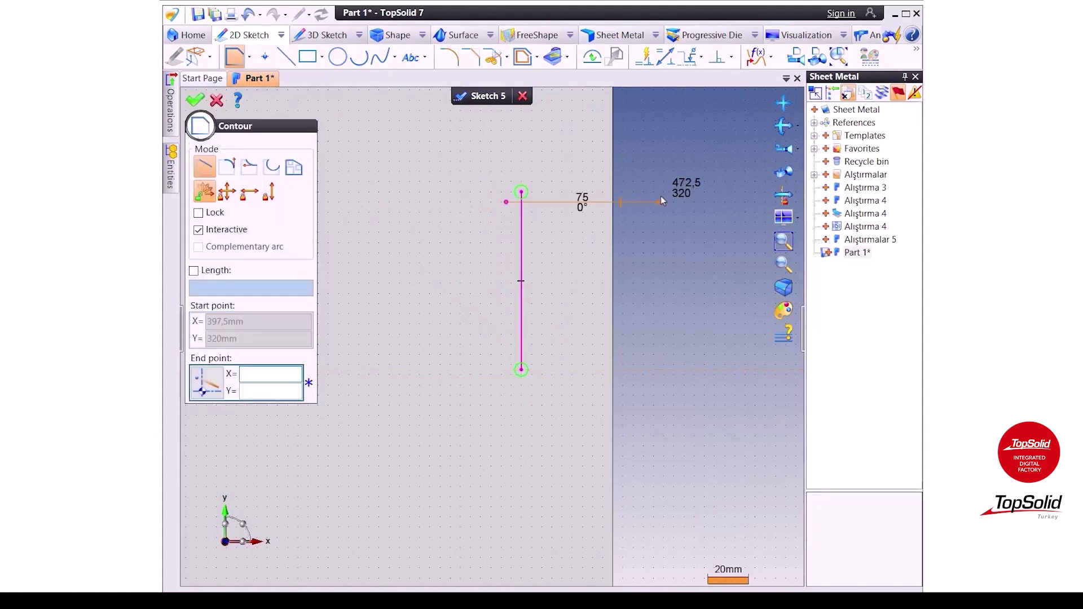
{"action": "left_click", "coordinate": [649, 197]}
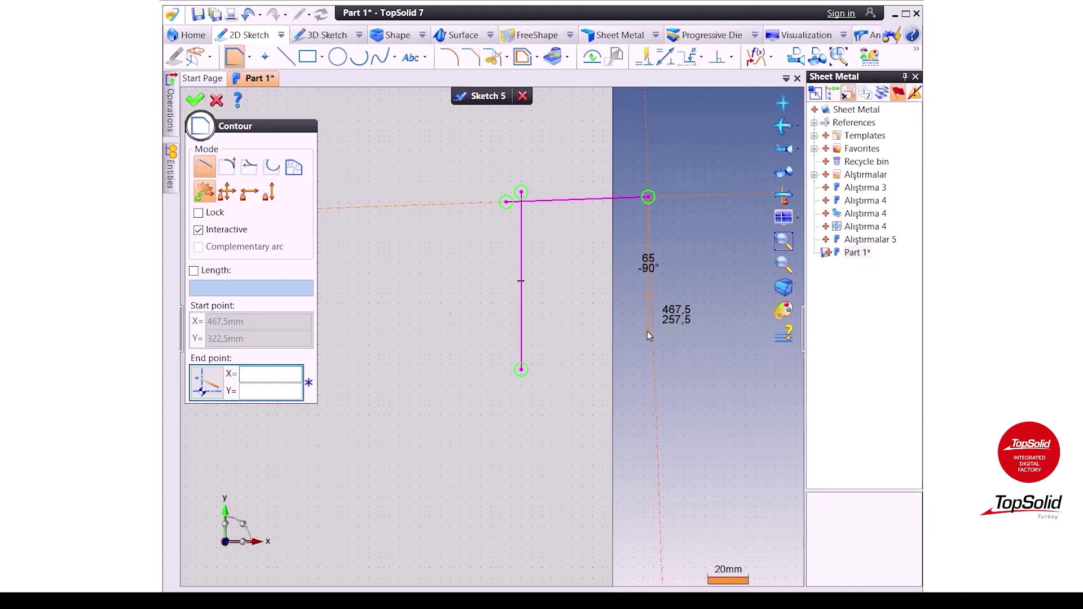
{"action": "key", "text": "ctrl+z"}
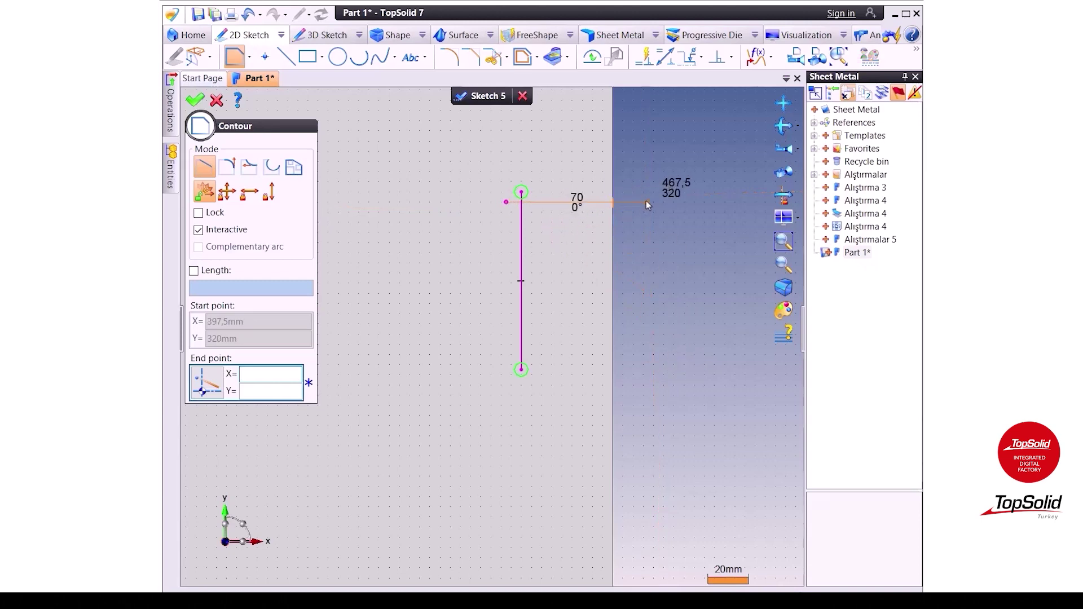
{"action": "left_click", "coordinate": [647, 201]}
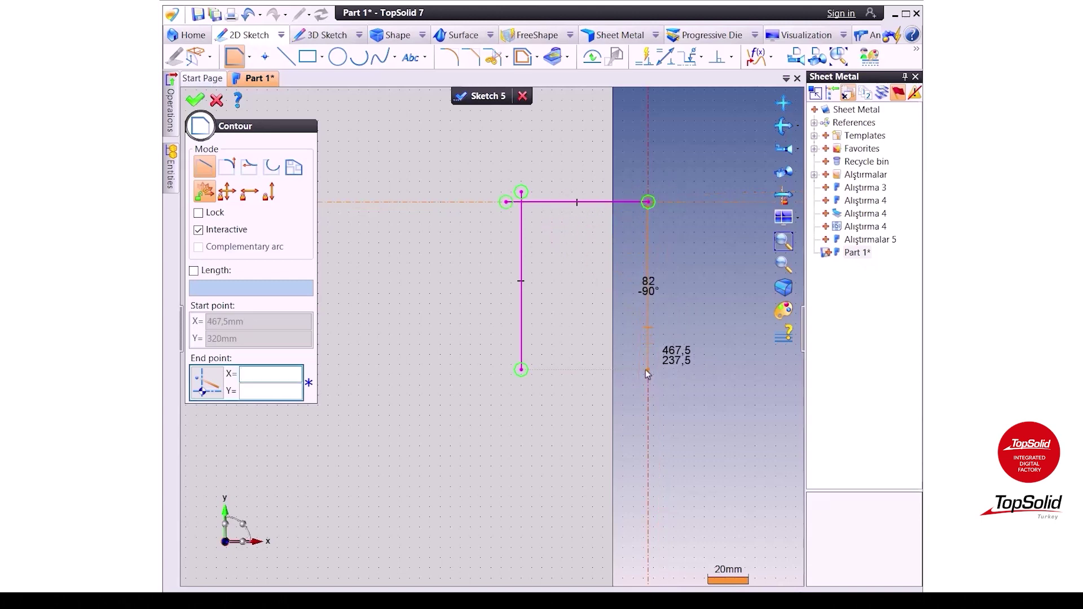
{"action": "left_click", "coordinate": [648, 359]}
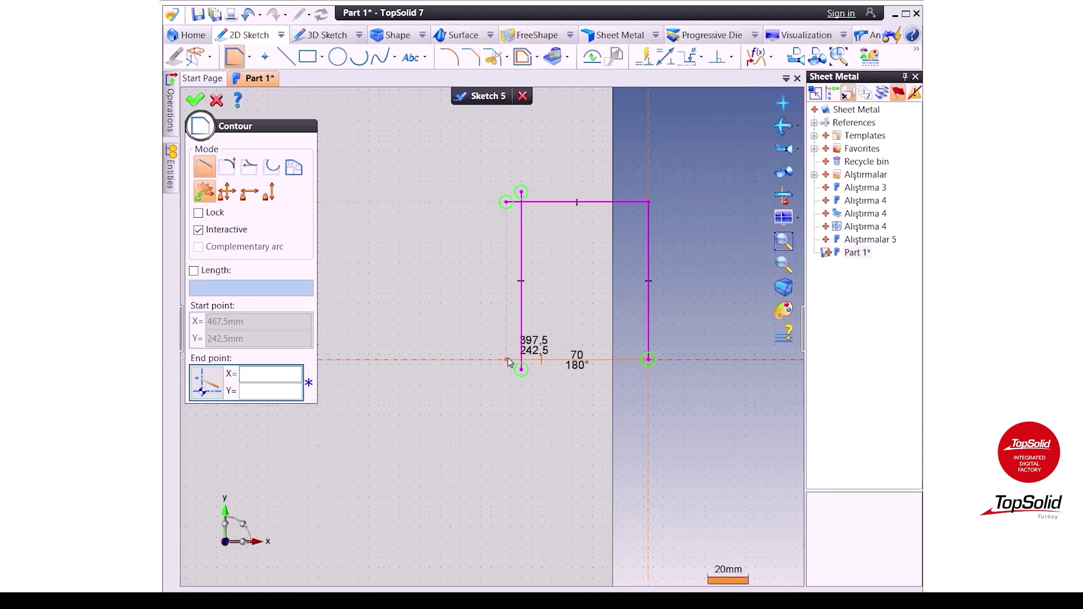
{"action": "scroll", "coordinate": [508, 361], "scroll_direction": "up", "scroll_amount": 2}
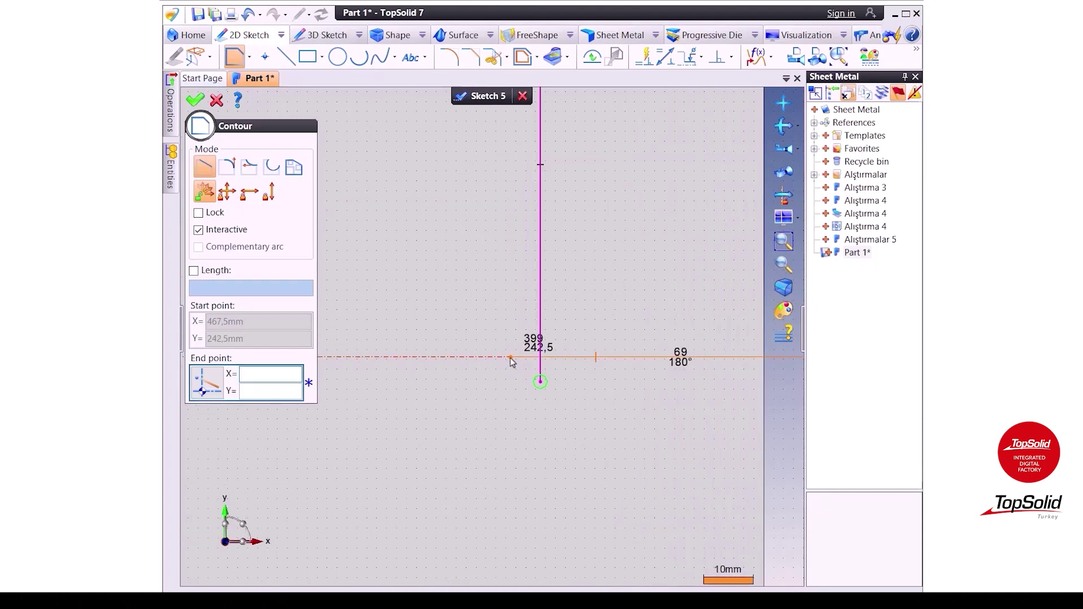
{"action": "scroll", "coordinate": [511, 360], "scroll_direction": "down", "scroll_amount": 2}
{"action": "scroll", "coordinate": [512, 361], "scroll_direction": "up", "scroll_amount": 2}
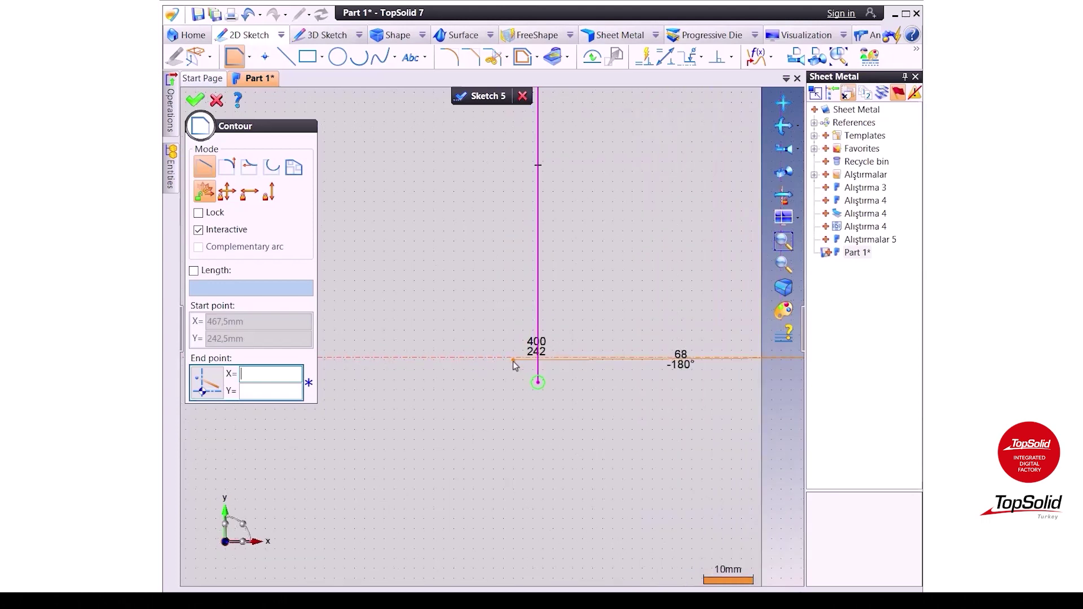
{"action": "left_click", "coordinate": [512, 358]}
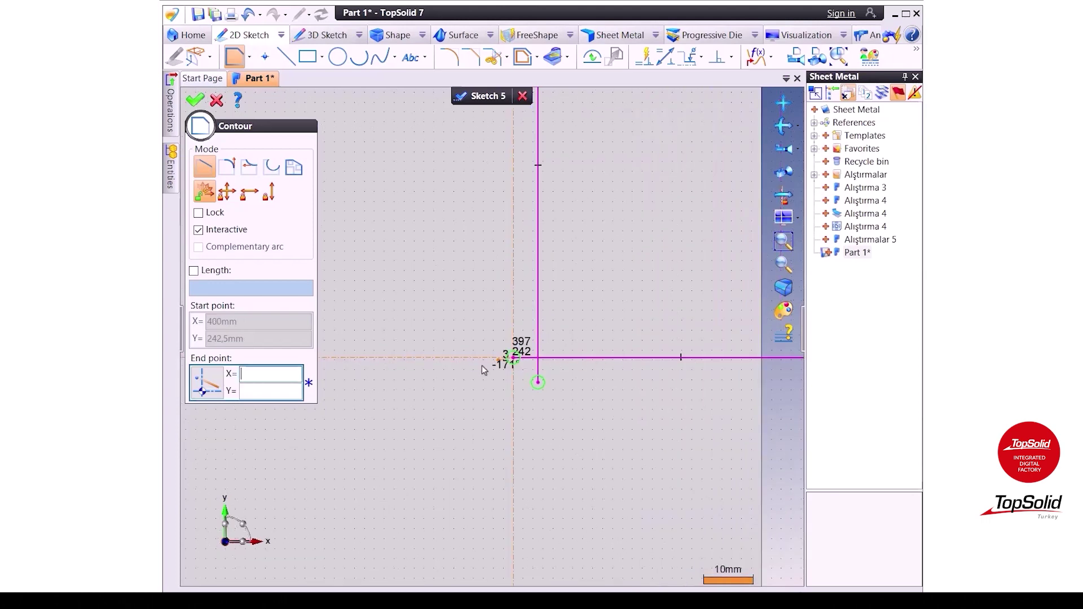
{"action": "key", "text": "Escape"}
Dimension the vertical line to 100 mm and the profile's right edge to 90 mm
{"action": "scroll", "coordinate": [328, 280], "scroll_direction": "down", "scroll_amount": 2}
{"action": "scroll", "coordinate": [468, 288], "scroll_direction": "down", "scroll_amount": 2}
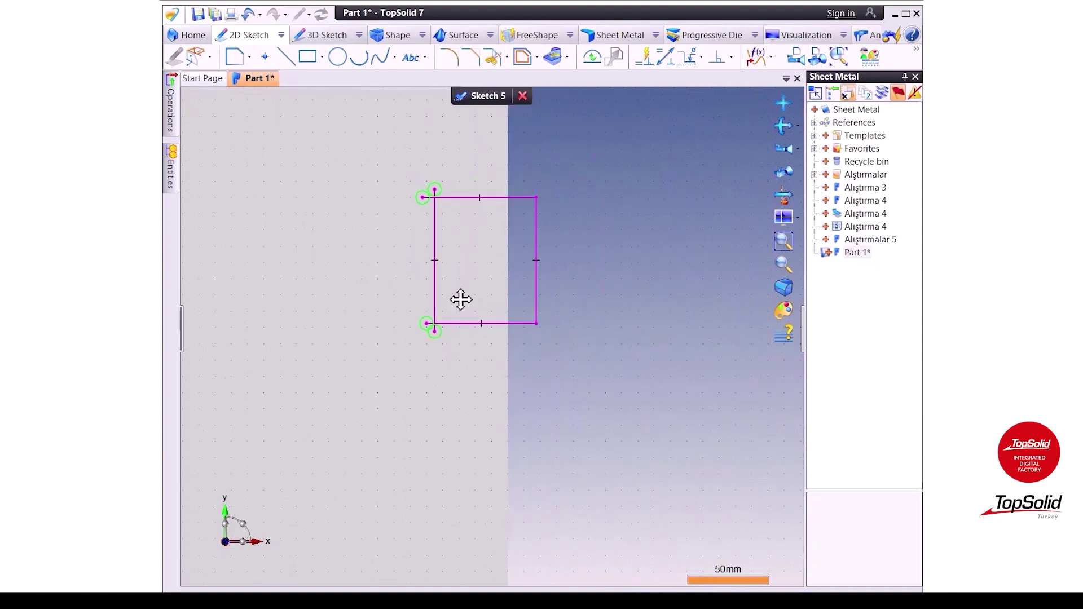
{"action": "scroll", "coordinate": [459, 300], "scroll_direction": "down", "scroll_amount": 2}
{"action": "scroll", "coordinate": [465, 282], "scroll_direction": "up", "scroll_amount": 2}
{"action": "middle_click_drag", "start_coordinate": [455, 253], "coordinate": [474, 299]}
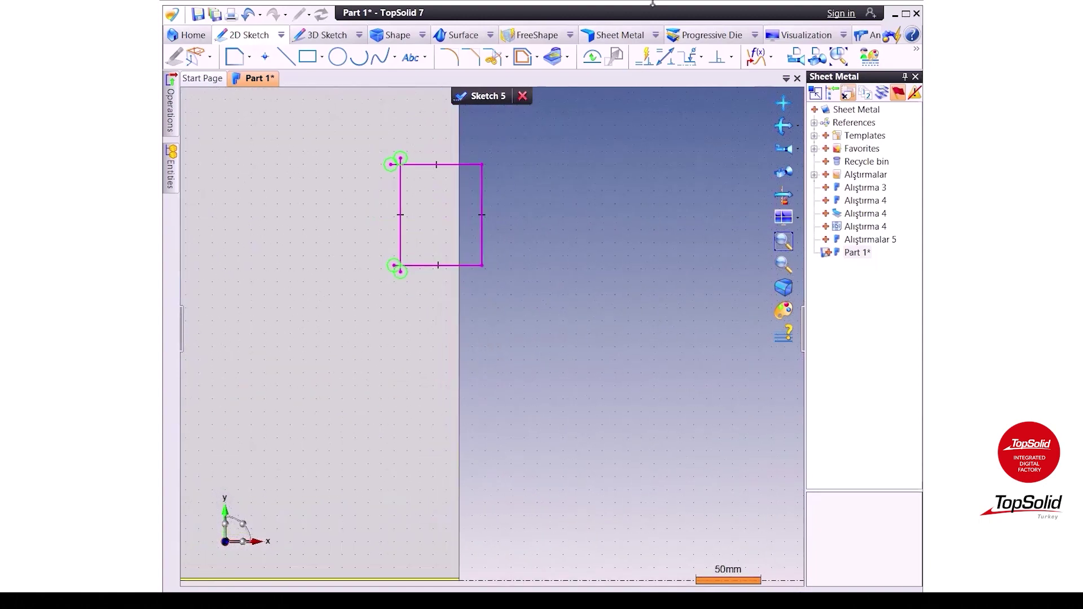
{"action": "left_click", "coordinate": [666, 57]}
{"action": "left_click", "coordinate": [403, 194]}
{"action": "left_click", "coordinate": [327, 230]}
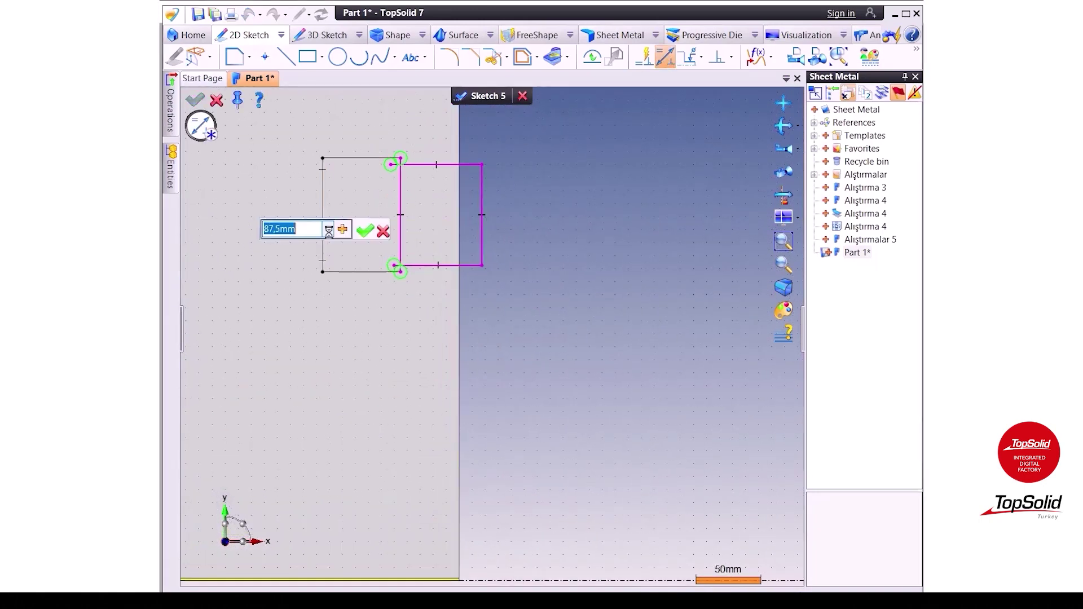
{"action": "left_click", "coordinate": [358, 235]}
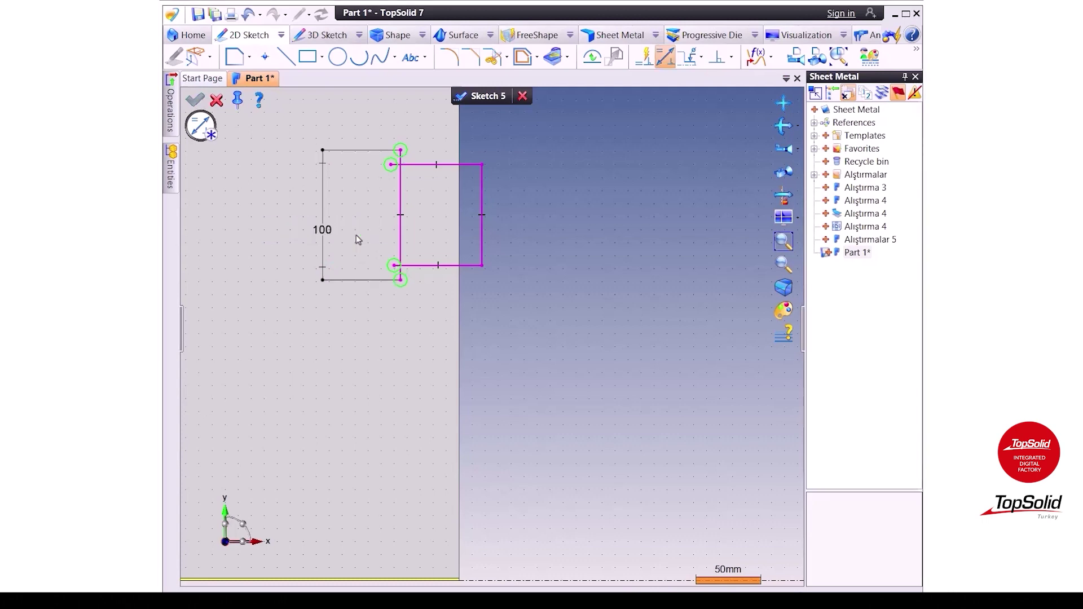
{"action": "left_click", "coordinate": [483, 193]}
{"action": "type", "text": "90"}
{"action": "key", "text": "Return"}
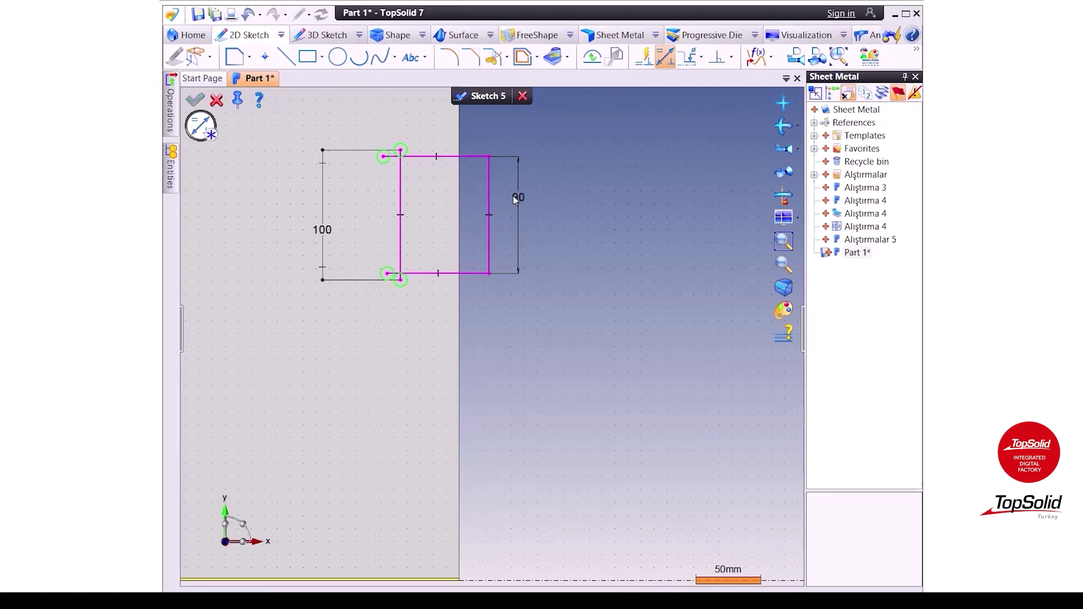
{"action": "scroll", "coordinate": [513, 196], "scroll_direction": "up", "scroll_amount": 2}
{"action": "scroll", "coordinate": [418, 229], "scroll_direction": "up", "scroll_amount": 2}
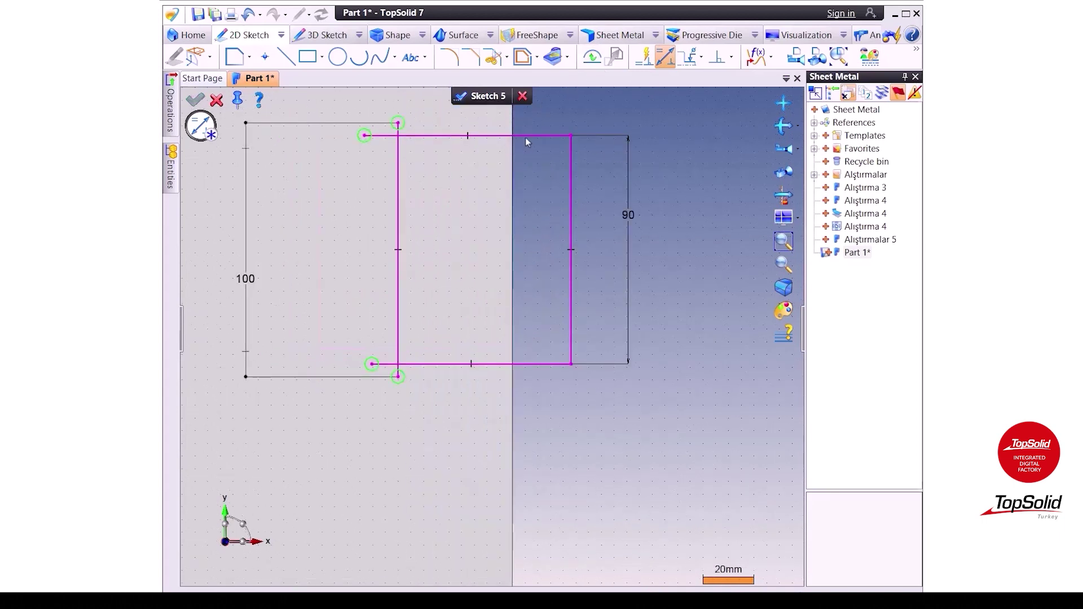
Dimension the profile 35 mm from the line, with its top end 5 mm beyond it
{"action": "left_click", "coordinate": [398, 175]}
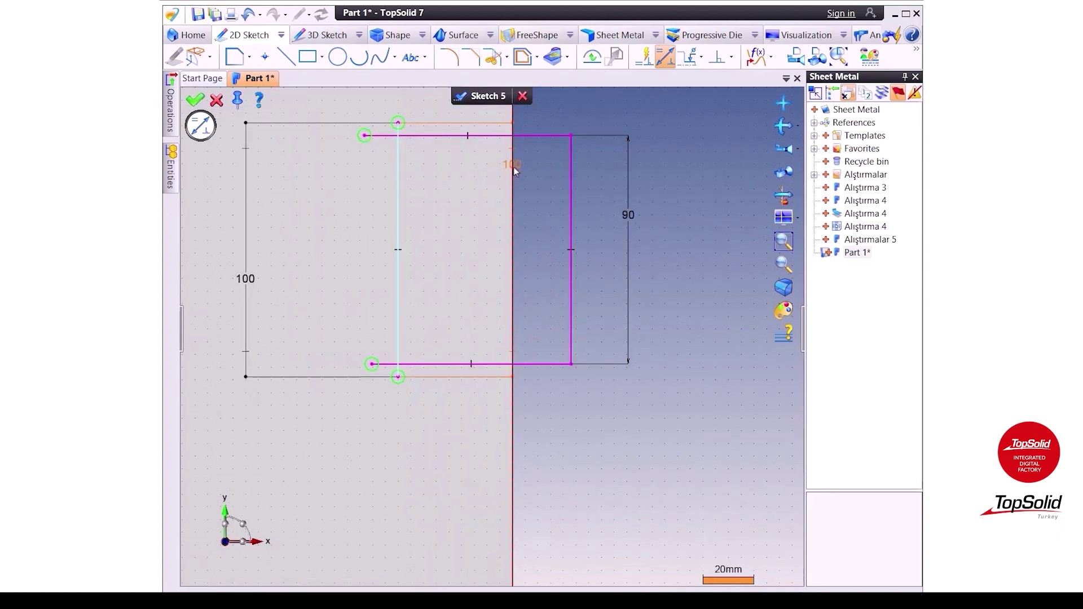
{"action": "left_click", "coordinate": [479, 215]}
{"action": "type", "text": "5"}
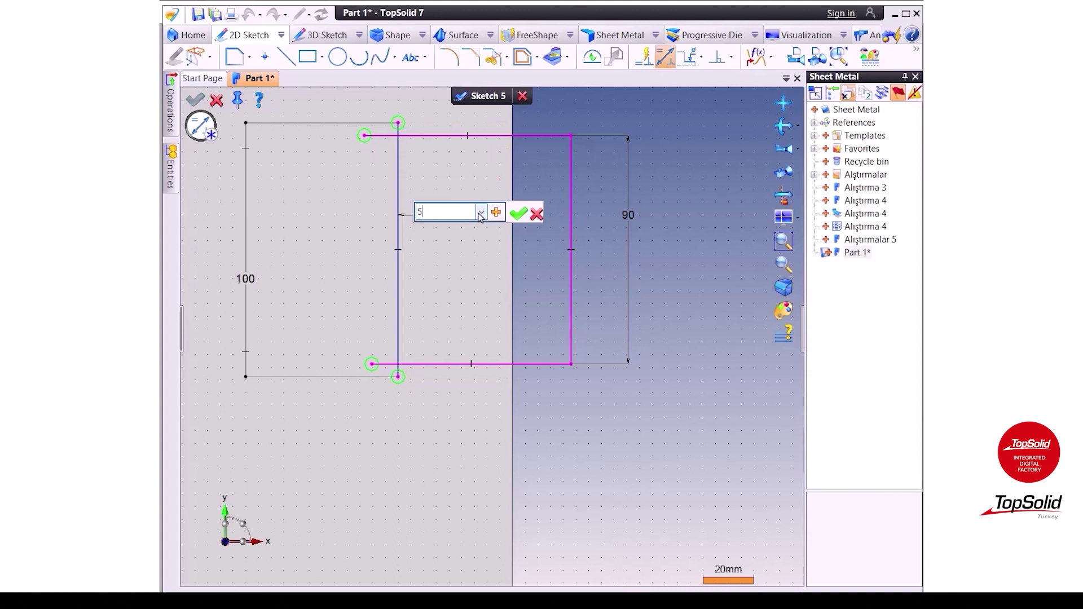
{"action": "key", "text": "Return"}
{"action": "key", "text": "ctrl+z"}
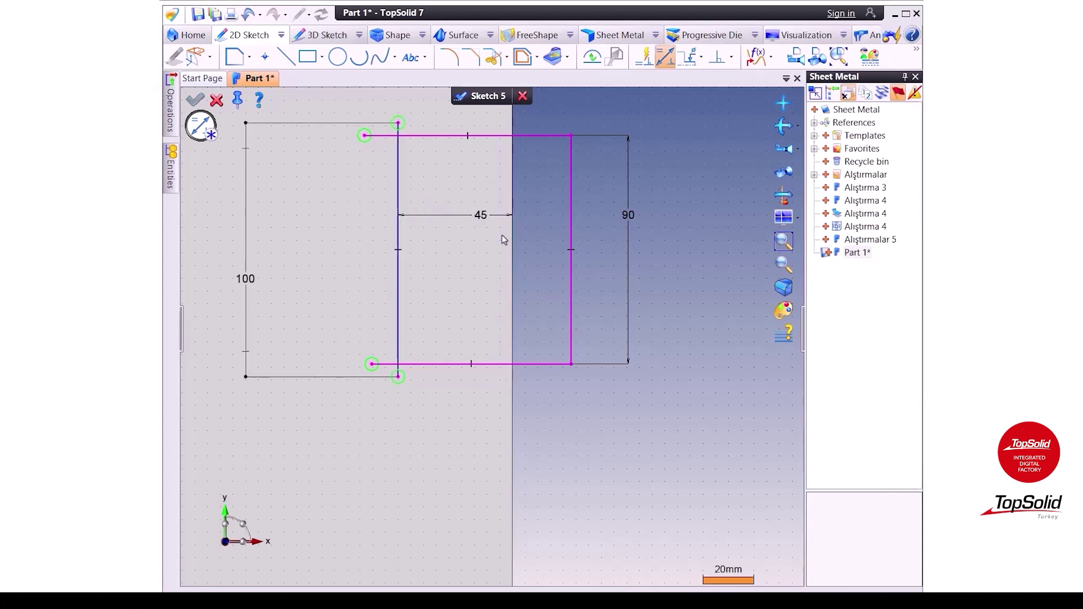
{"action": "double_click", "coordinate": [477, 215]}
{"action": "type", "text": "5"}
{"action": "key", "text": "Return"}
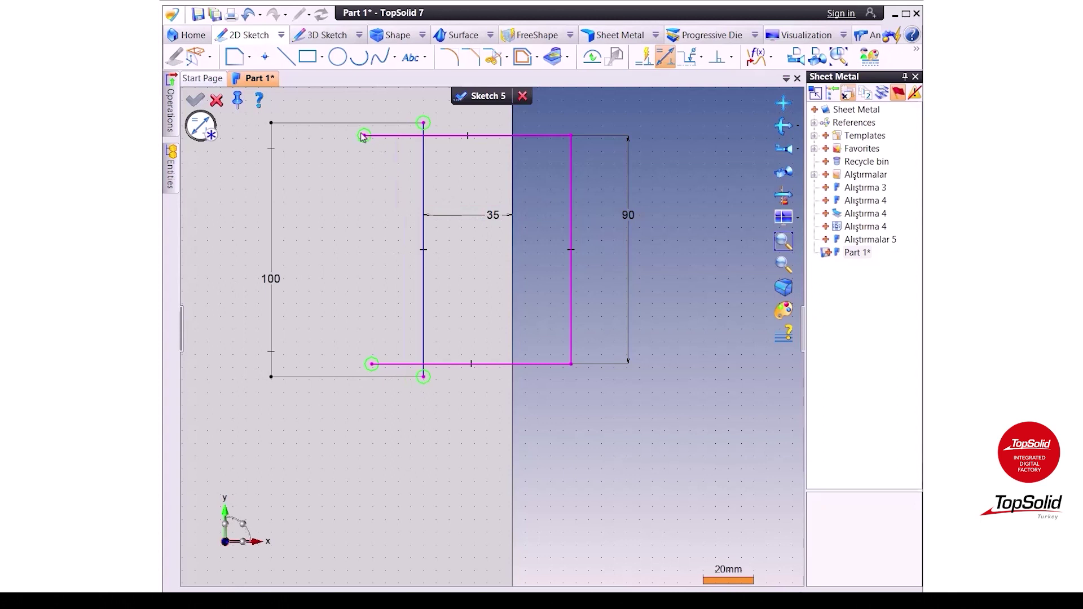
{"action": "scroll", "coordinate": [395, 133], "scroll_direction": "up", "scroll_amount": 1}
{"action": "scroll", "coordinate": [395, 133], "scroll_direction": "up", "scroll_amount": 1}
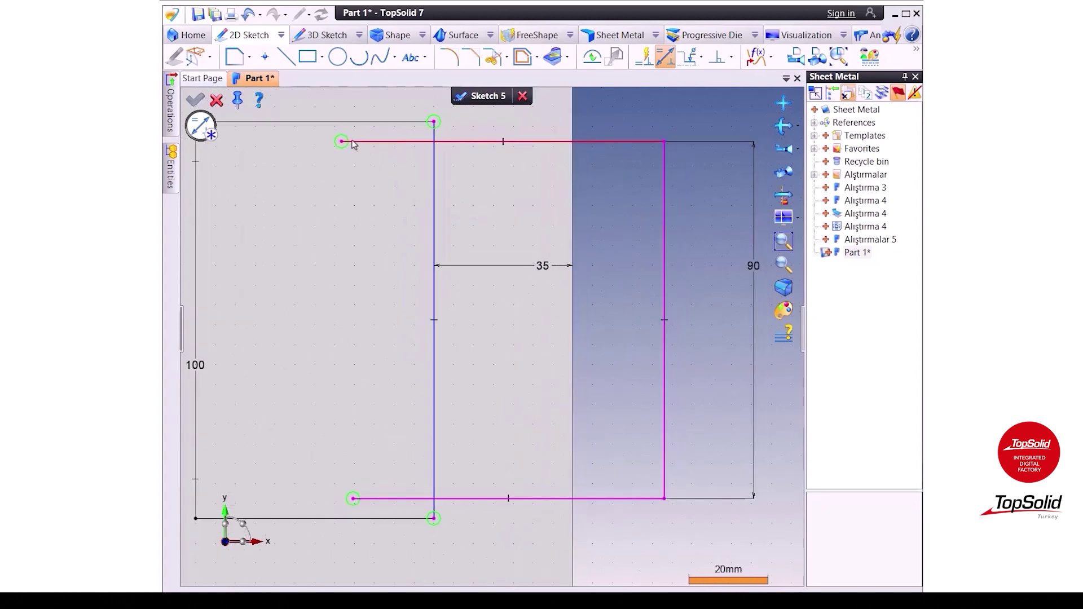
{"action": "left_click", "coordinate": [433, 164]}
{"action": "left_click", "coordinate": [418, 185]}
{"action": "type", "text": "5"}
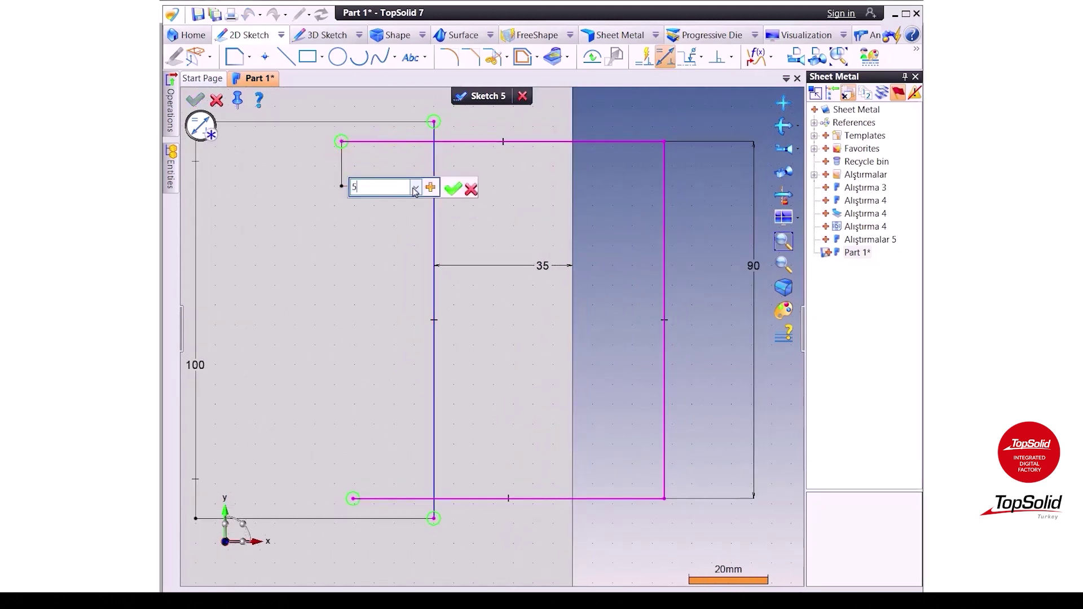
{"action": "key", "text": "Return"}
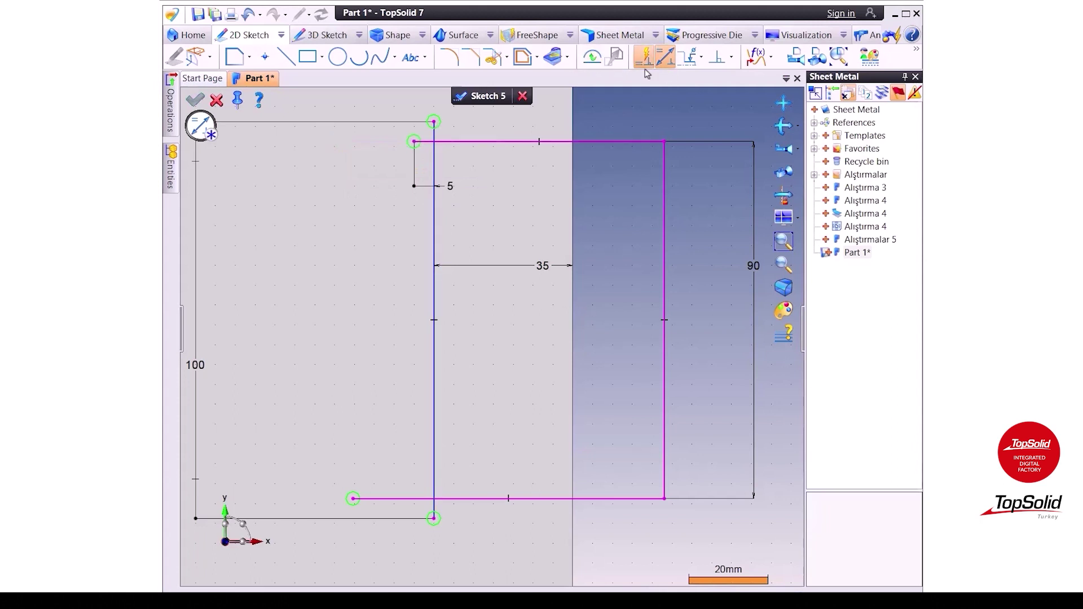
{"action": "left_click", "coordinate": [731, 57]}
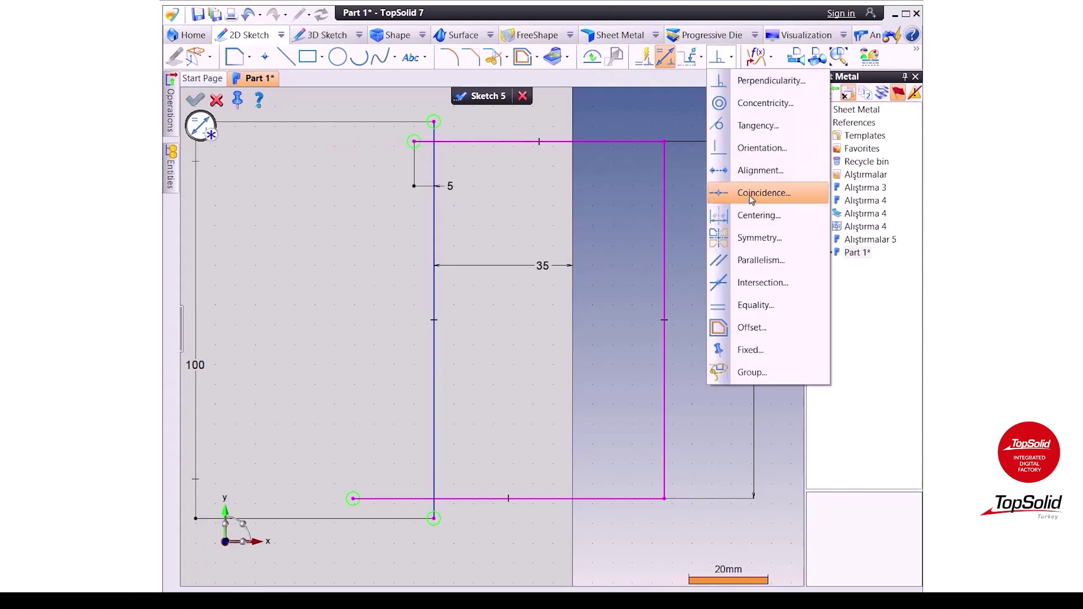
Vertically align the profile's top-left and bottom-left endpoints
{"action": "left_click", "coordinate": [759, 170]}
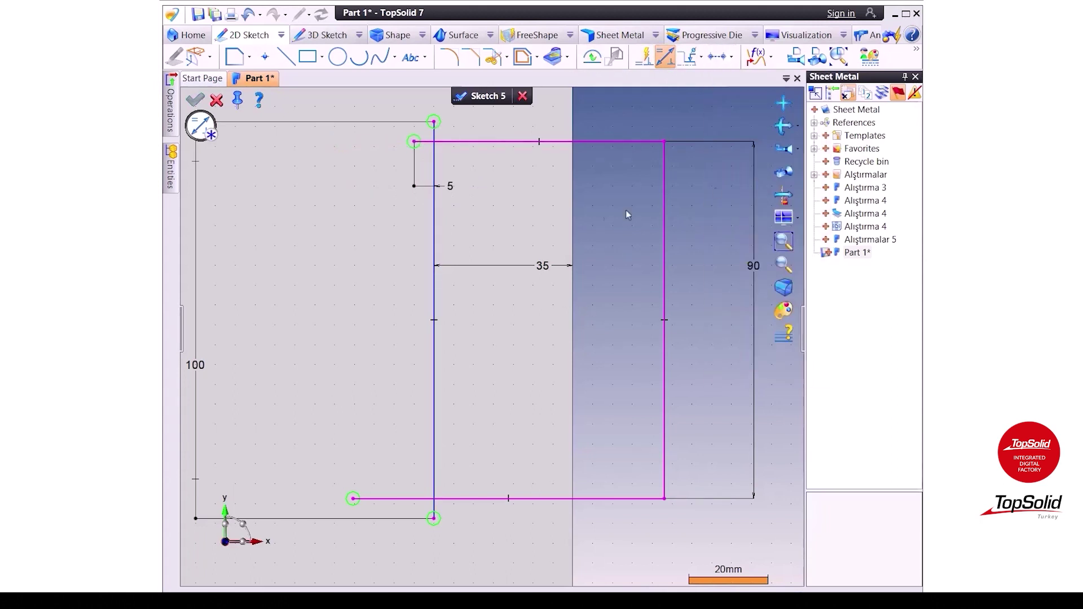
{"action": "left_click", "coordinate": [414, 141]}
{"action": "scroll", "coordinate": [451, 290], "scroll_direction": "down", "scroll_amount": 2}
{"action": "left_click", "coordinate": [389, 305]}
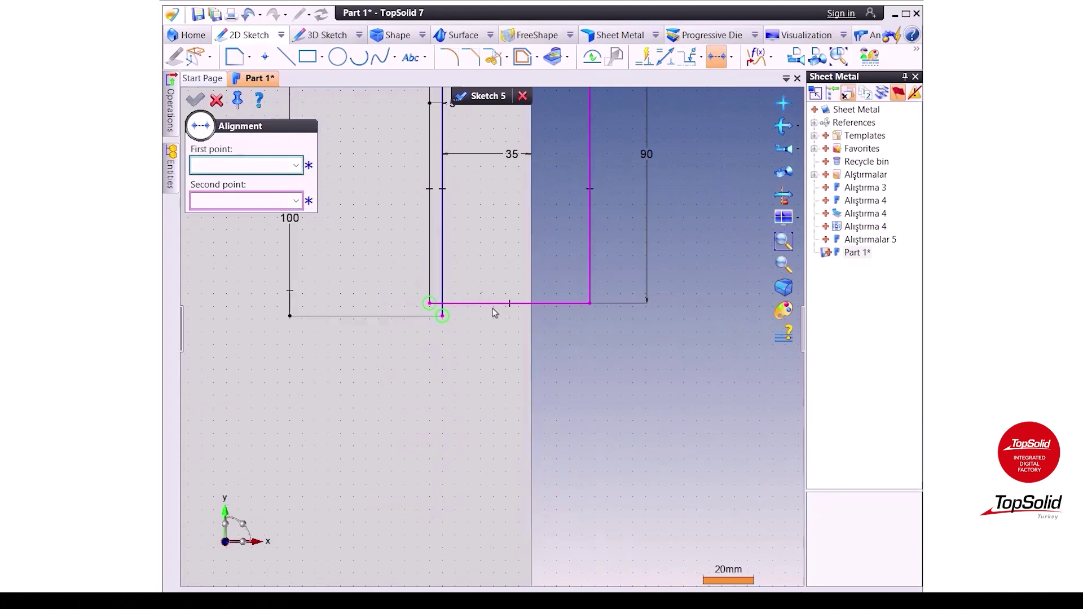
{"action": "middle_click_drag", "start_coordinate": [494, 313], "coordinate": [410, 304]}
{"action": "scroll", "coordinate": [467, 235], "scroll_direction": "down", "scroll_amount": 1}
{"action": "scroll", "coordinate": [466, 235], "scroll_direction": "down", "scroll_amount": 1}
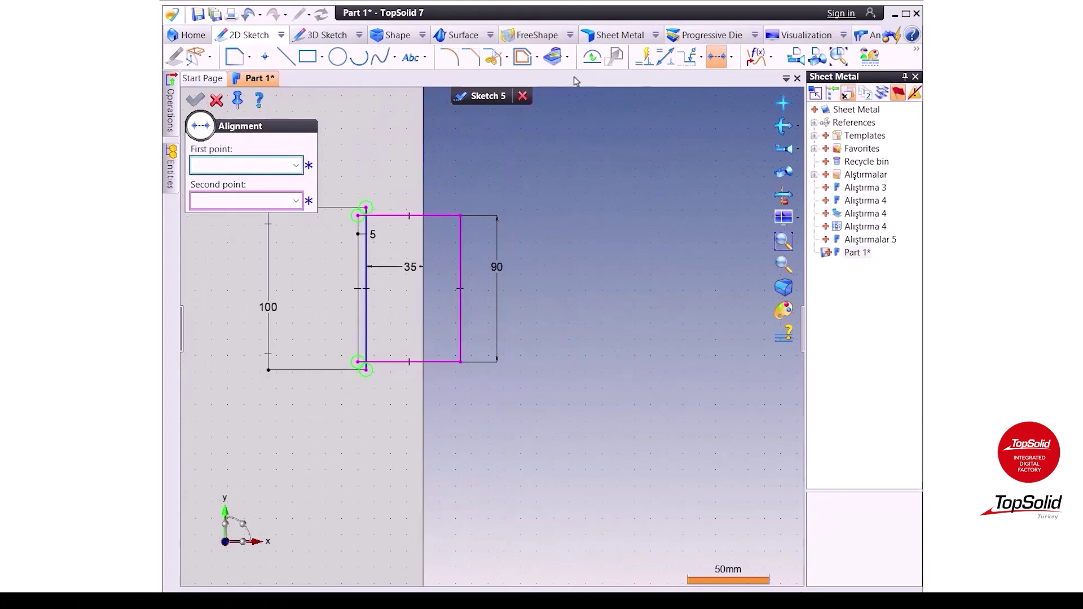
Dimension the rectangle's width to 30 mm from the vertical axis
{"action": "left_click", "coordinate": [665, 56]}
{"action": "scroll", "coordinate": [409, 239], "scroll_direction": "up", "scroll_amount": 2}
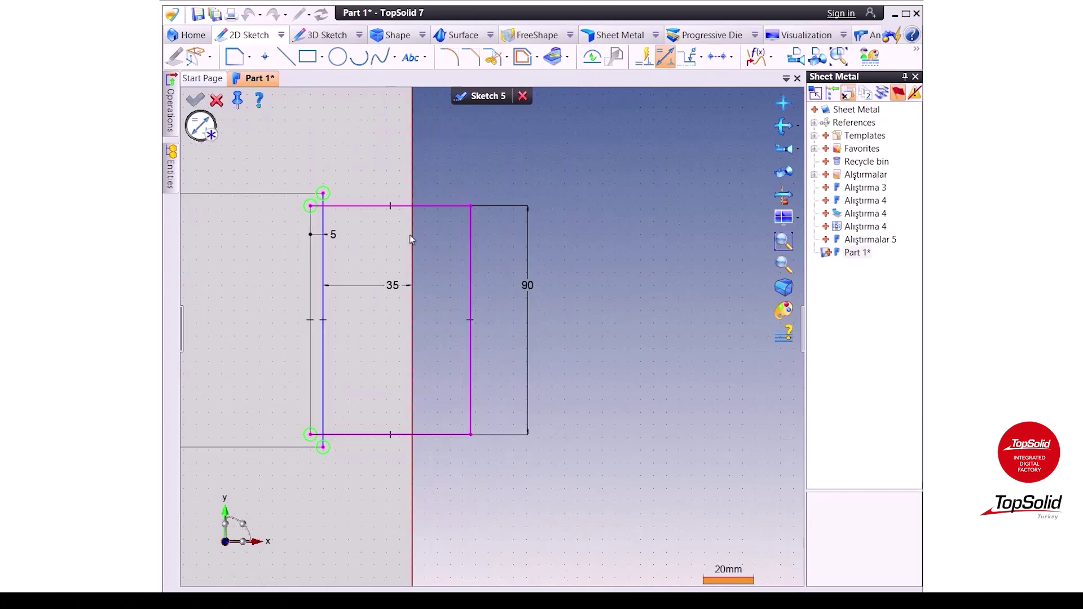
{"action": "left_click", "coordinate": [411, 236]}
{"action": "left_click", "coordinate": [469, 225]}
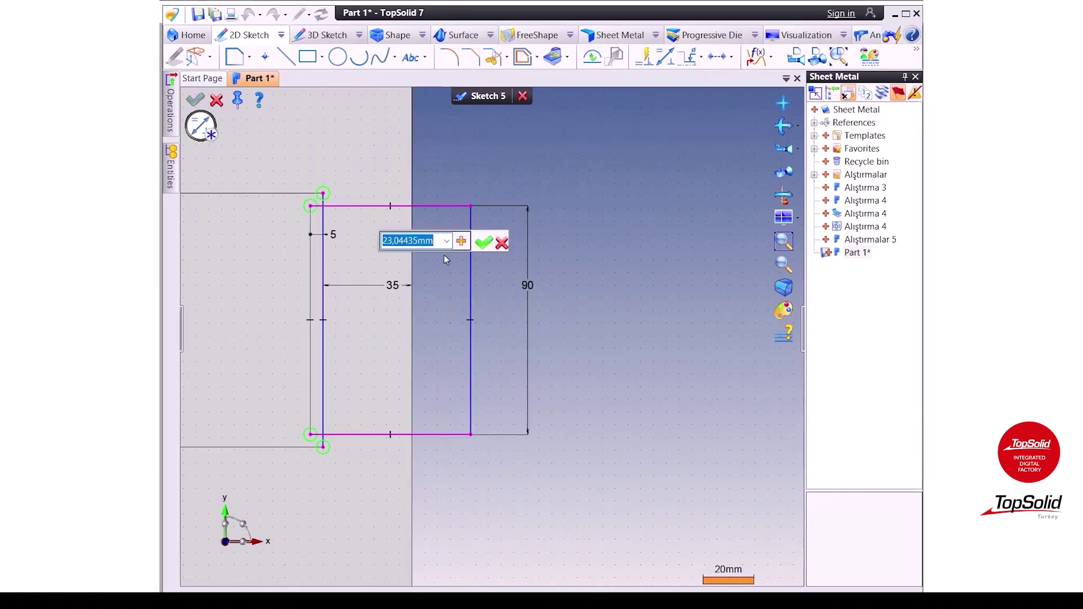
{"action": "type", "text": "30"}
{"action": "key", "text": "Return"}
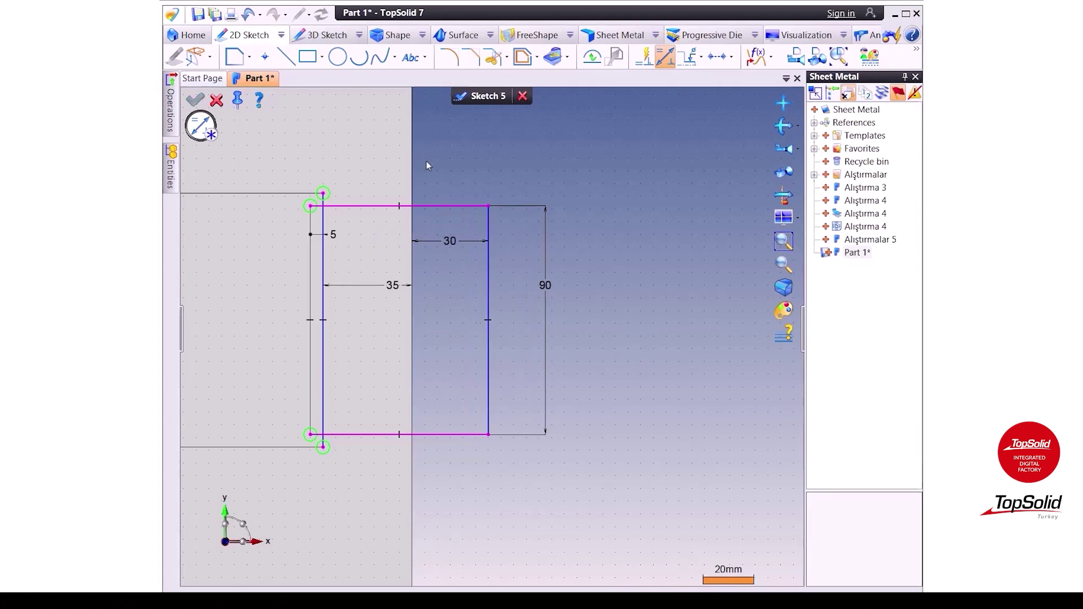
Place the sketch 235 mm from the part's bottom edge and finish Sketch 5
{"action": "scroll", "coordinate": [429, 169], "scroll_direction": "down", "scroll_amount": 5}
{"action": "scroll", "coordinate": [421, 209], "scroll_direction": "up", "scroll_amount": 1}
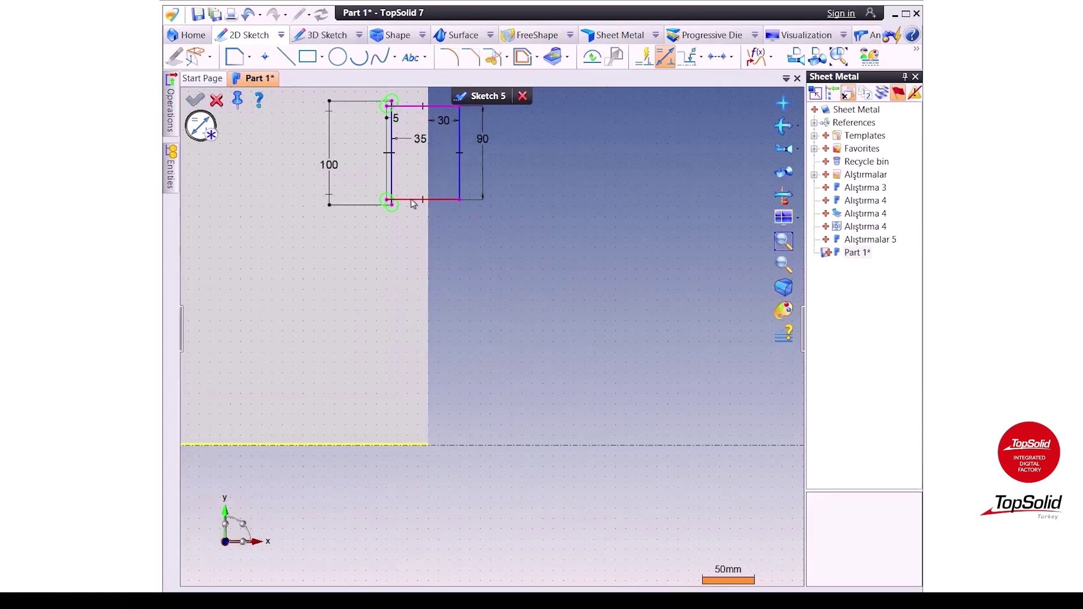
{"action": "scroll", "coordinate": [395, 200], "scroll_direction": "up", "scroll_amount": 4}
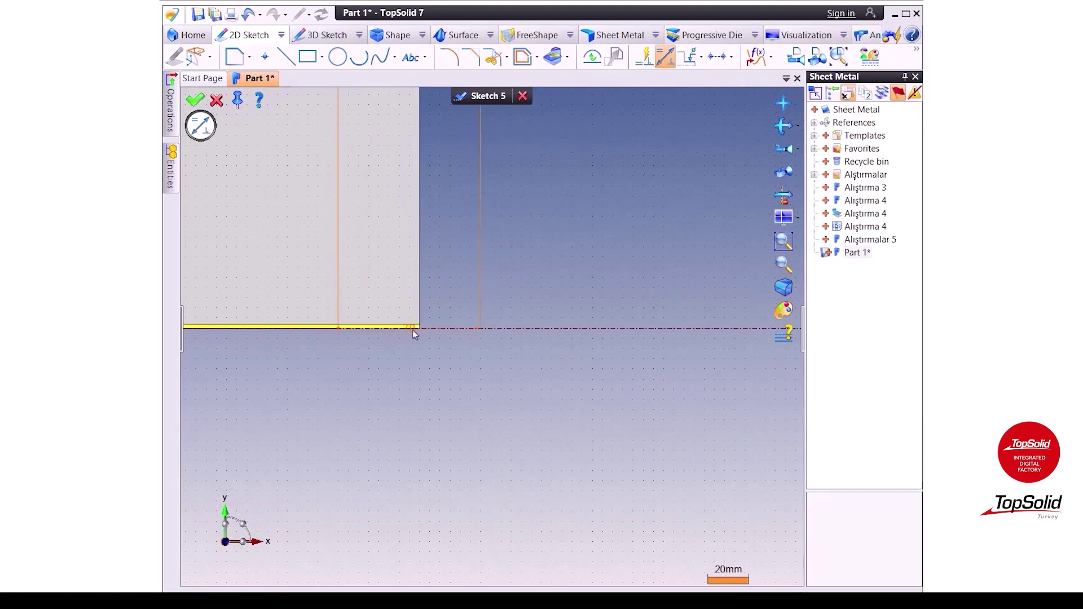
{"action": "left_click", "coordinate": [411, 329]}
{"action": "left_click", "coordinate": [489, 283]}
{"action": "type", "text": "235"}
{"action": "key", "text": "Return"}
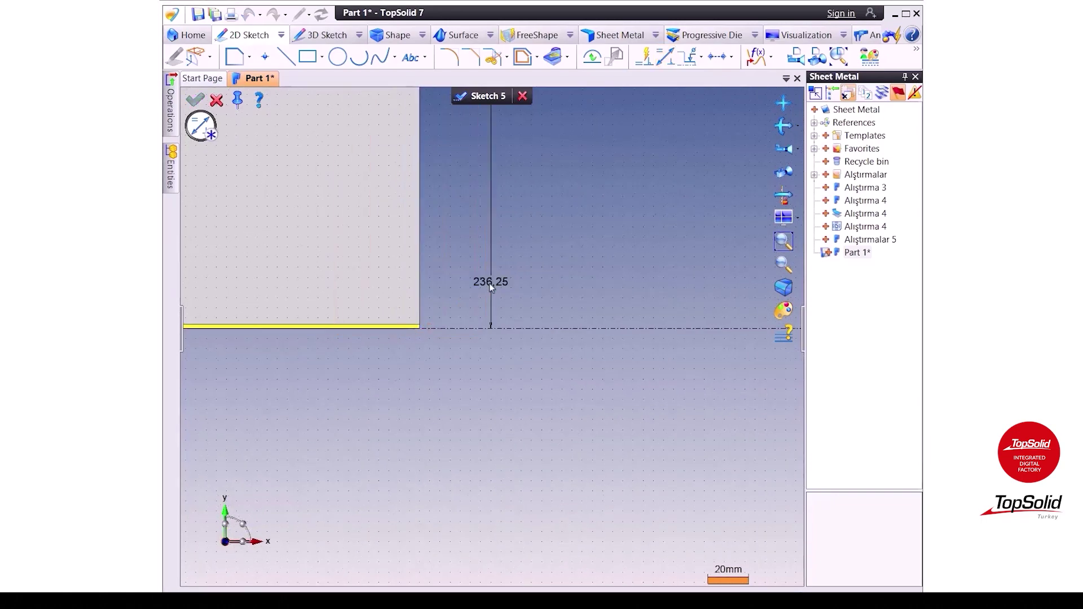
{"action": "scroll", "coordinate": [489, 285], "scroll_direction": "down", "scroll_amount": 5}
{"action": "middle_click_drag", "start_coordinate": [503, 234], "coordinate": [490, 334]}
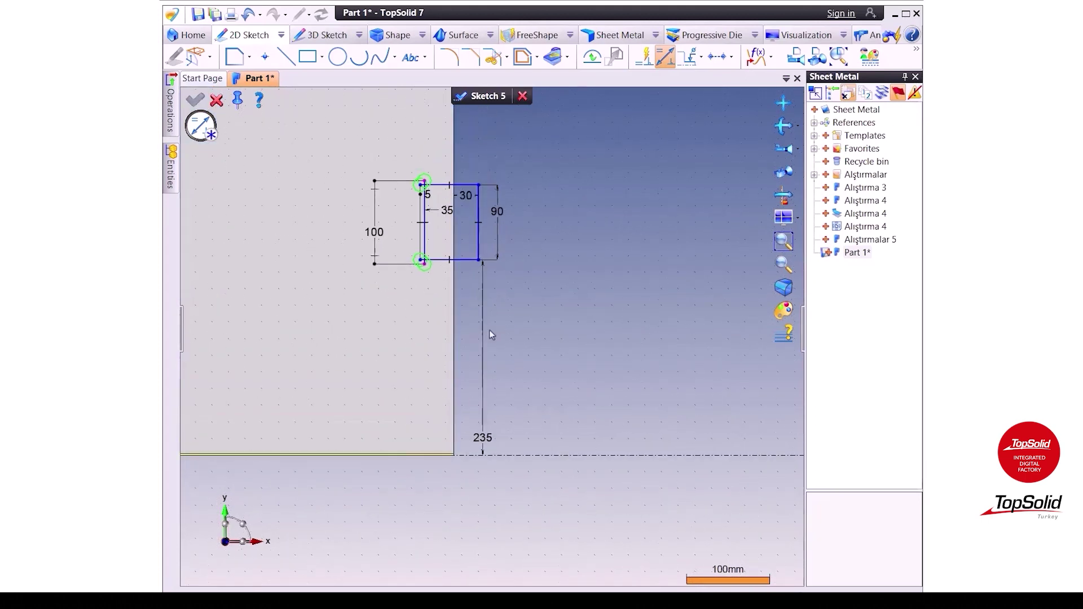
{"action": "left_click", "coordinate": [489, 99]}
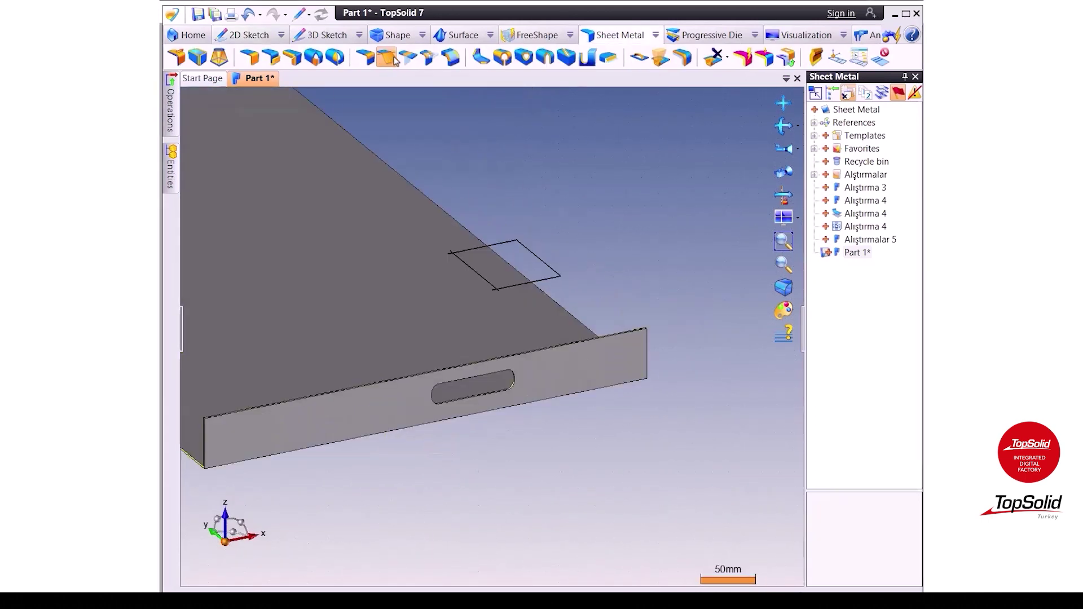
Start a Bend Along a Line using the top face, Sketch 5 line and fixed edge
{"action": "left_click", "coordinate": [386, 57]}
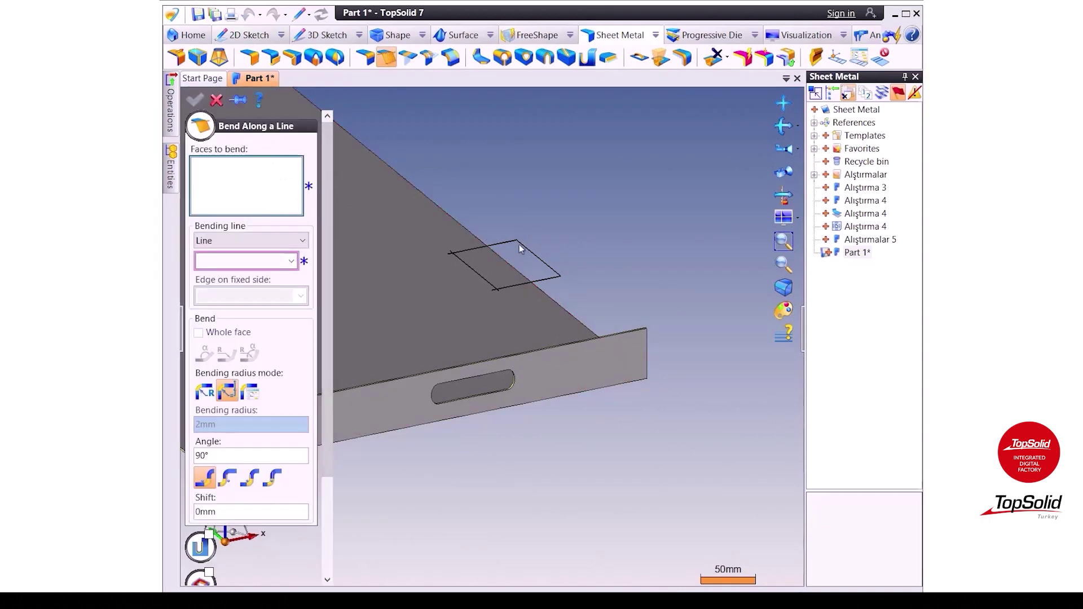
{"action": "scroll", "coordinate": [520, 248], "scroll_direction": "up", "scroll_amount": 3}
{"action": "left_click", "coordinate": [491, 311]}
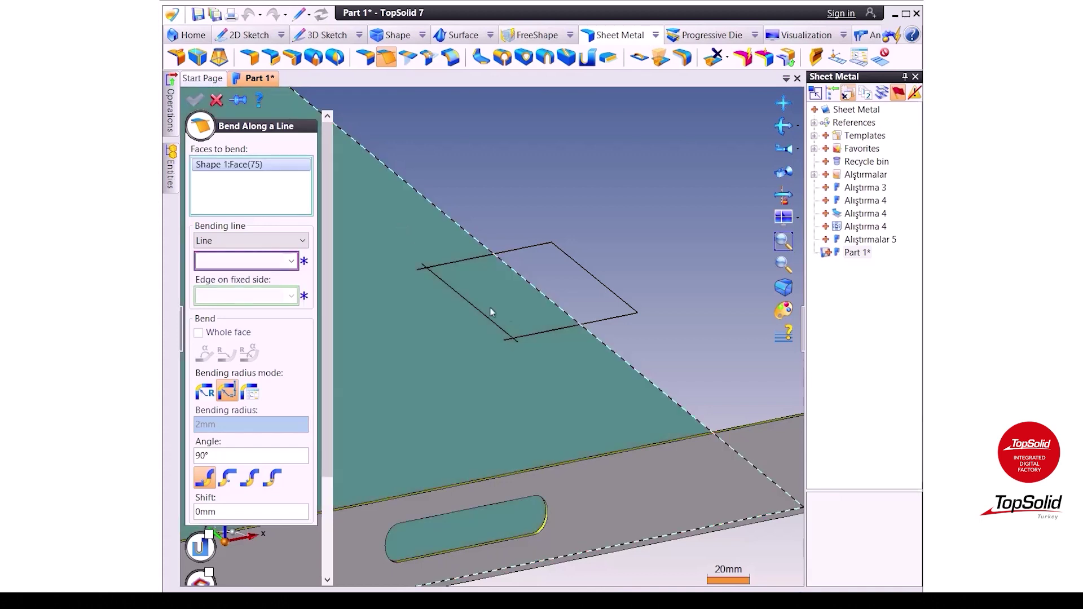
{"action": "scroll", "coordinate": [378, 266], "scroll_direction": "up", "scroll_amount": 2}
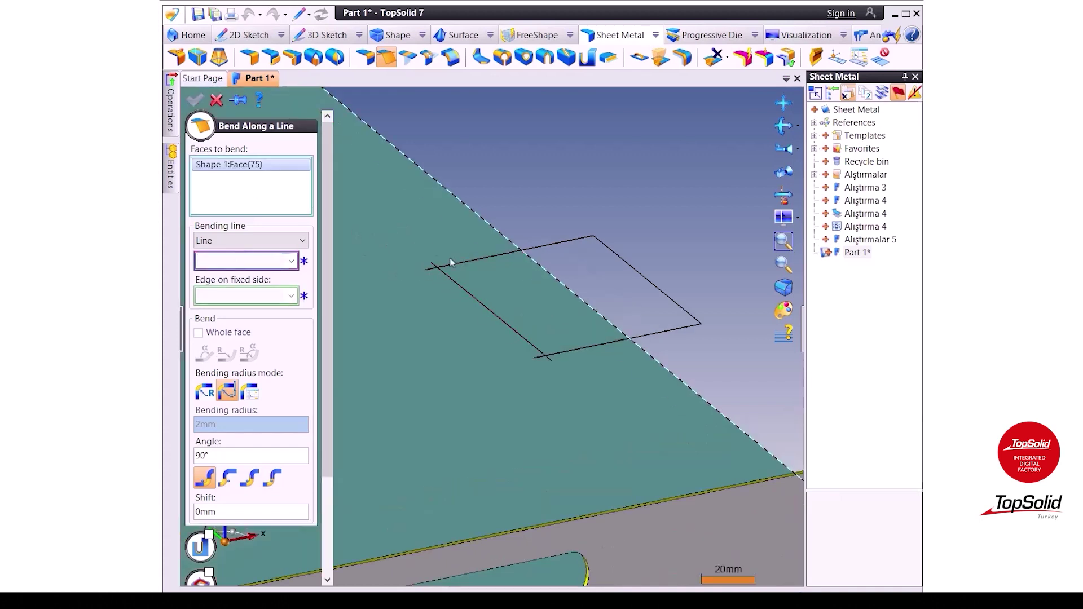
{"action": "left_click", "coordinate": [483, 307]}
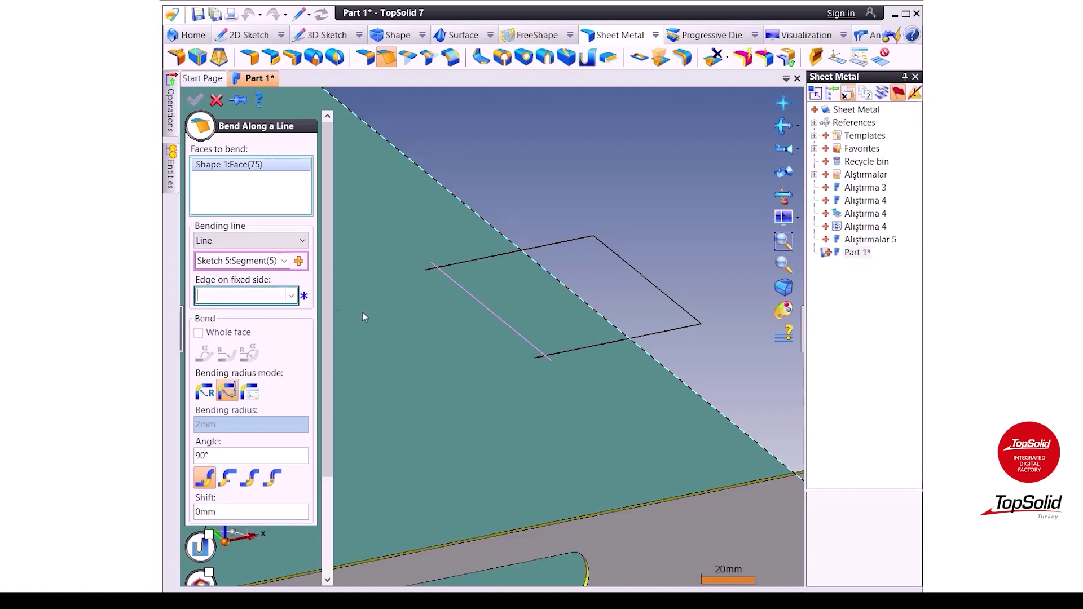
{"action": "left_click", "coordinate": [550, 273]}
Trim the bend to the Sketch 5 rectangle profile and enable dimpling
{"action": "scroll", "coordinate": [339, 345], "scroll_direction": "up", "scroll_amount": 2}
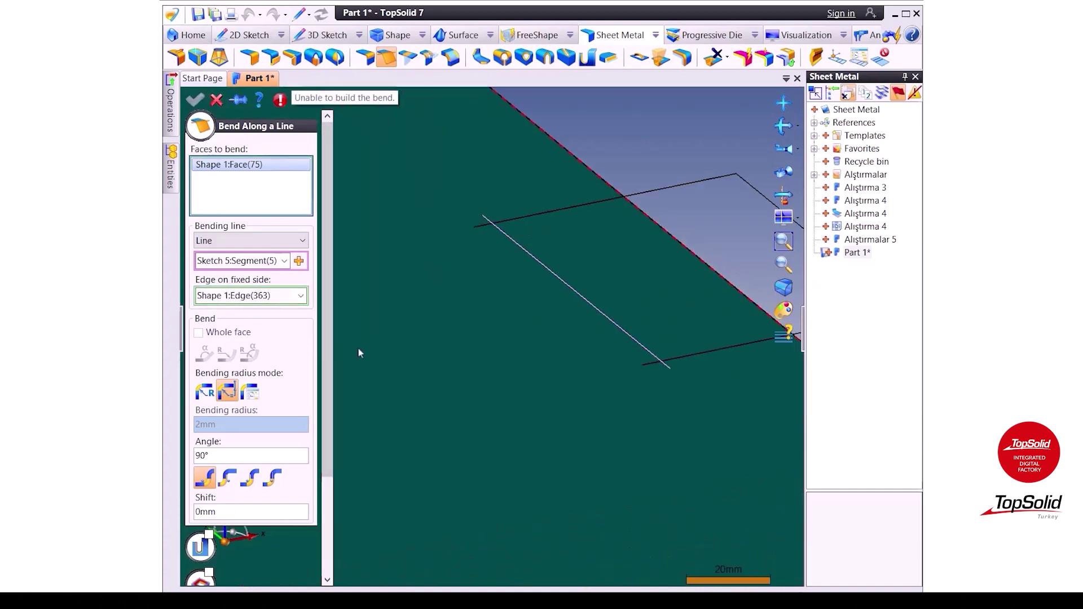
{"action": "scroll", "coordinate": [360, 353], "scroll_direction": "down", "scroll_amount": 3}
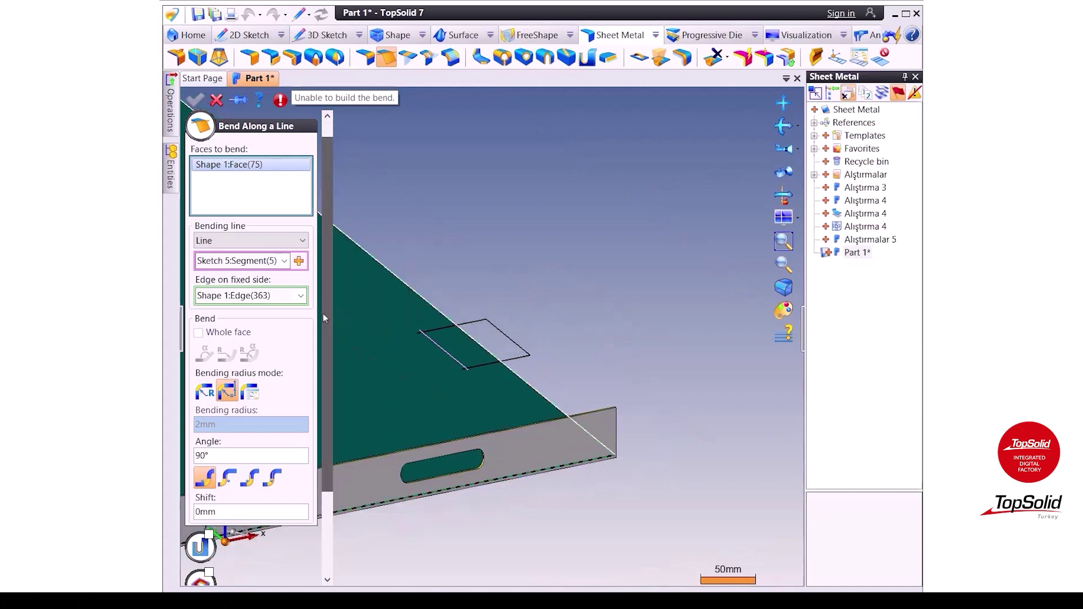
{"action": "scroll", "coordinate": [279, 411], "scroll_direction": "down", "scroll_amount": 3}
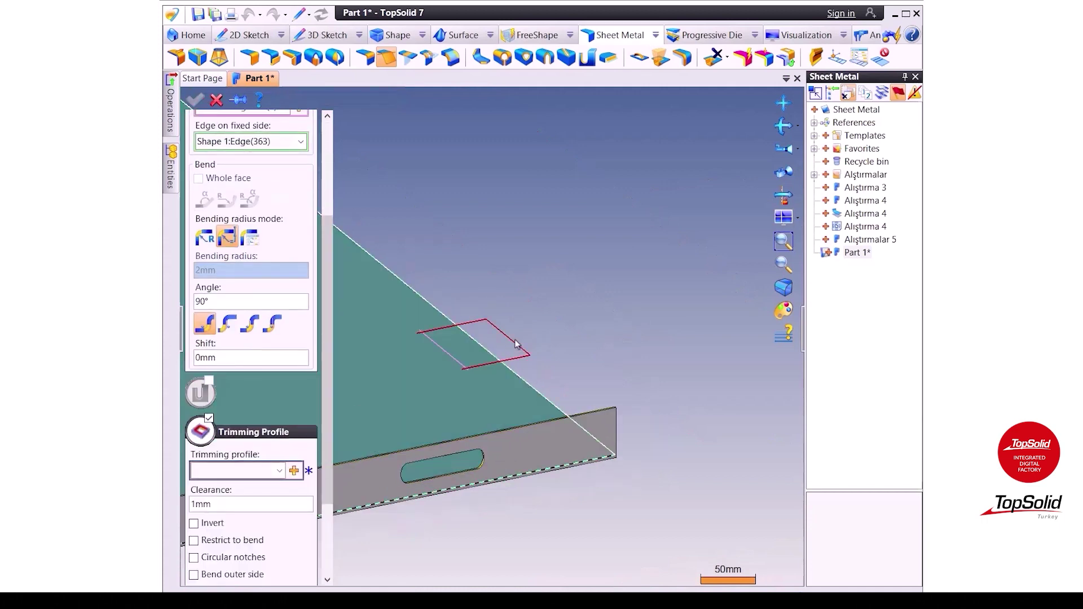
{"action": "left_click", "coordinate": [515, 344]}
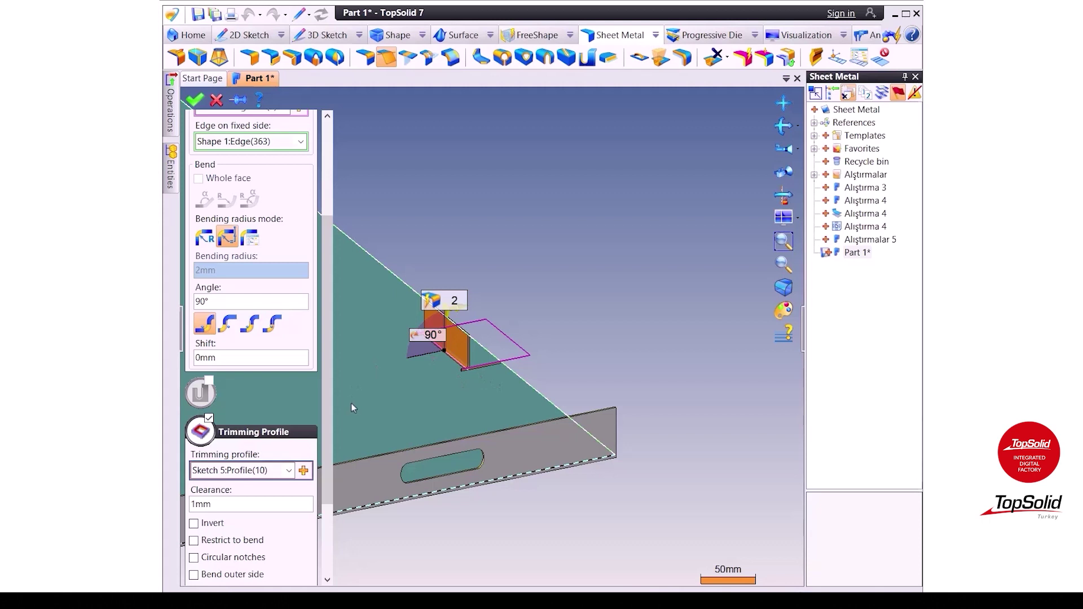
{"action": "scroll", "coordinate": [271, 332], "scroll_direction": "down", "scroll_amount": 3}
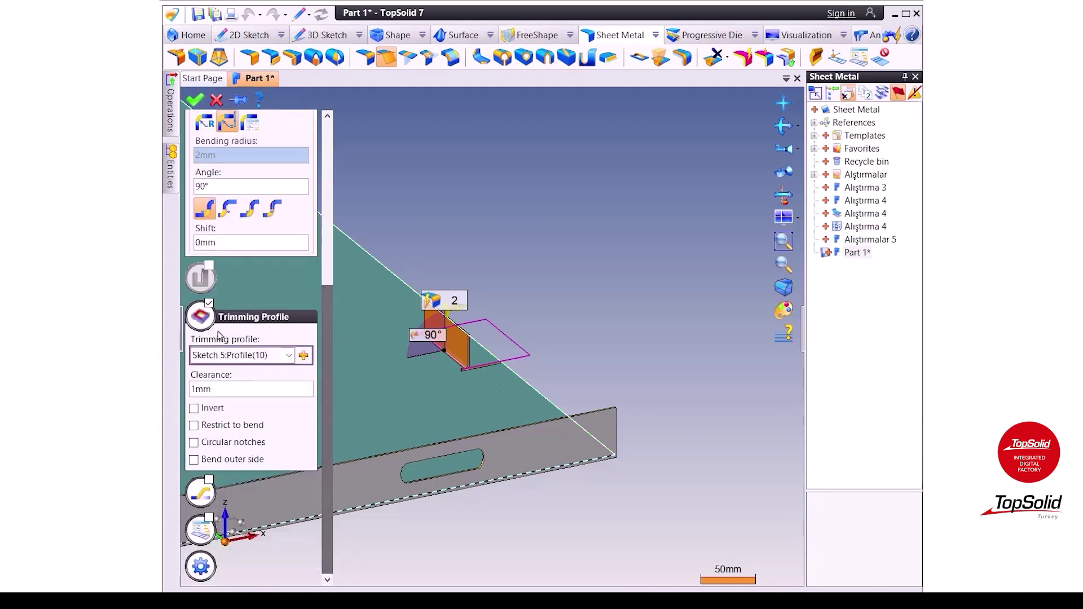
{"action": "left_click", "coordinate": [207, 324]}
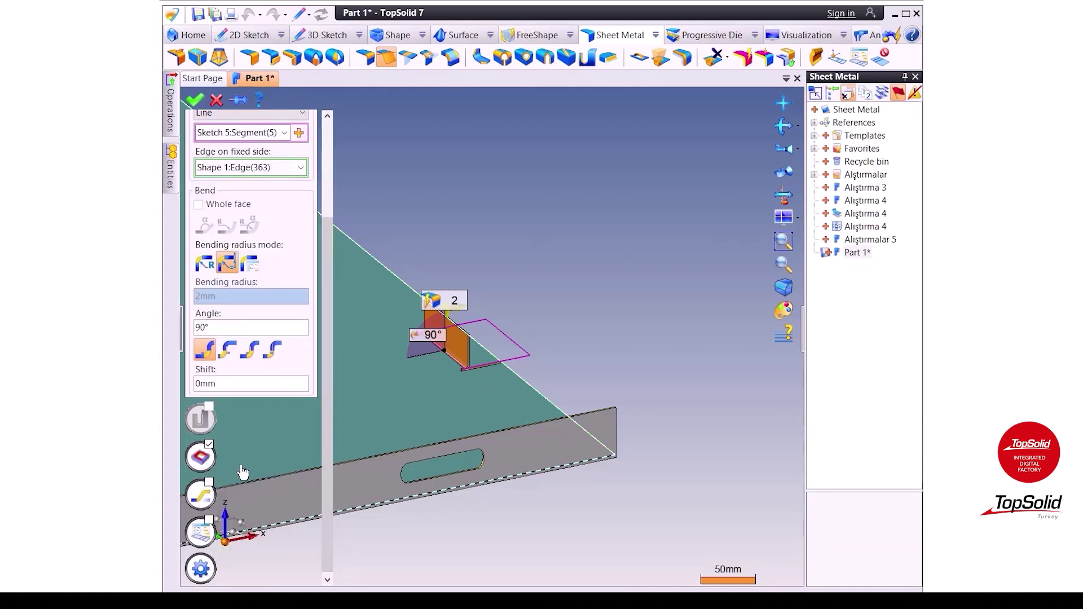
{"action": "left_click", "coordinate": [203, 493]}
{"action": "scroll", "coordinate": [333, 343], "scroll_direction": "down", "scroll_amount": 2}
{"action": "scroll", "coordinate": [458, 344], "scroll_direction": "up", "scroll_amount": 5}
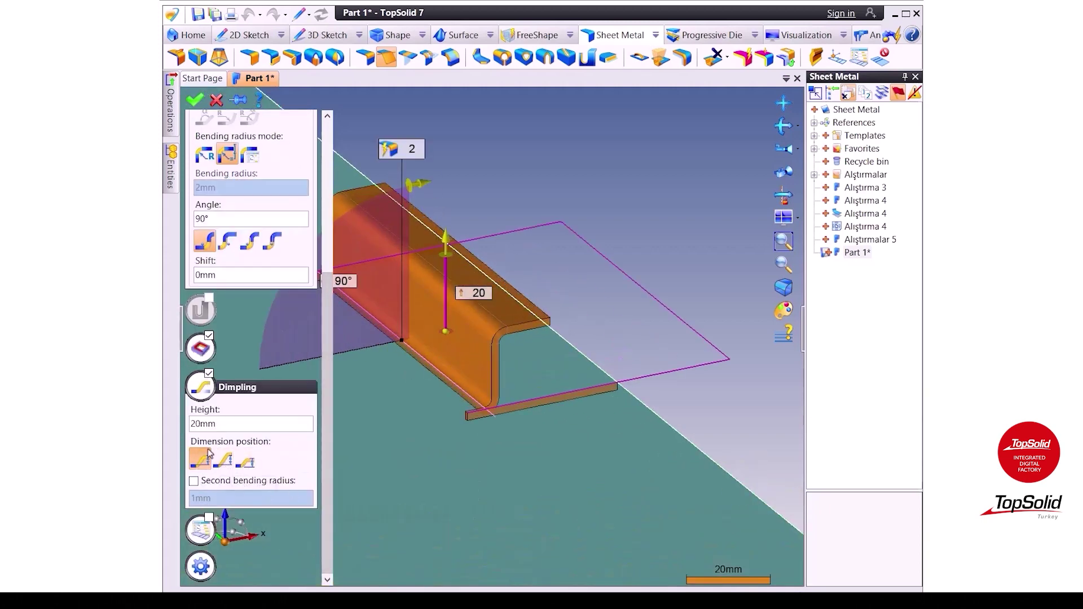
Set the dimple height to 10 mm
{"action": "left_click", "coordinate": [219, 424]}
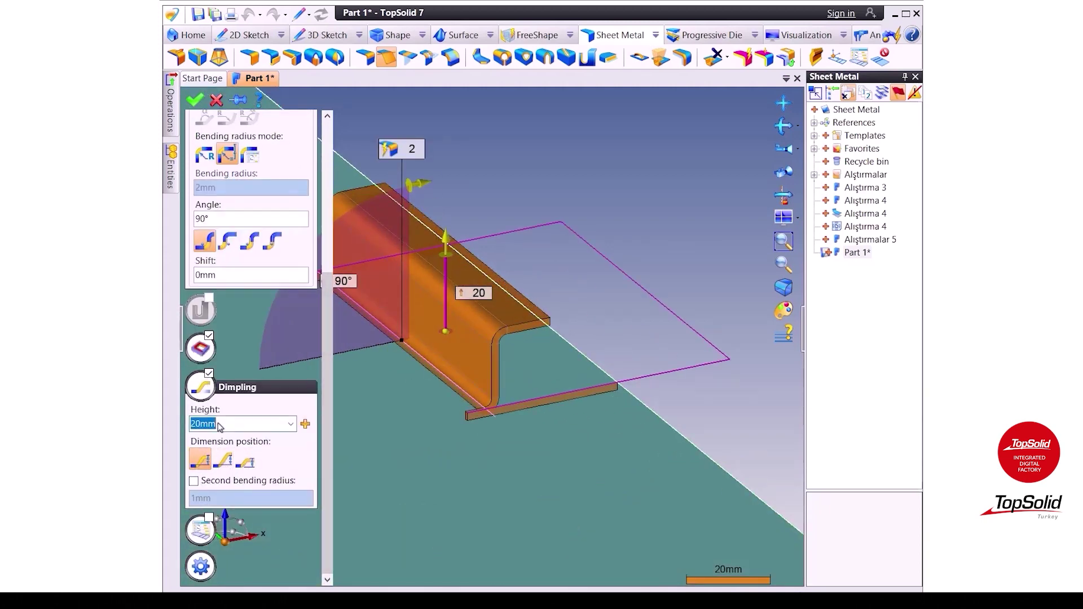
{"action": "type", "text": "5"}
{"action": "key", "text": "Return"}
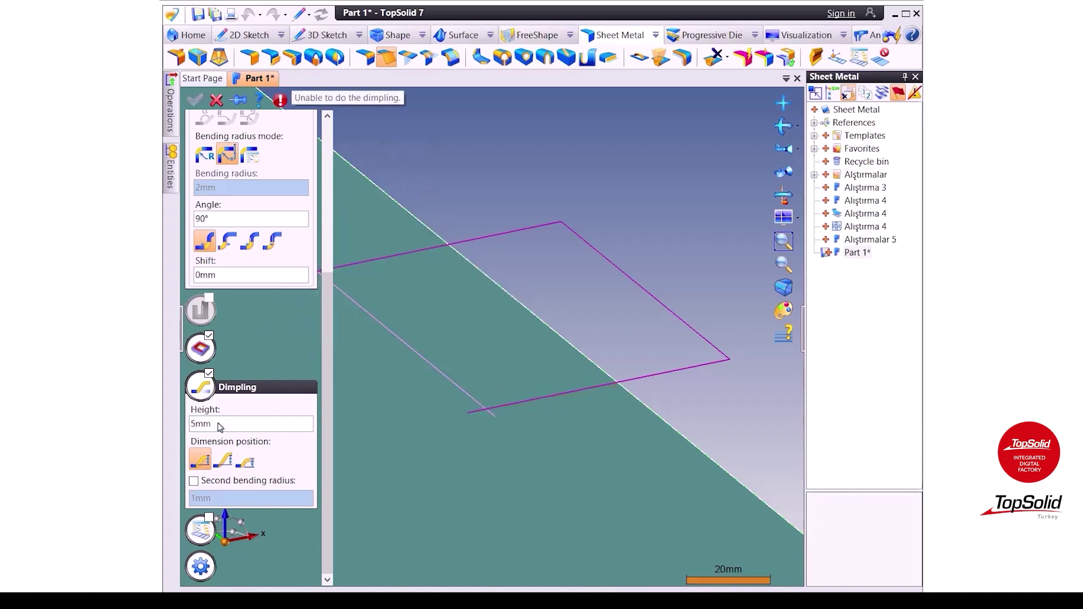
{"action": "left_click", "coordinate": [220, 424]}
{"action": "type", "text": "10"}
{"action": "key", "text": "Return"}
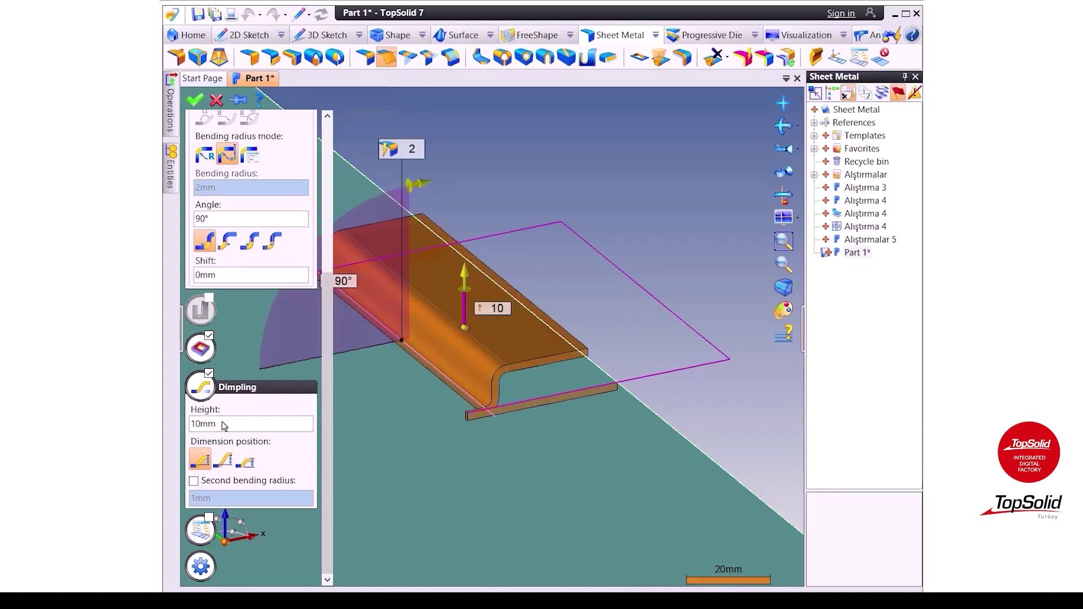
{"action": "left_click", "coordinate": [220, 424]}
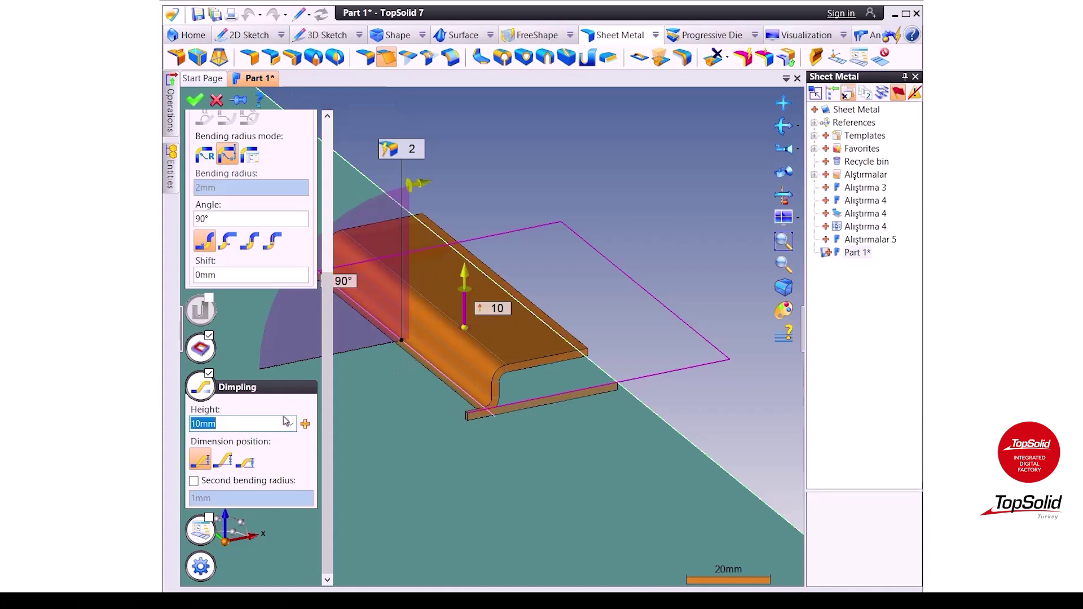
Change the tab's bend angle from 90° to 135°
{"action": "middle_click_drag", "start_coordinate": [331, 294], "coordinate": [403, 296]}
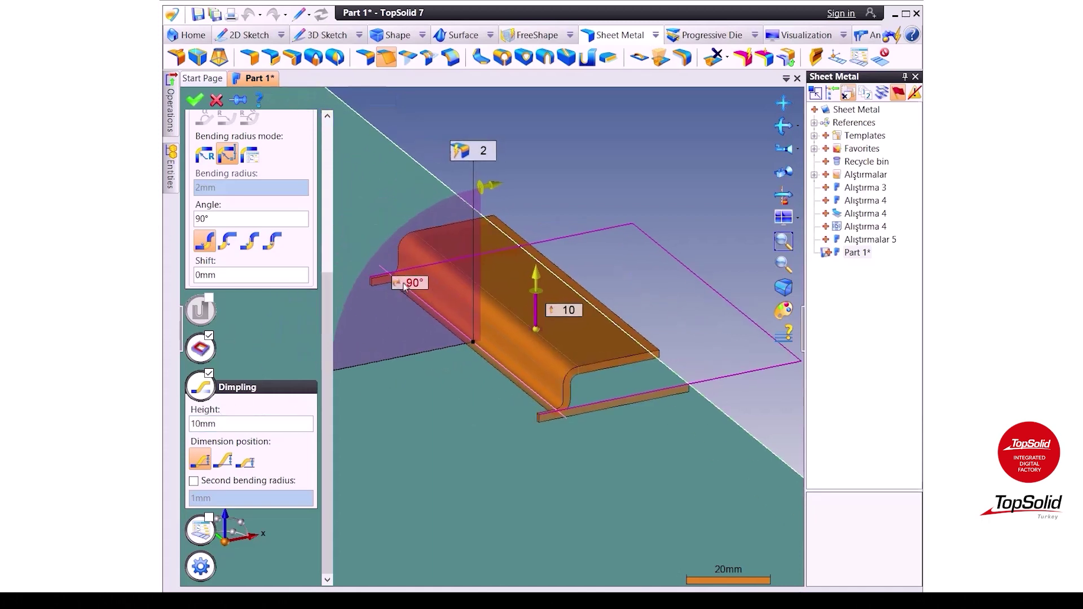
{"action": "left_click", "coordinate": [403, 283]}
{"action": "type", "text": "135"}
{"action": "key", "text": "Return"}
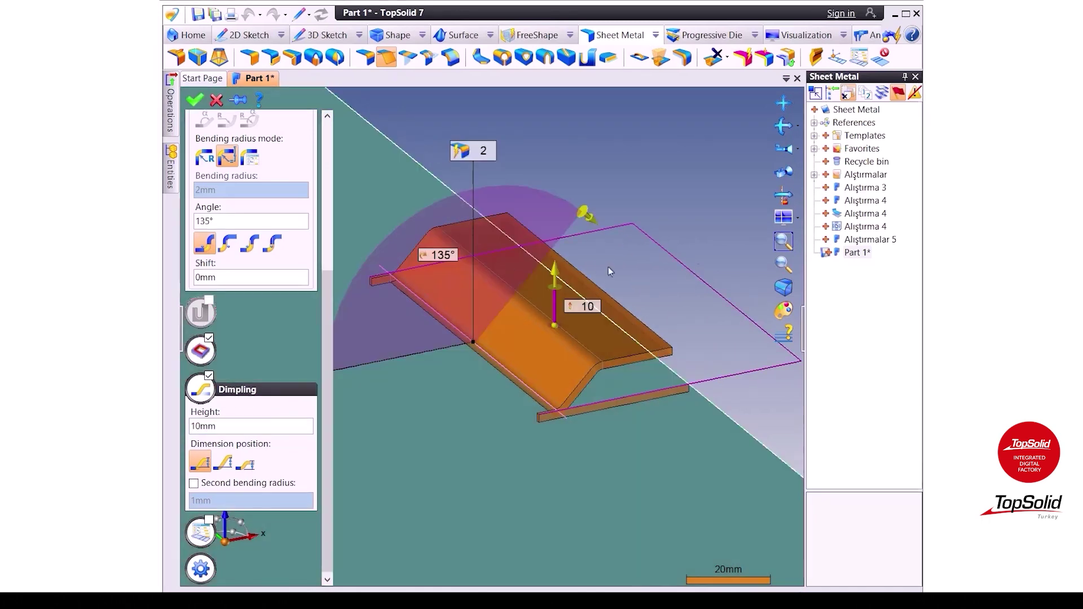
{"action": "scroll", "coordinate": [739, 301], "scroll_direction": "down", "scroll_amount": 3}
{"action": "middle_click_drag", "start_coordinate": [718, 338], "coordinate": [574, 329]}
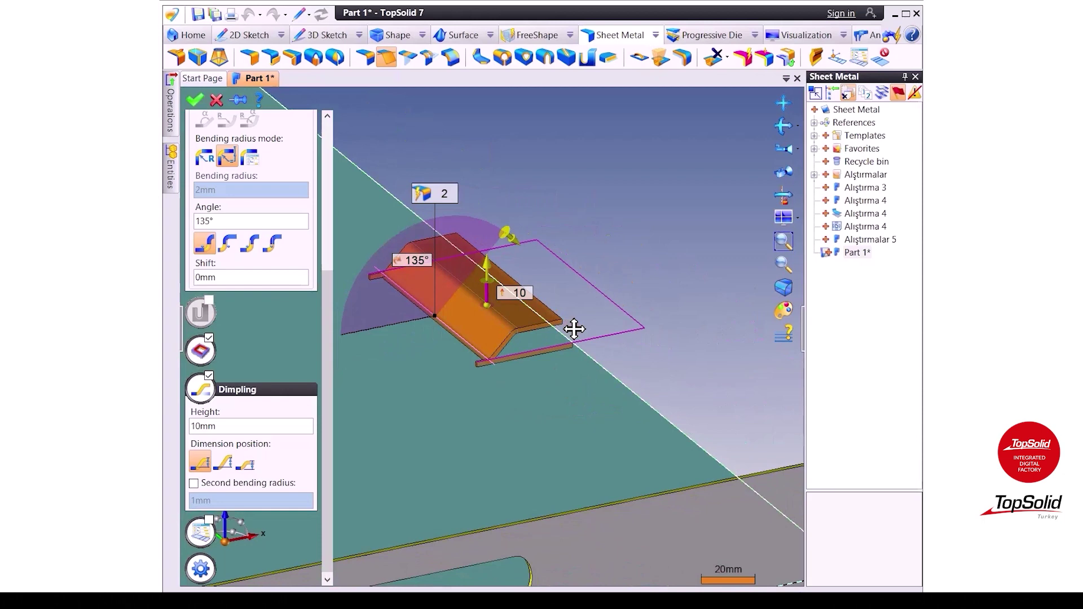
Validate the 135° dimpled bend and orbit around the raised tab to inspect it
{"action": "left_click", "coordinate": [196, 99]}
{"action": "mouse_move", "coordinate": [509, 365]}
{"action": "middle_mouse_down"}
{"action": "mouse_move", "coordinate": [457, 367]}
{"action": "mouse_move", "coordinate": [597, 374]}
{"action": "middle_mouse_up"}
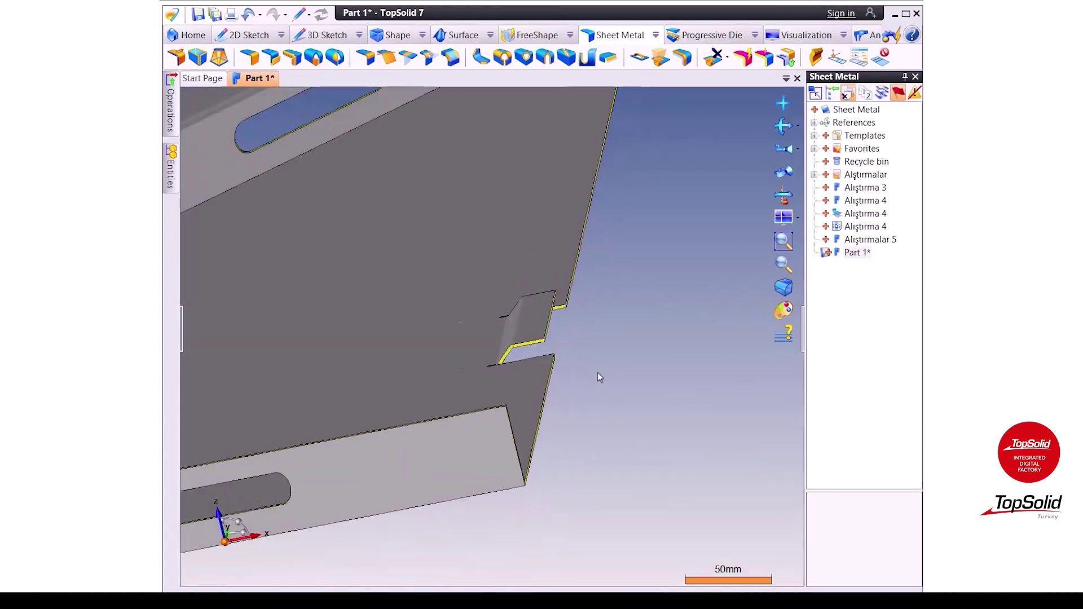
{"action": "scroll", "coordinate": [435, 349], "scroll_direction": "up", "scroll_amount": 3}
{"action": "mouse_move", "coordinate": [435, 350]}
{"action": "middle_mouse_down"}
{"action": "mouse_move", "coordinate": [382, 333]}
{"action": "mouse_move", "coordinate": [381, 351]}
{"action": "mouse_move", "coordinate": [377, 338]}
{"action": "middle_mouse_up"}
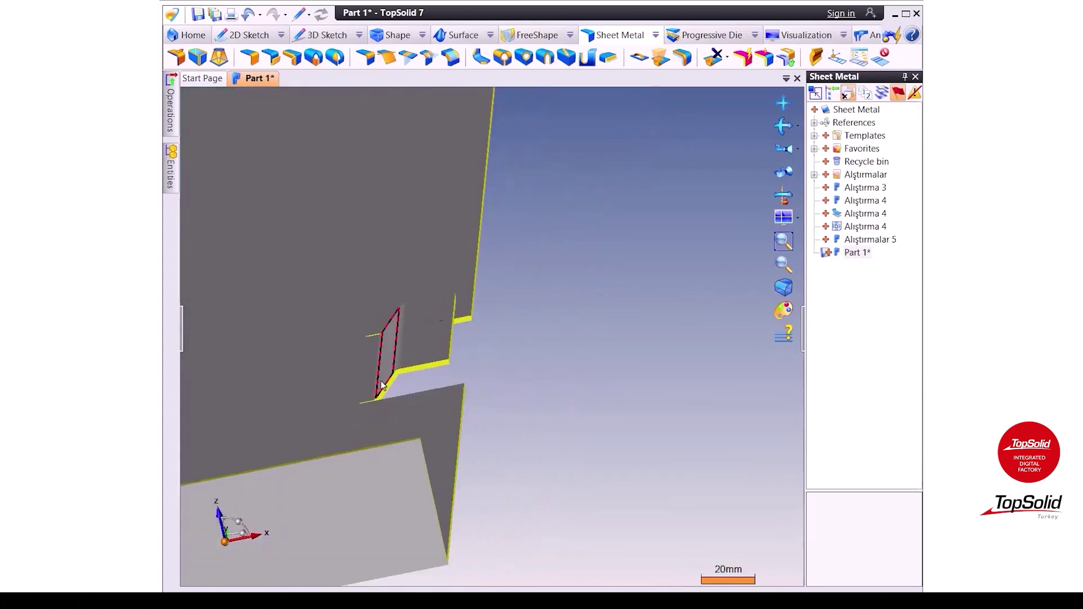
{"action": "scroll", "coordinate": [305, 404], "scroll_direction": "down", "scroll_amount": 3}
{"action": "mouse_move", "coordinate": [305, 404]}
{"action": "middle_mouse_down"}
{"action": "mouse_move", "coordinate": [547, 357]}
{"action": "mouse_move", "coordinate": [336, 401]}
{"action": "mouse_move", "coordinate": [398, 394]}
{"action": "mouse_move", "coordinate": [387, 253]}
{"action": "middle_mouse_up"}
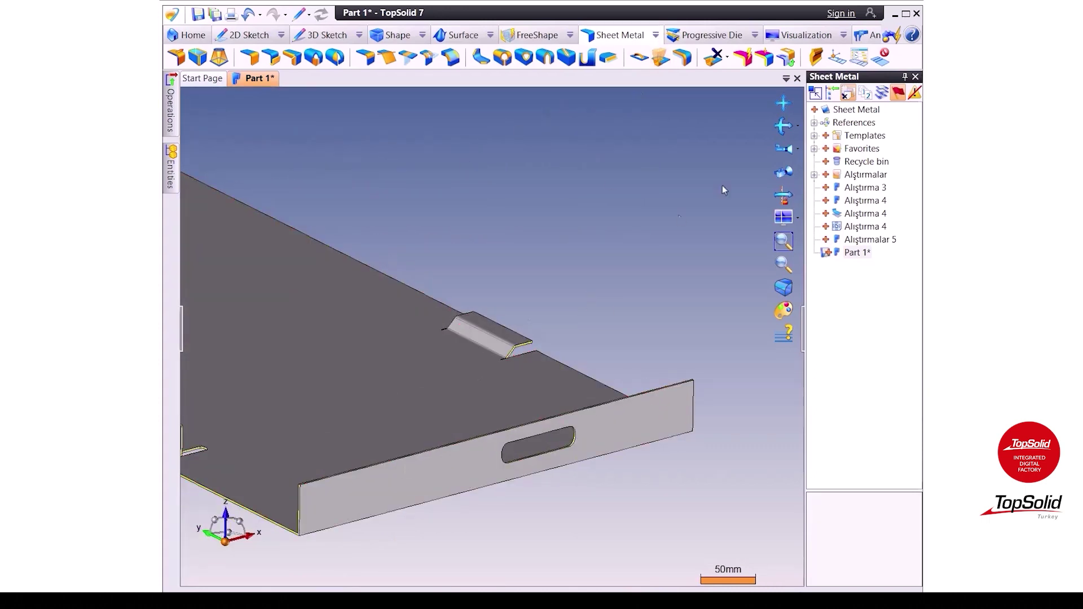
{"action": "left_click", "coordinate": [781, 179]}
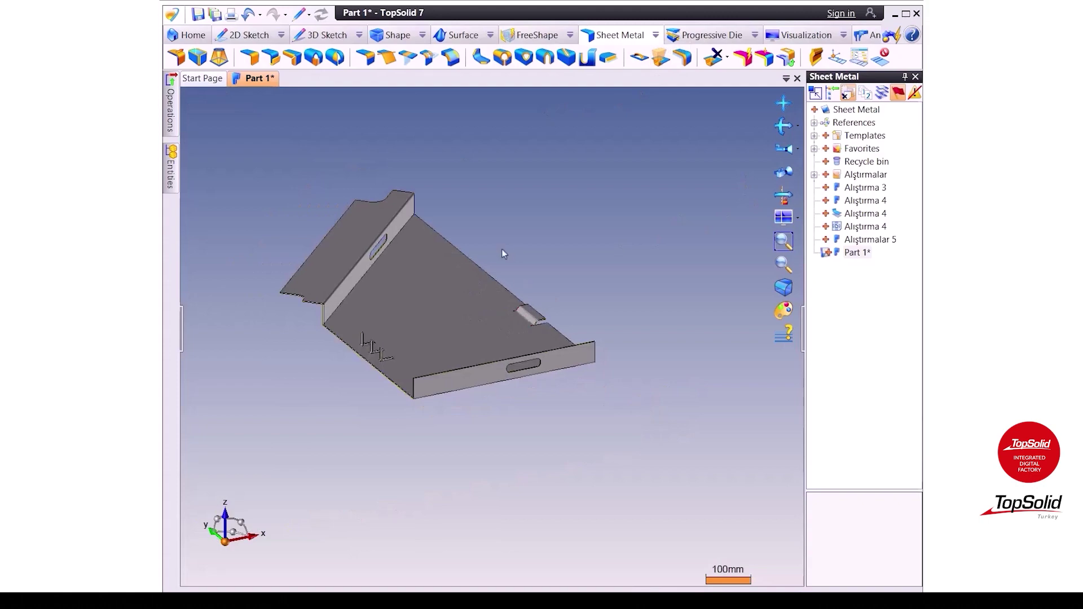